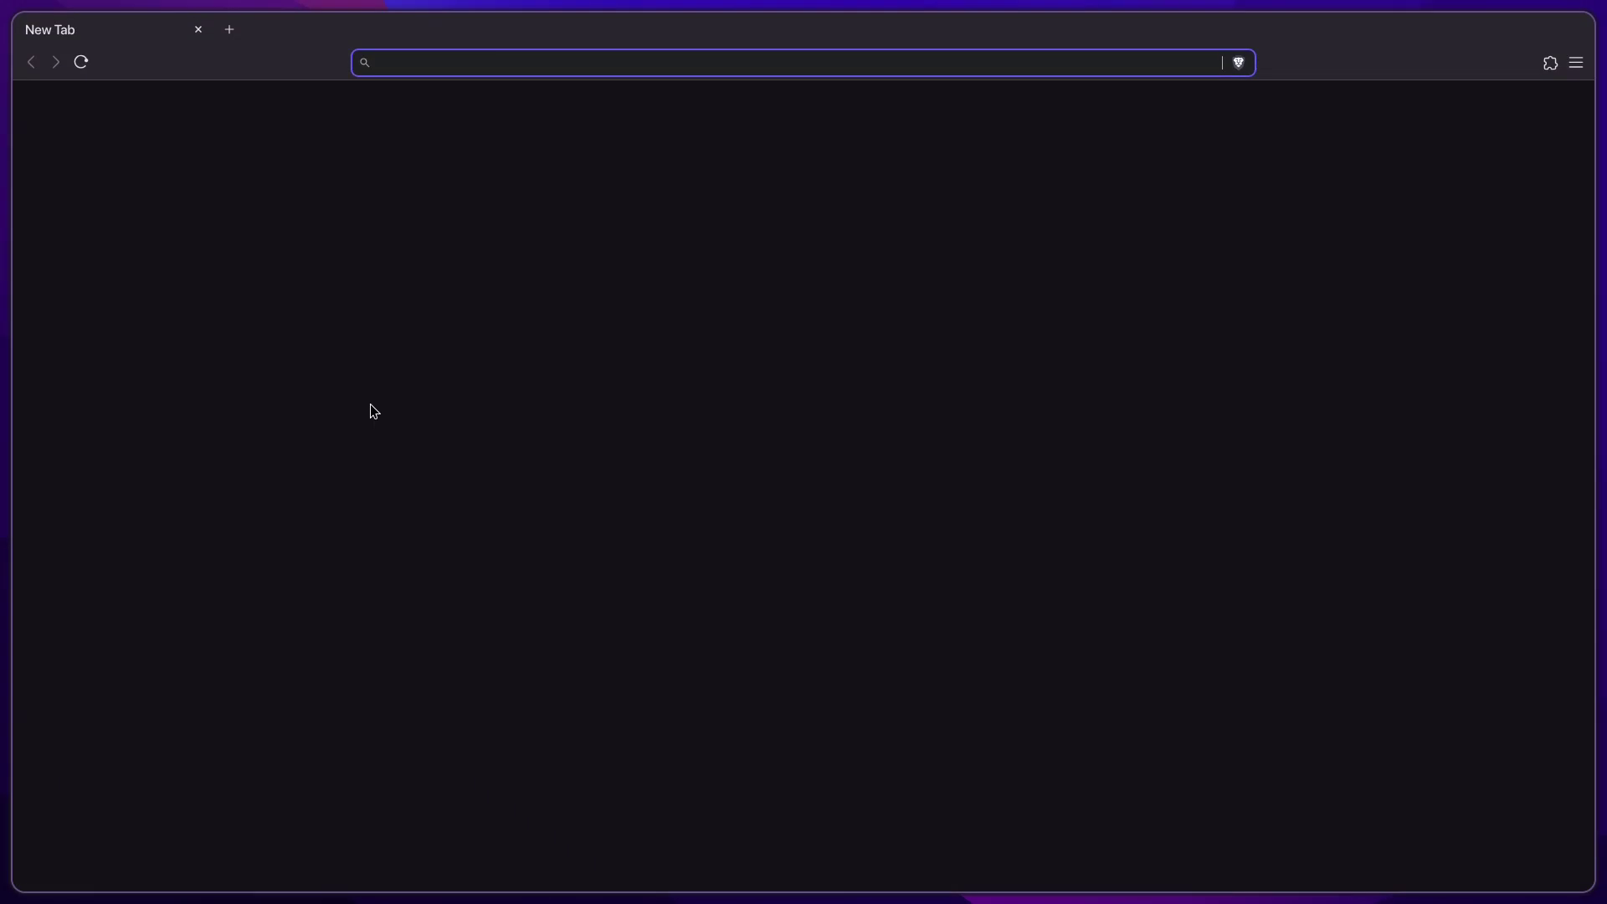
Step: Load hyprpanel.com and open the Getting Started installation instructions
type("hyprpanel.com")
key("Return")
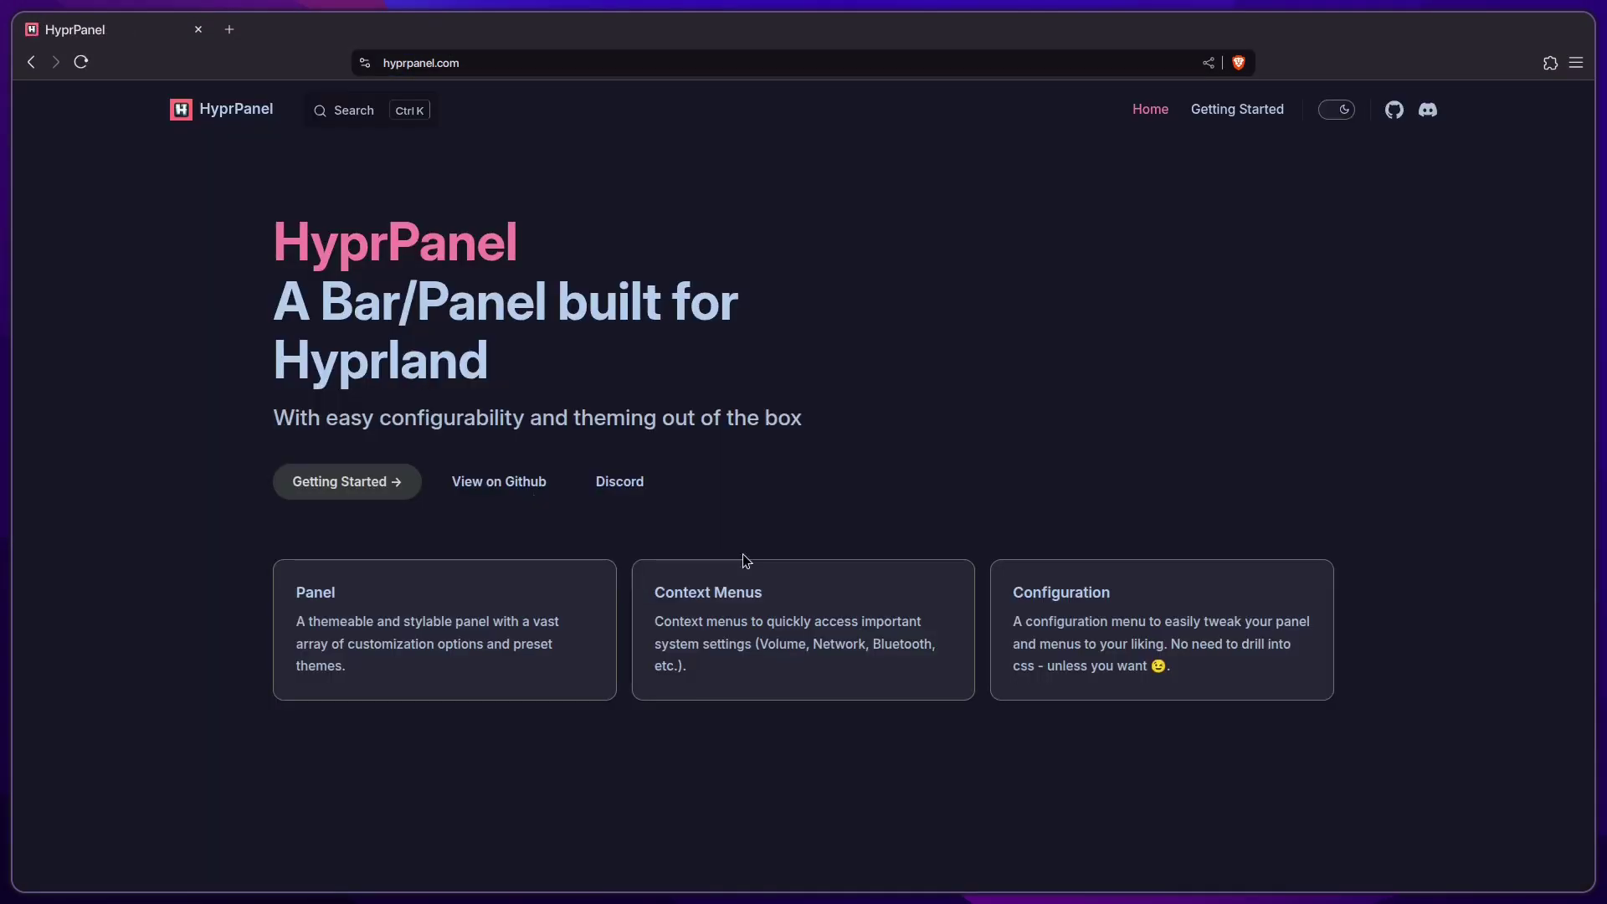
left_click(354, 484)
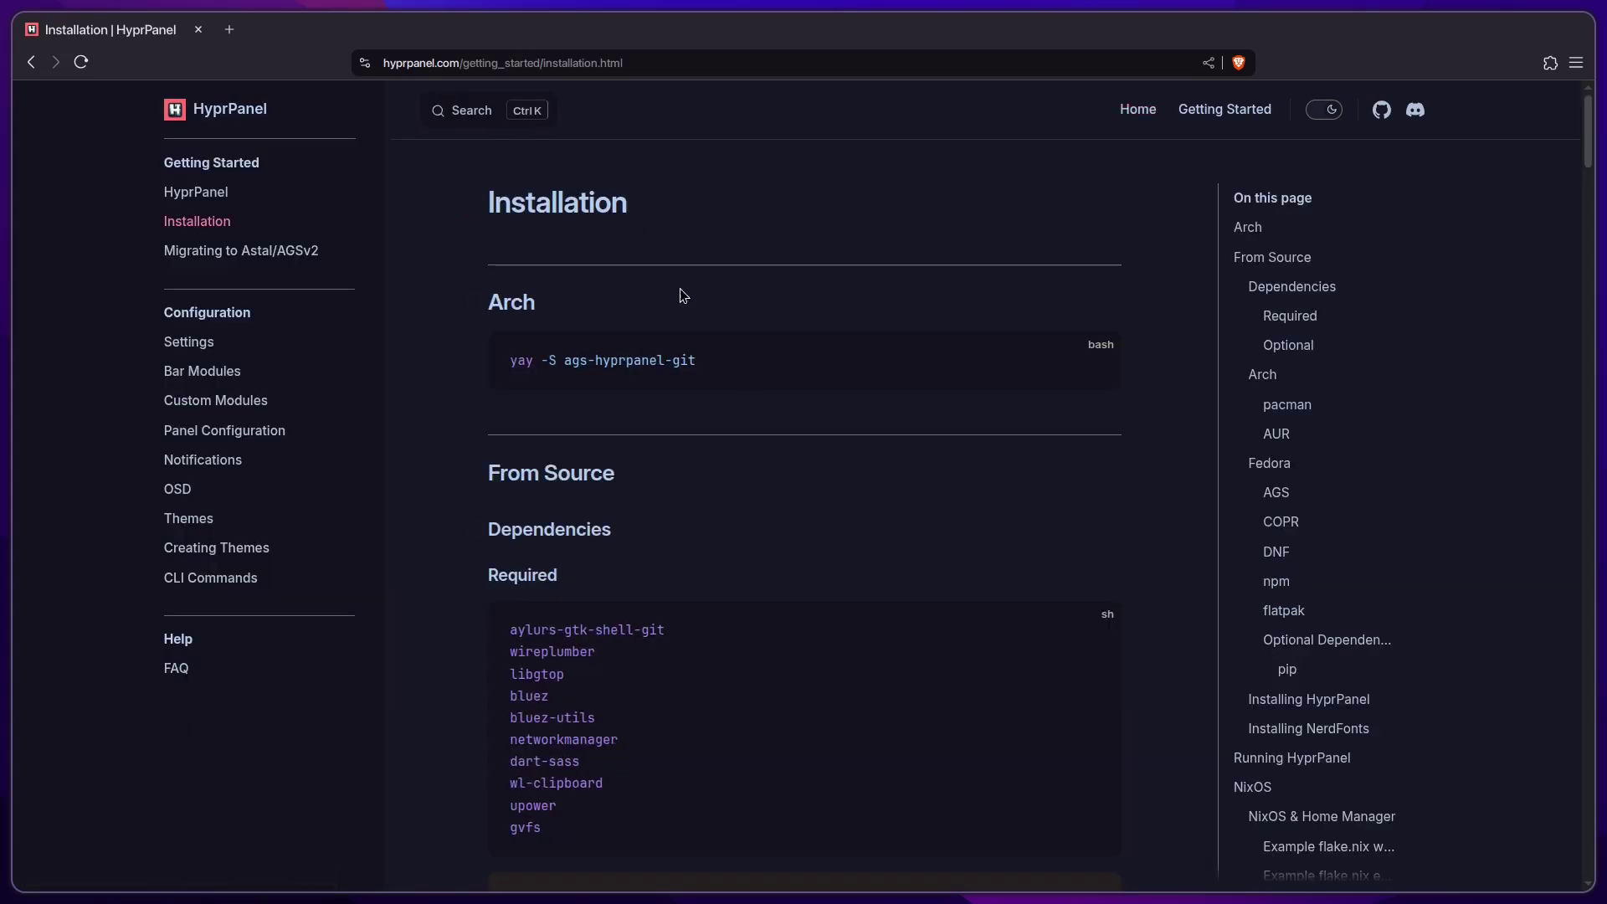
mouse_move(527, 353)
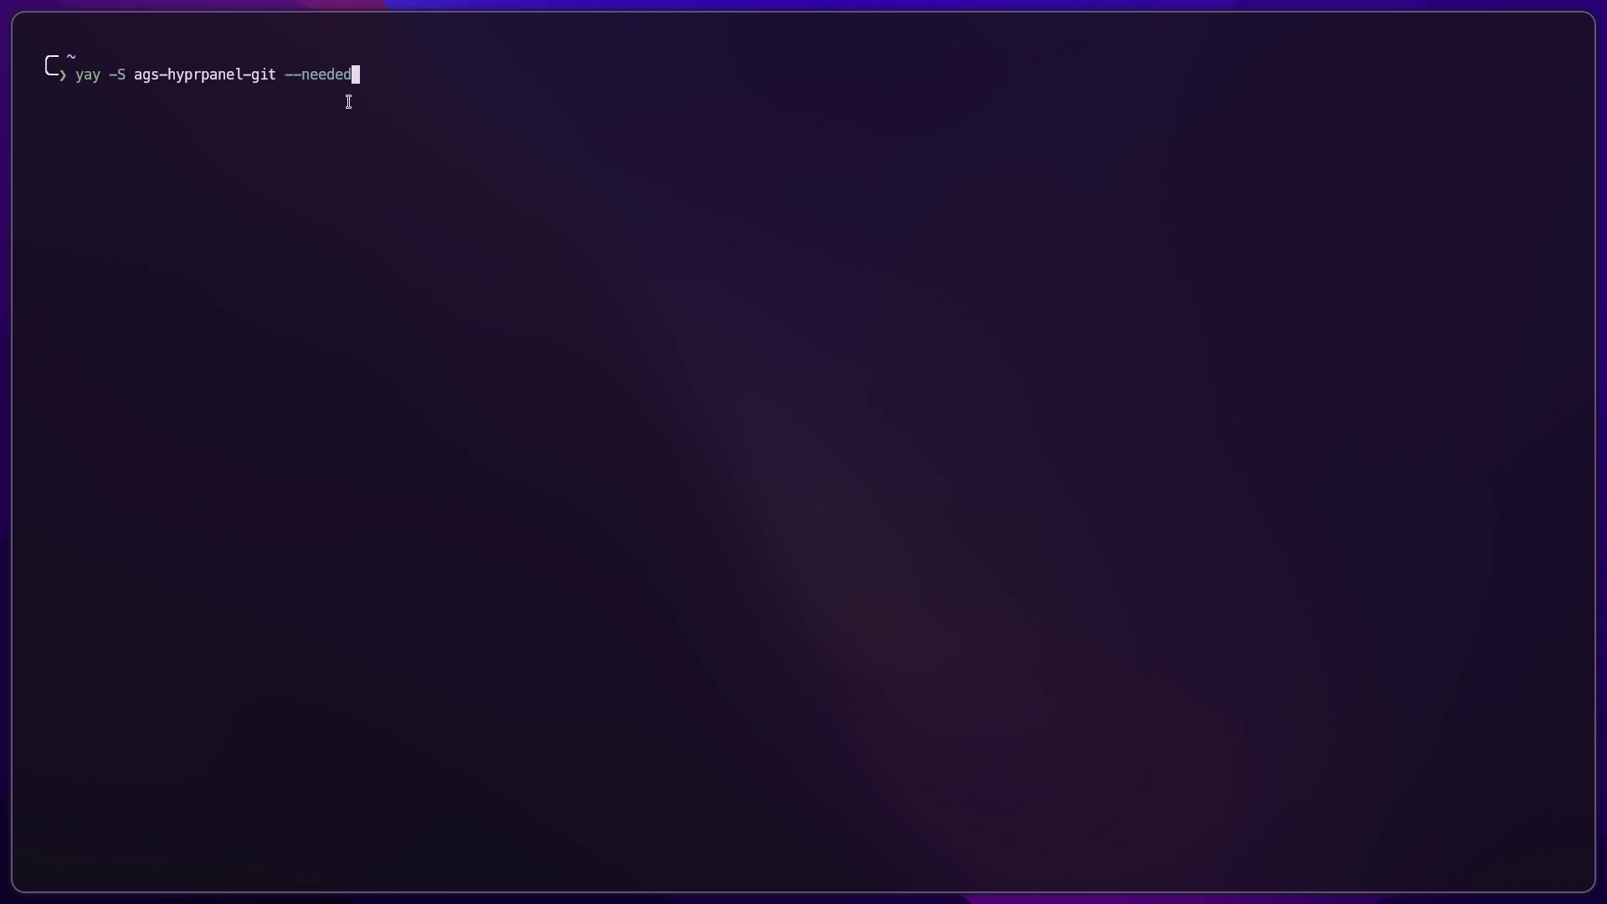
Step: Run yay -S ags-hyprpanel-git --needed, which reports the package is already up to date
key("Return")
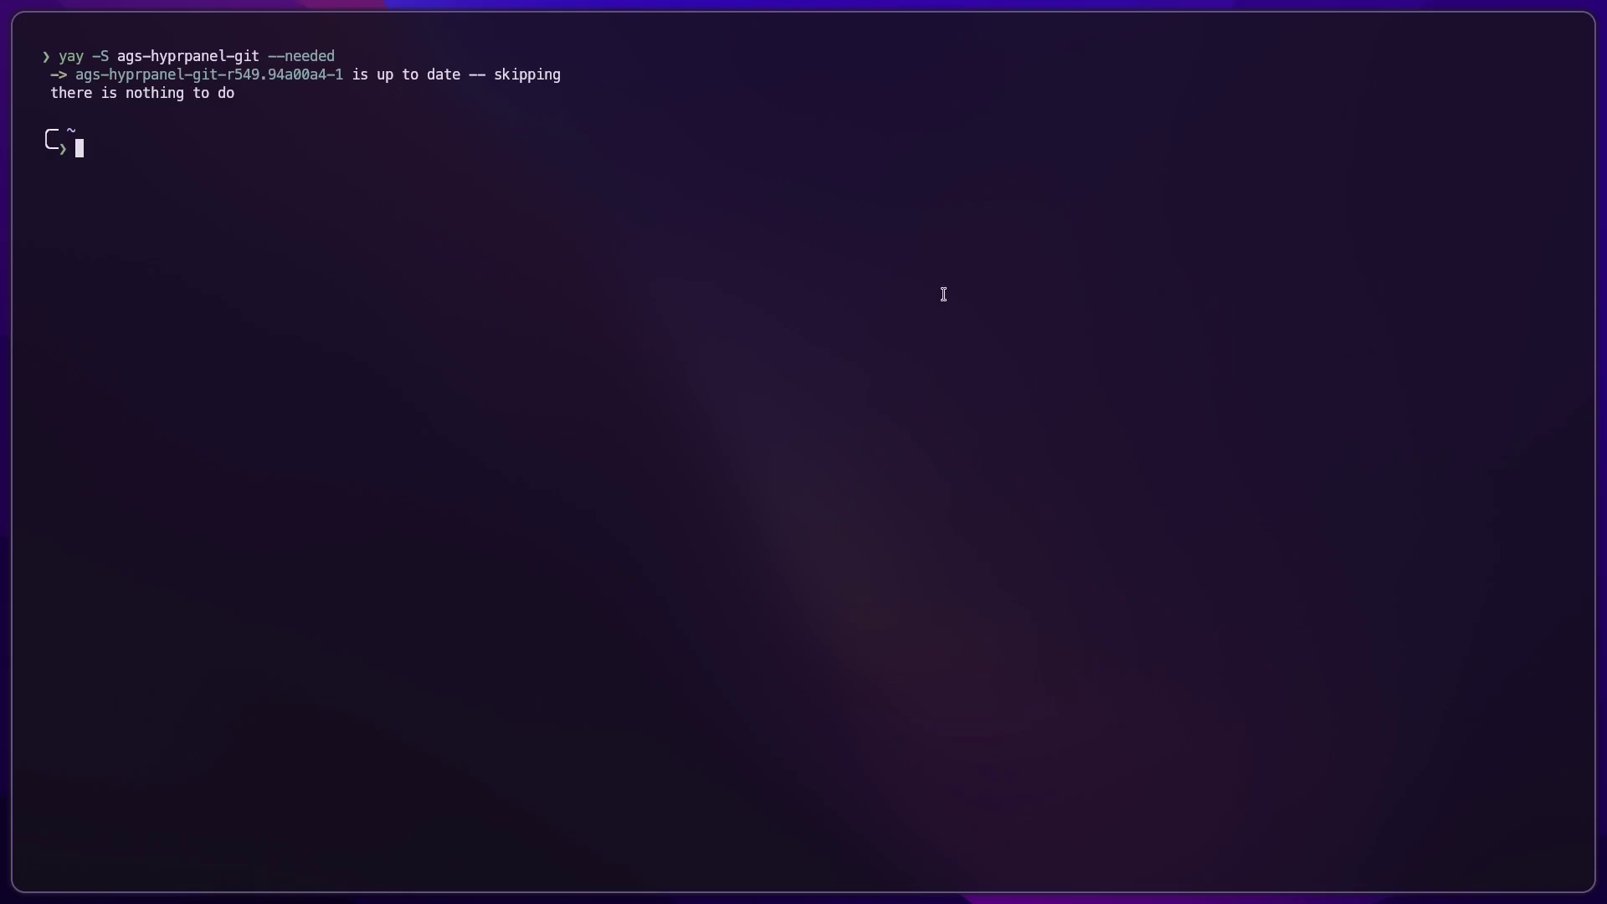
Step: Jump to the docs' Running HyprPanel section and select the hyprpanel command
key("super+2")
scroll(929, 319, "down", 10)
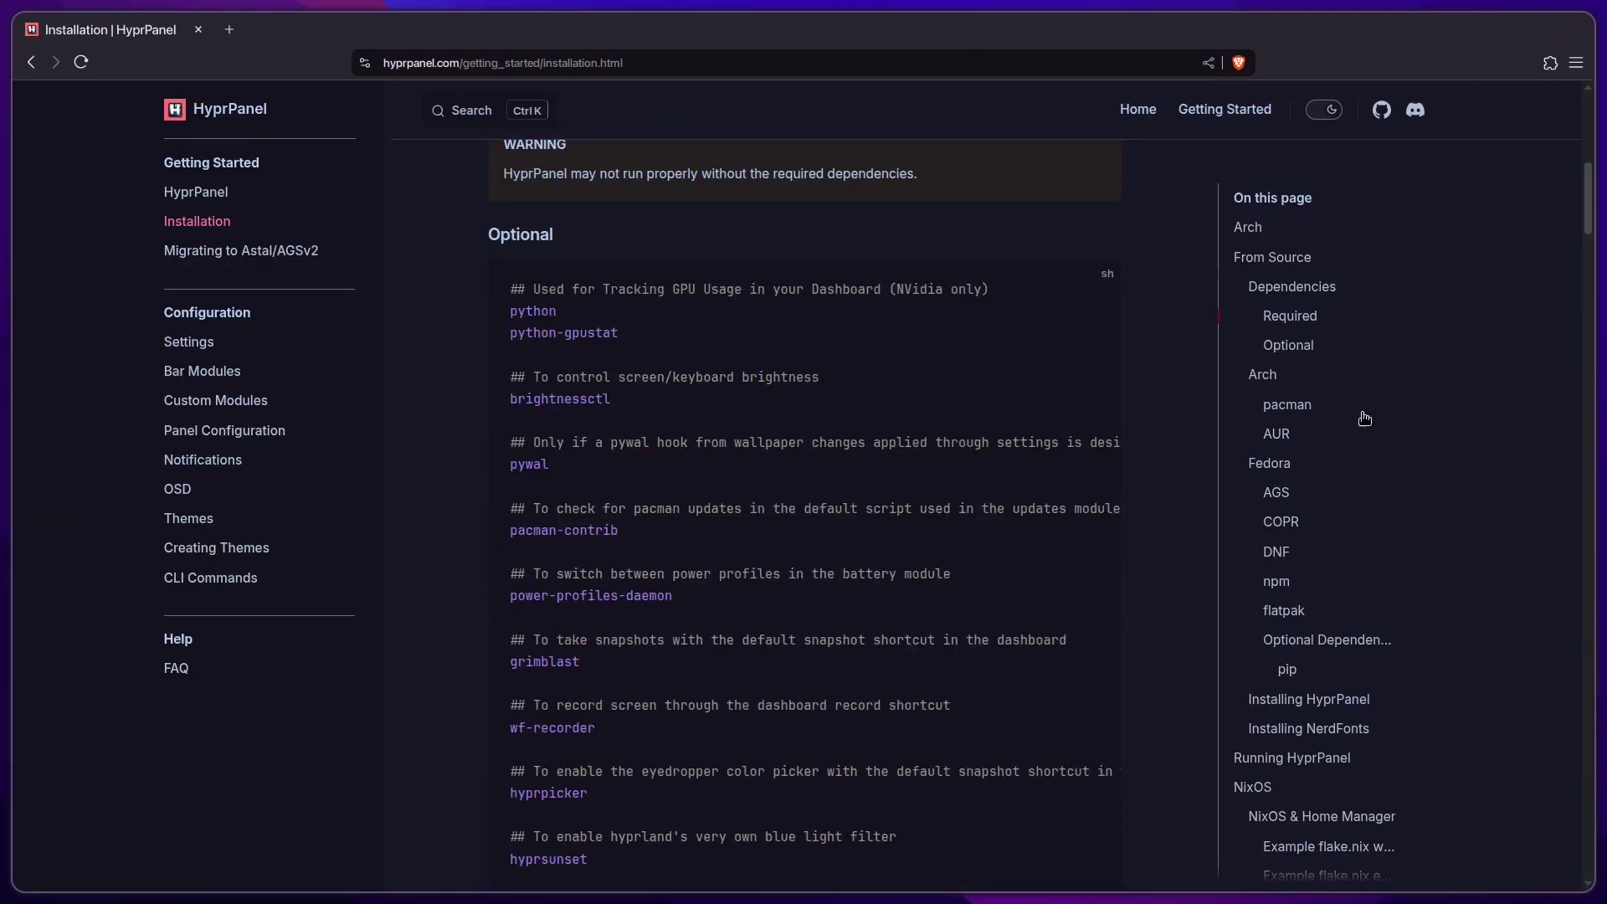
left_click(1330, 763)
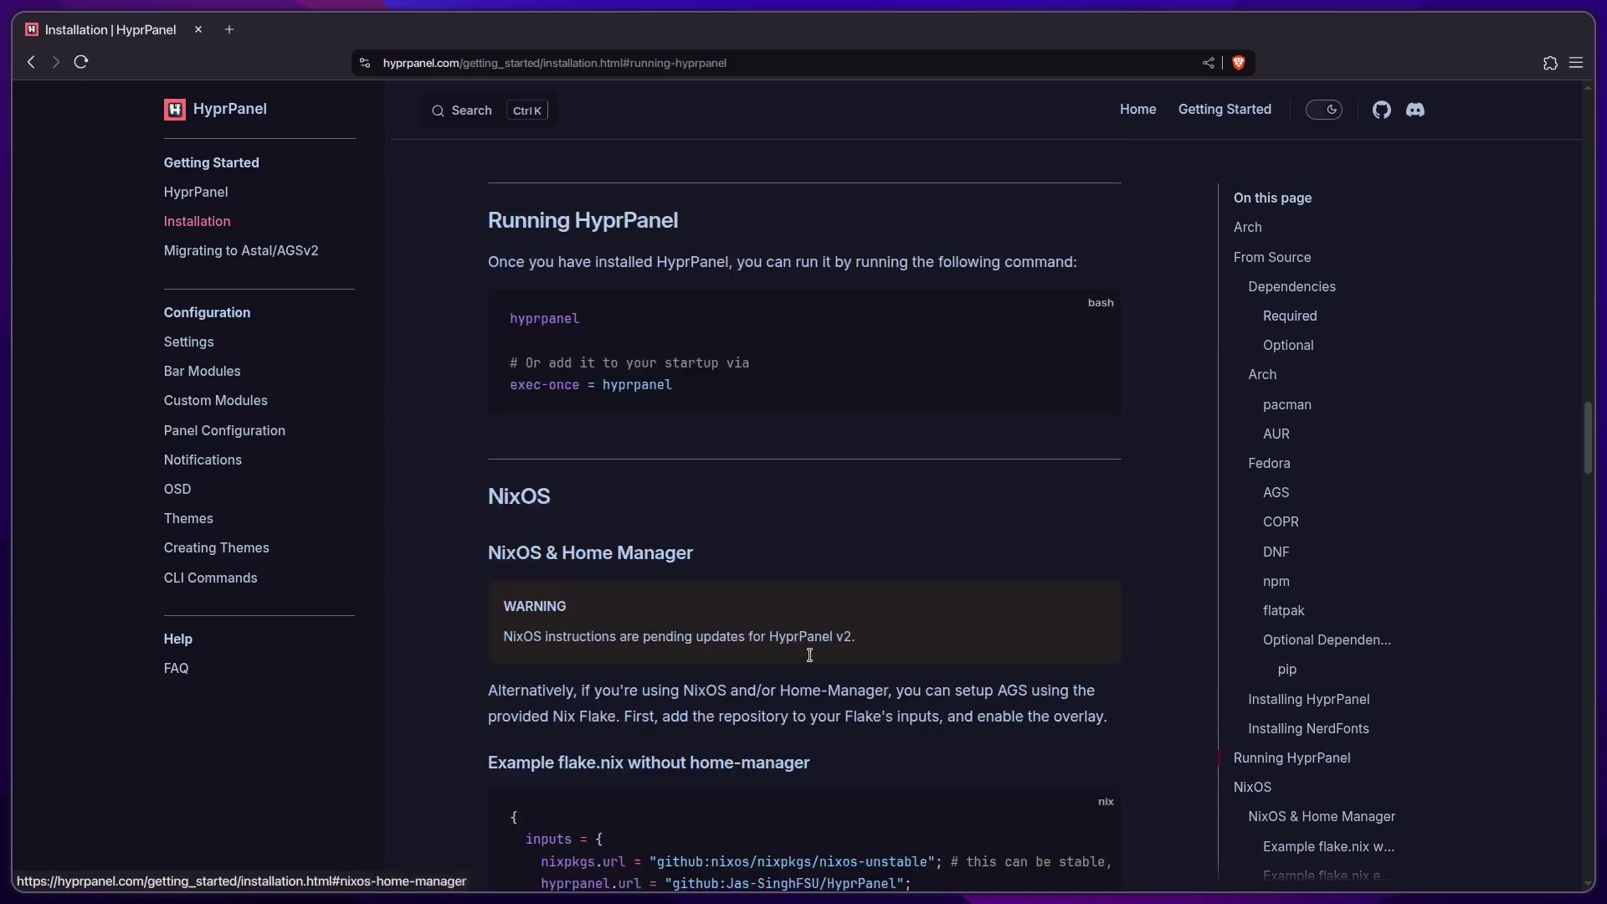
scroll(870, 556, "up", 2)
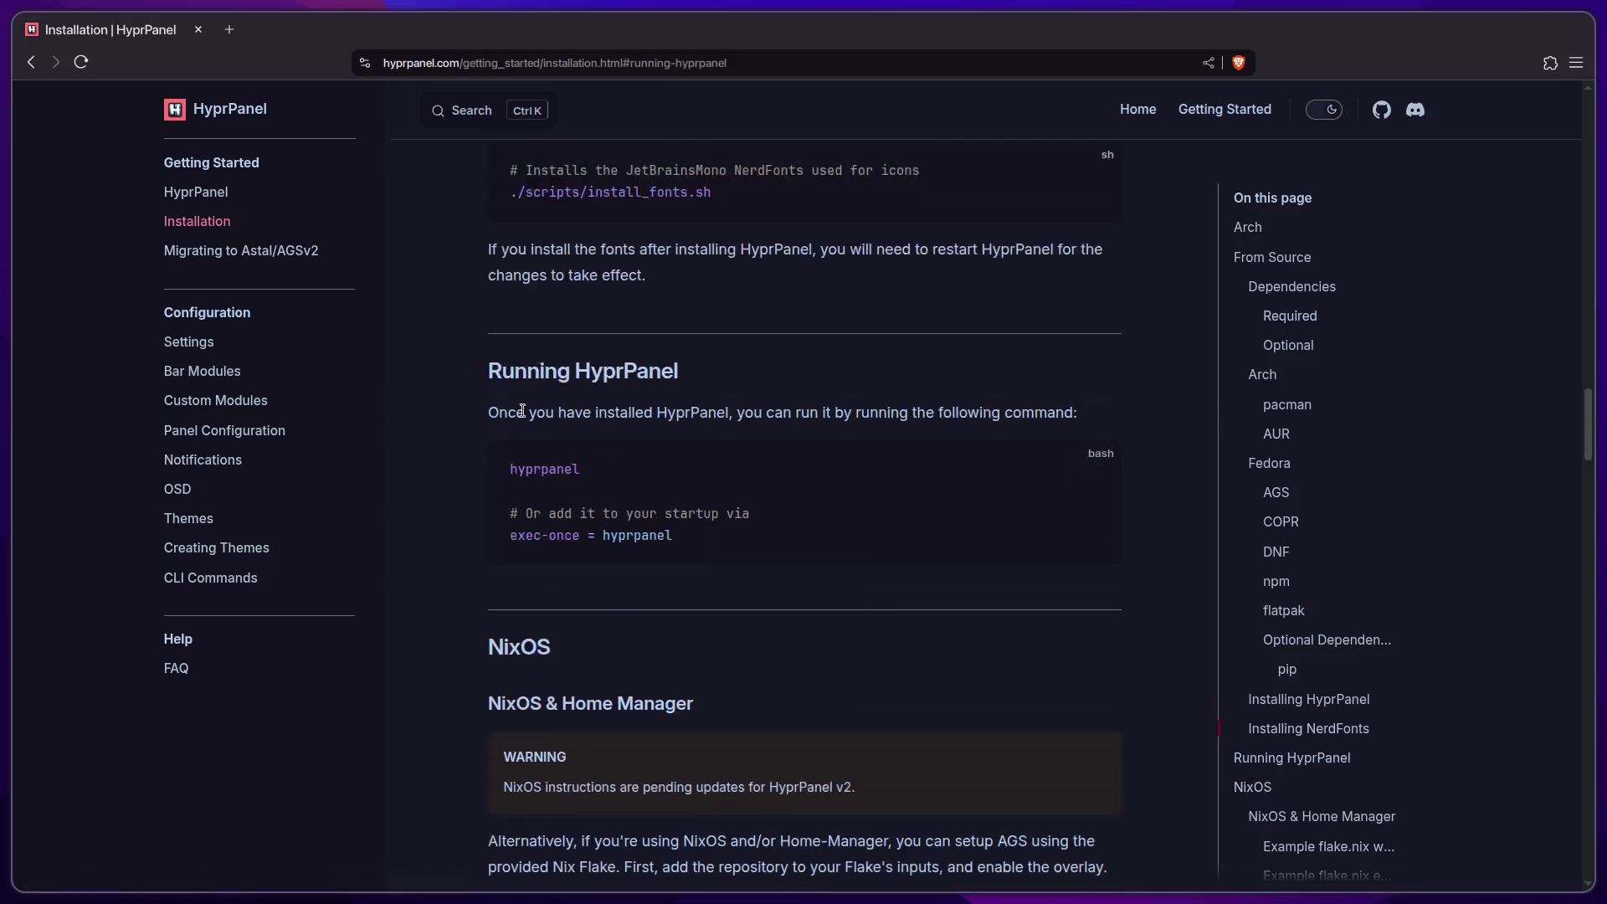
double_click(547, 468)
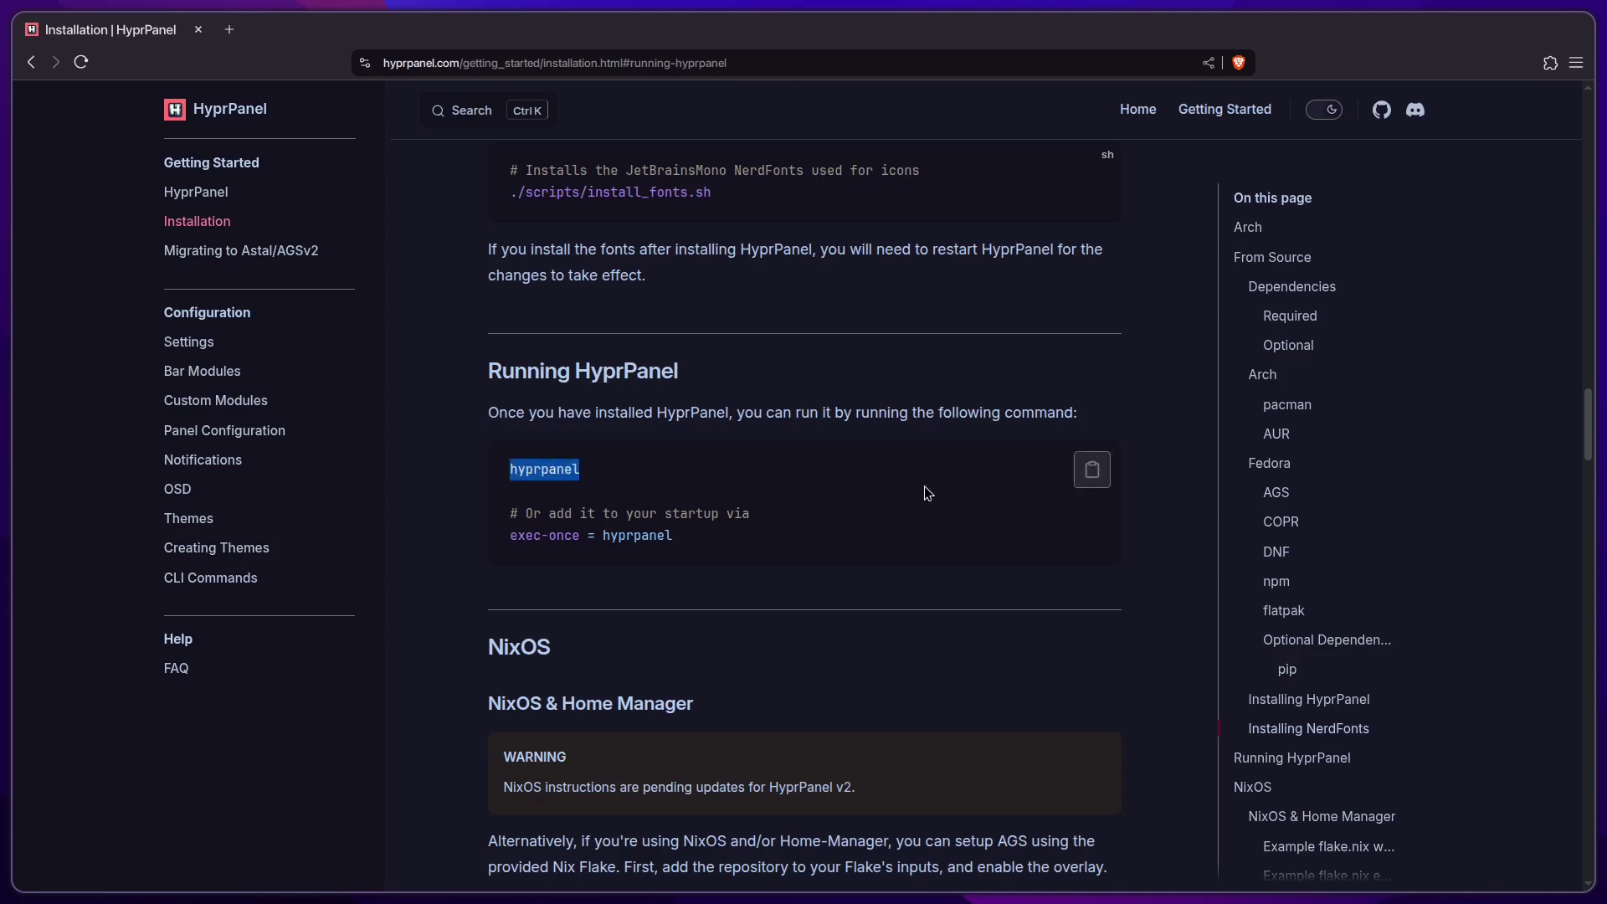
Step: Paste and run the copied hyprpanel command in the terminal, then interrupt it
key("ctrl+c")
key("super+2")
key("ctrl+shift+v")
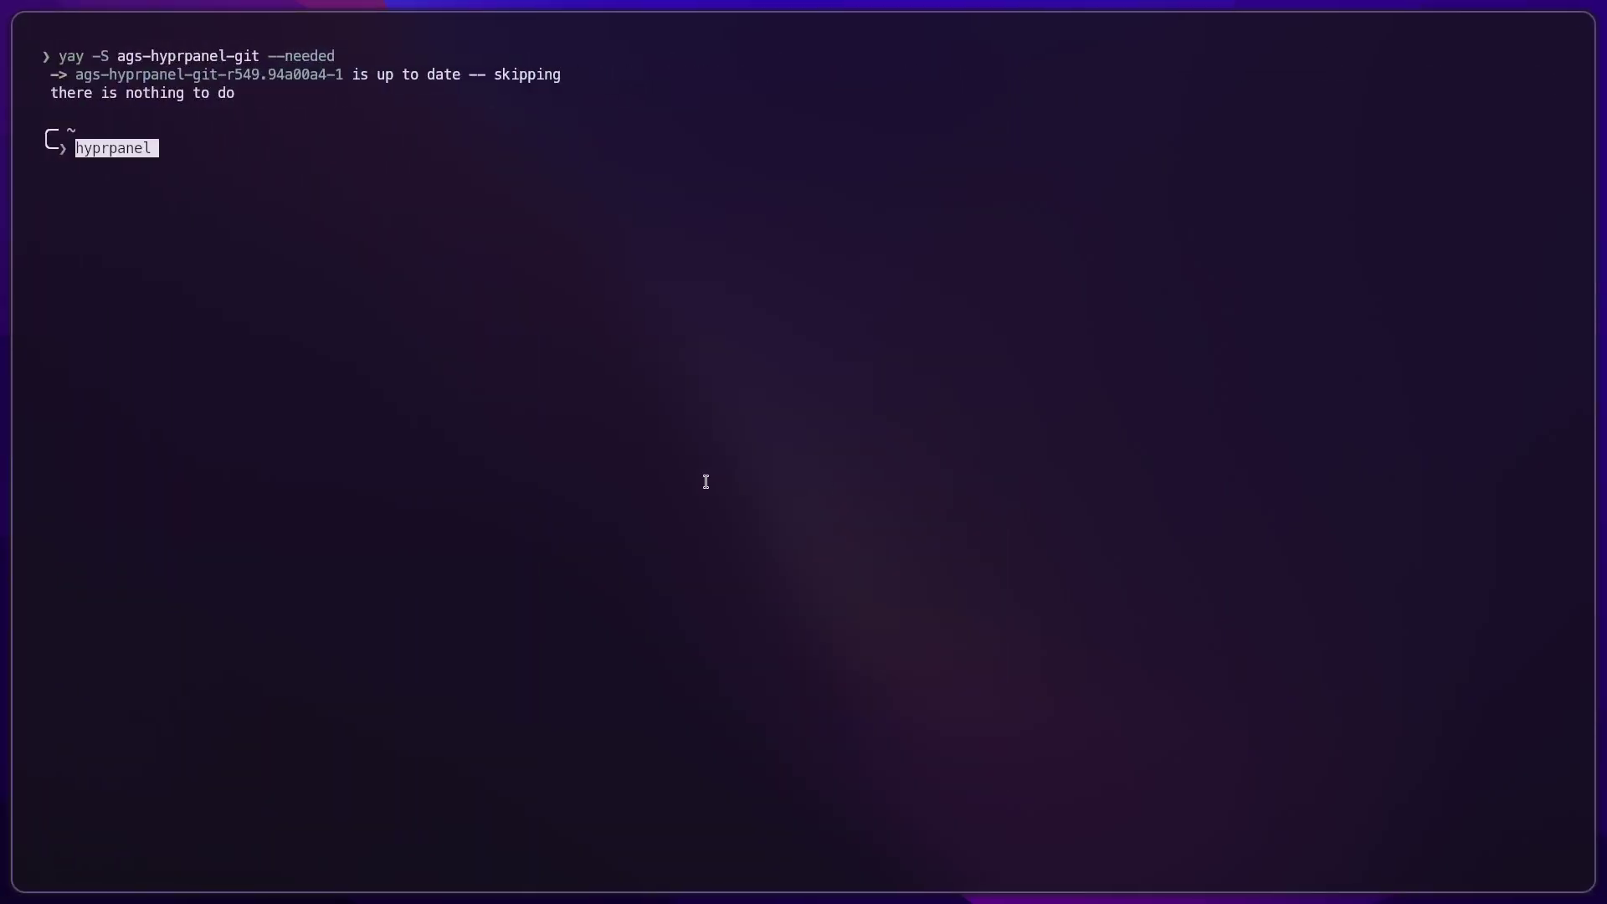
key("Return")
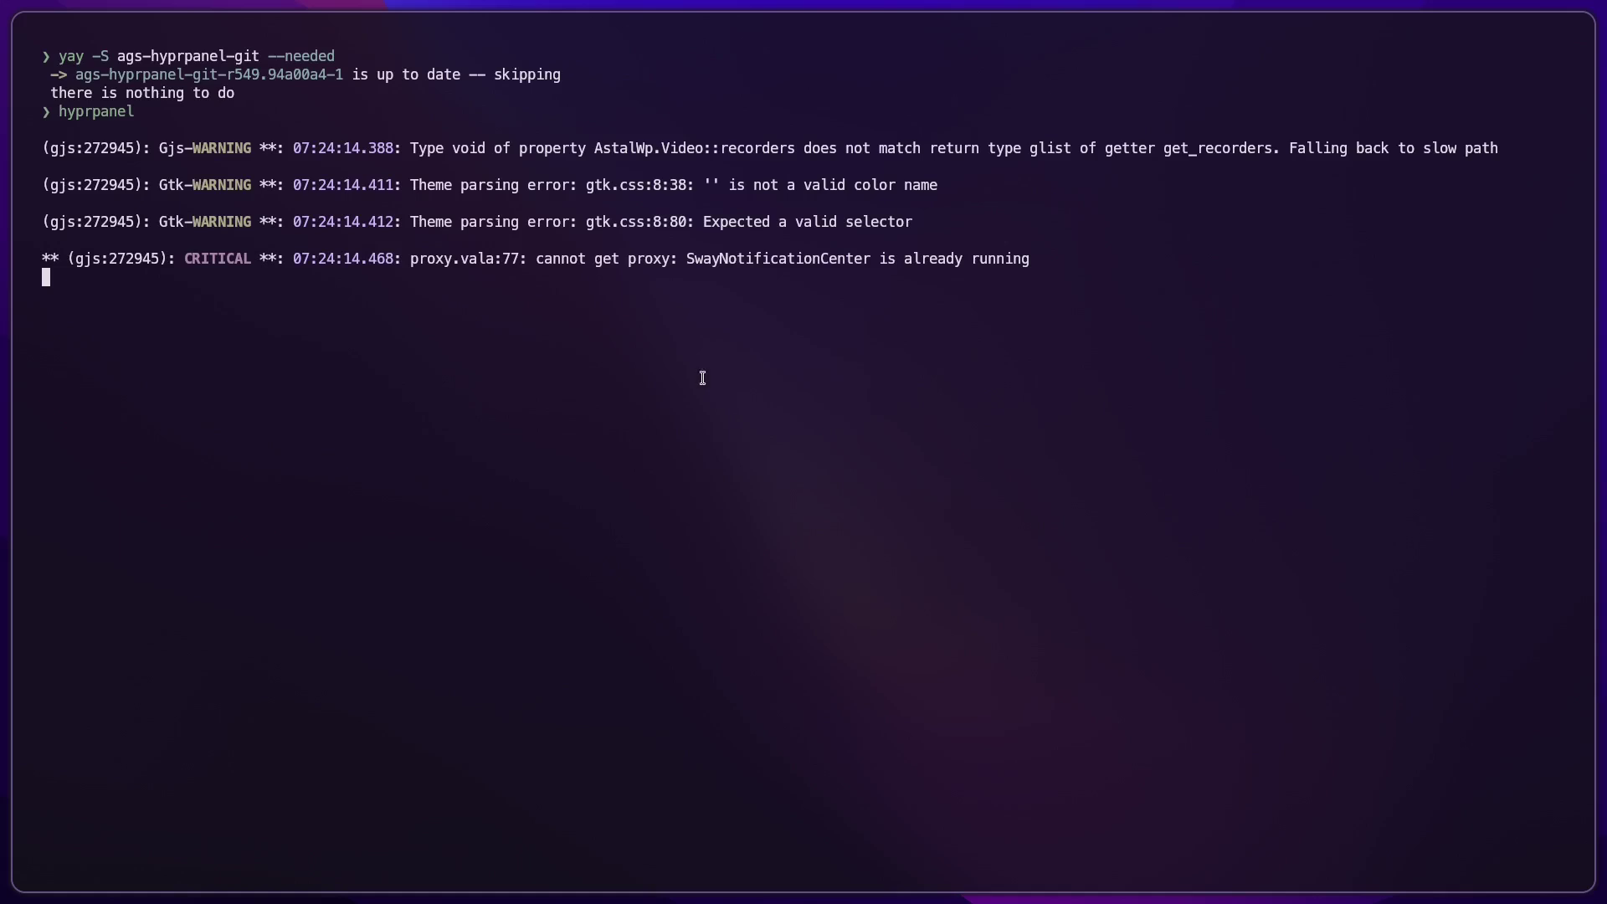
key("ctrl+c")
key("ctrl+c")
Step: Kill the swaync notification daemon with killall -9 swaync, rerunning it several times
type("killall")
type("-9 swaync")
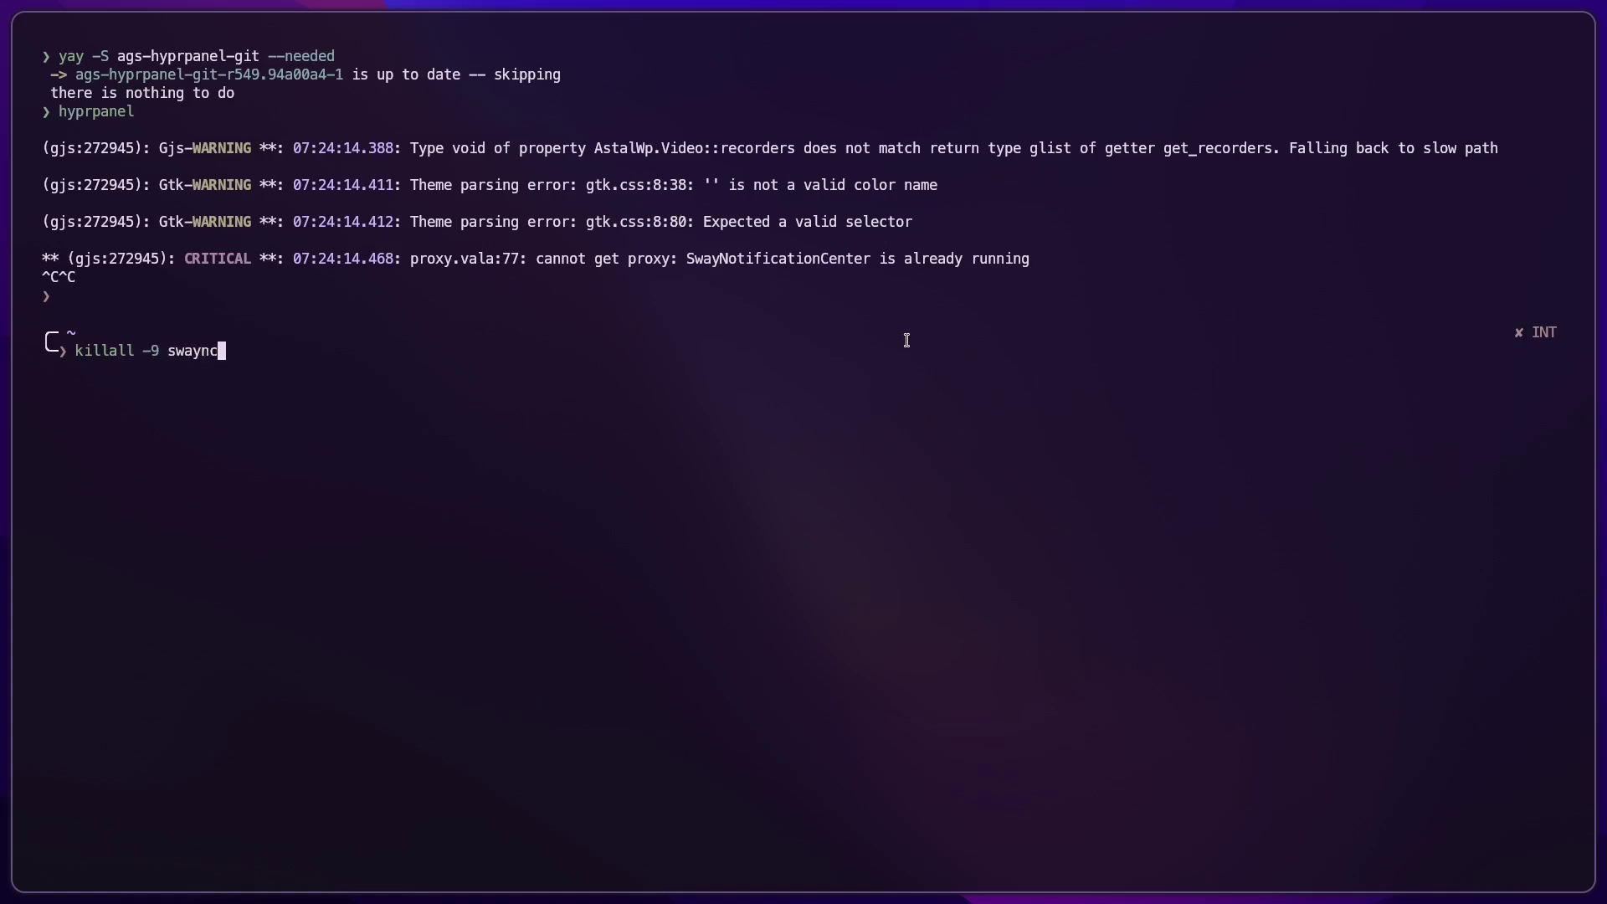
key("Return")
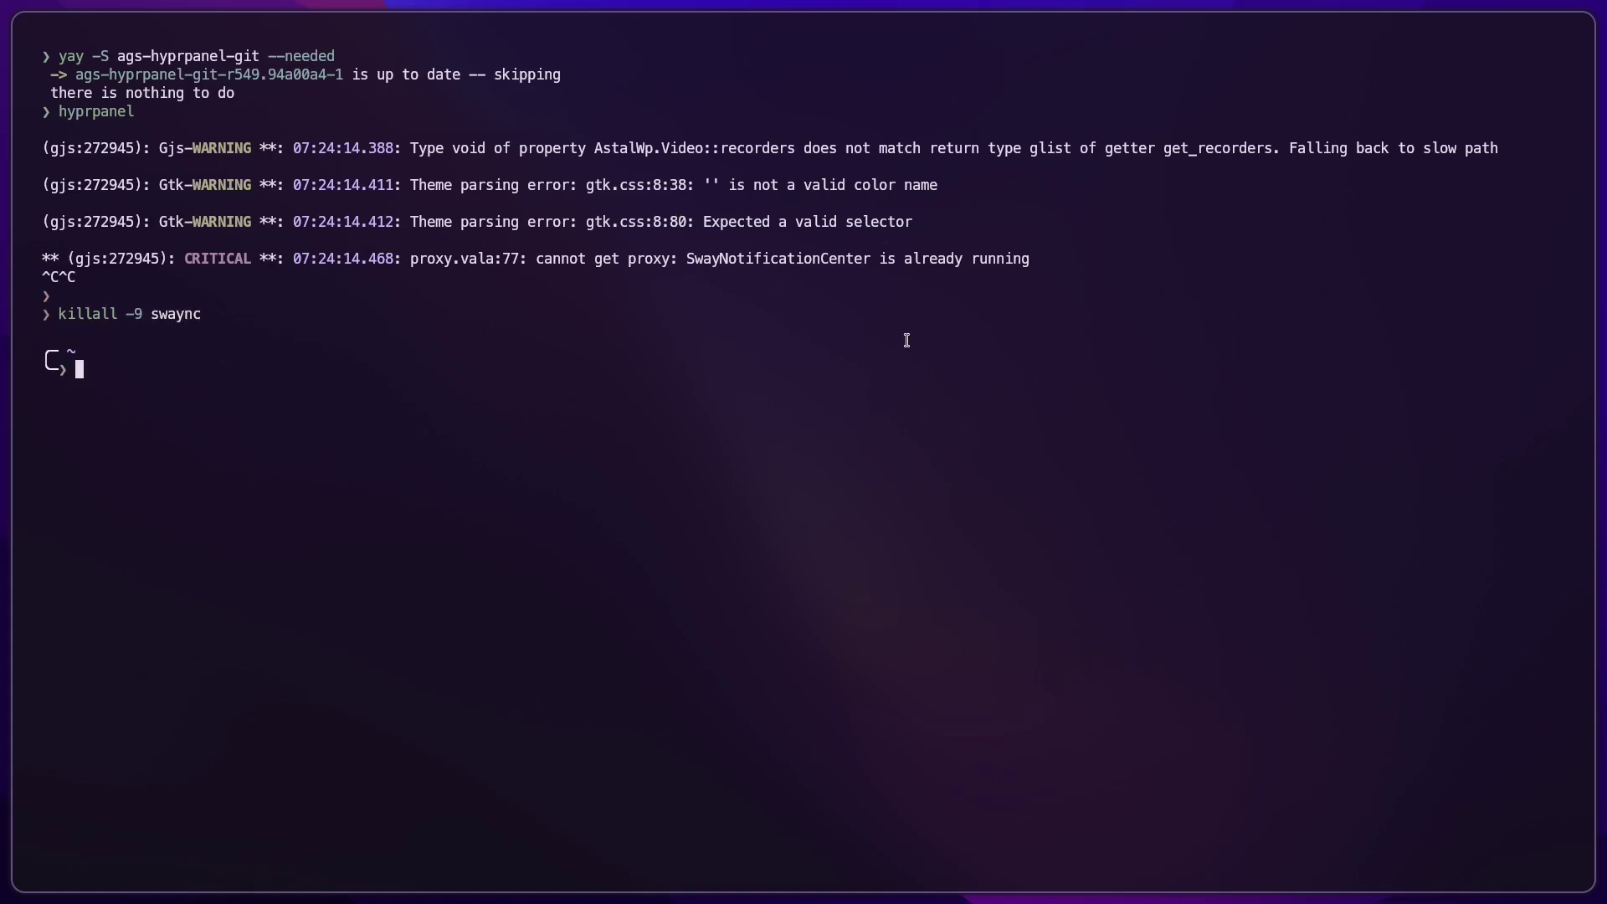
key("Up")
key("Return")
key("Up")
key("Return")
key("Up")
key("Return")
key("Up")
key("Return")
key("Up")
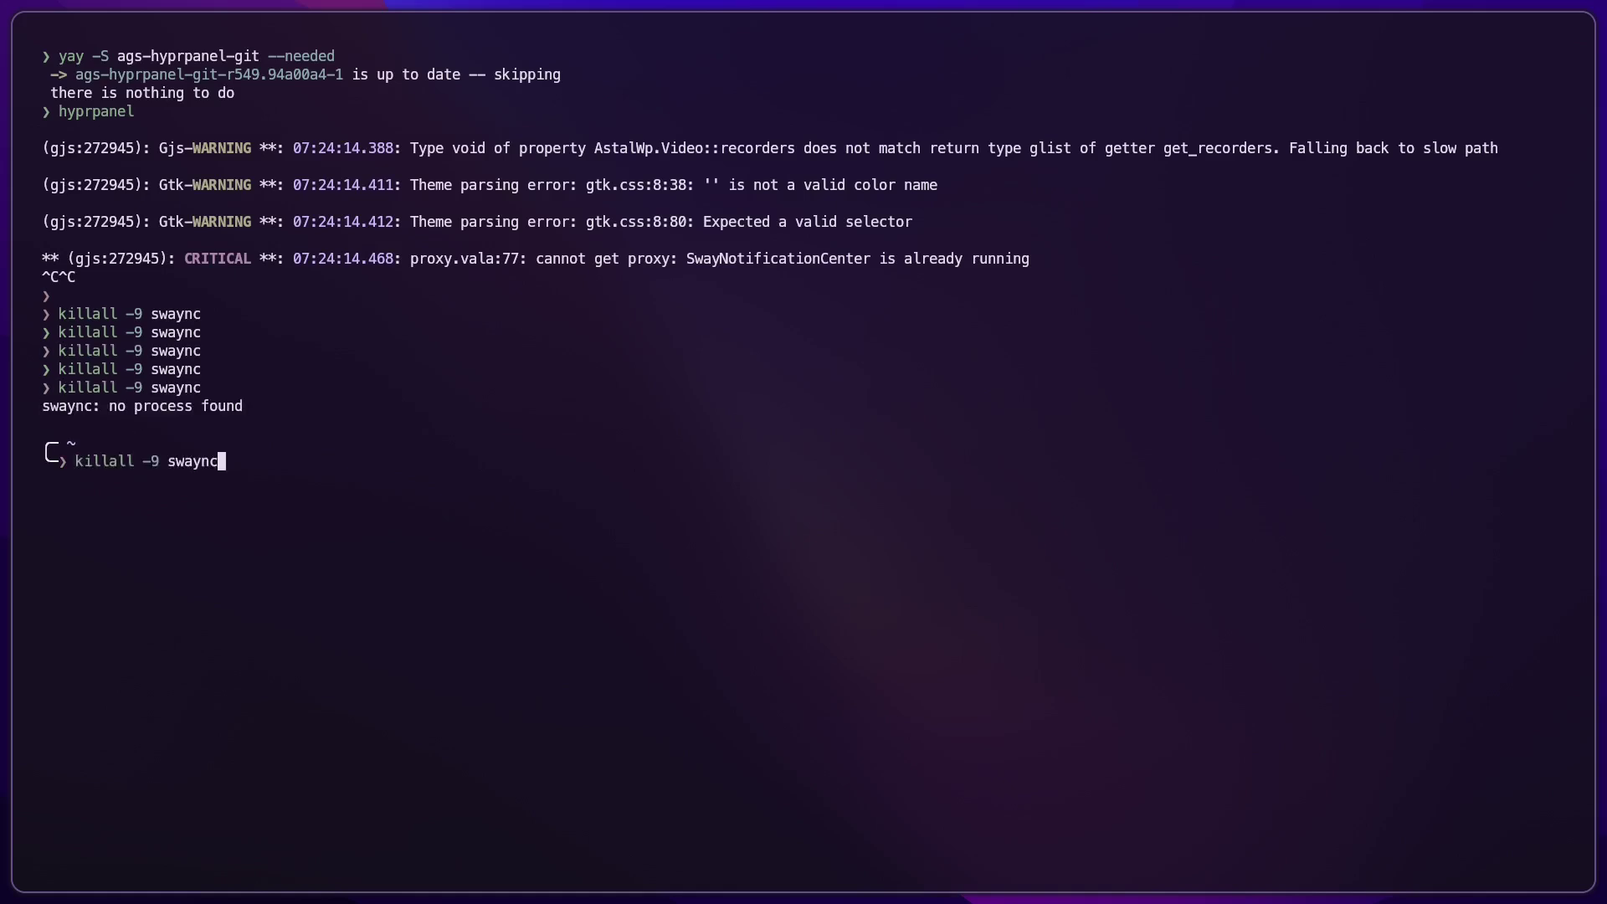
Step: Relaunch hyprpanel from the command history, then interrupt it again
key("Return")
key("Up")
key("Up")
key("Up")
key("Down")
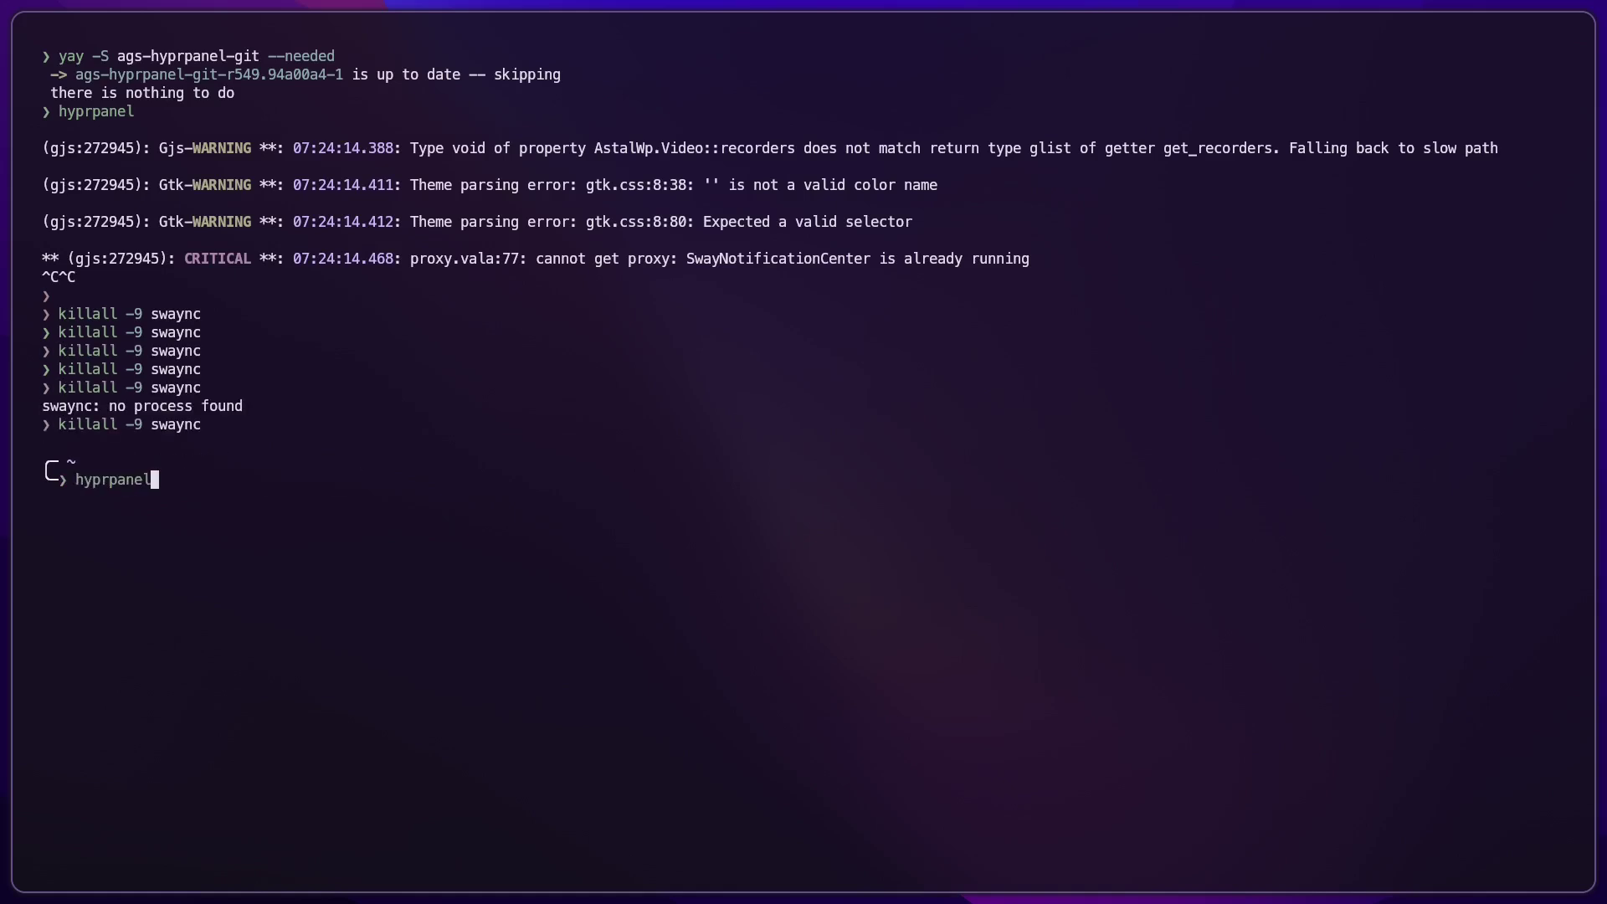
left_click_drag(202, 387, 32, 314)
left_click(136, 350)
key("Return")
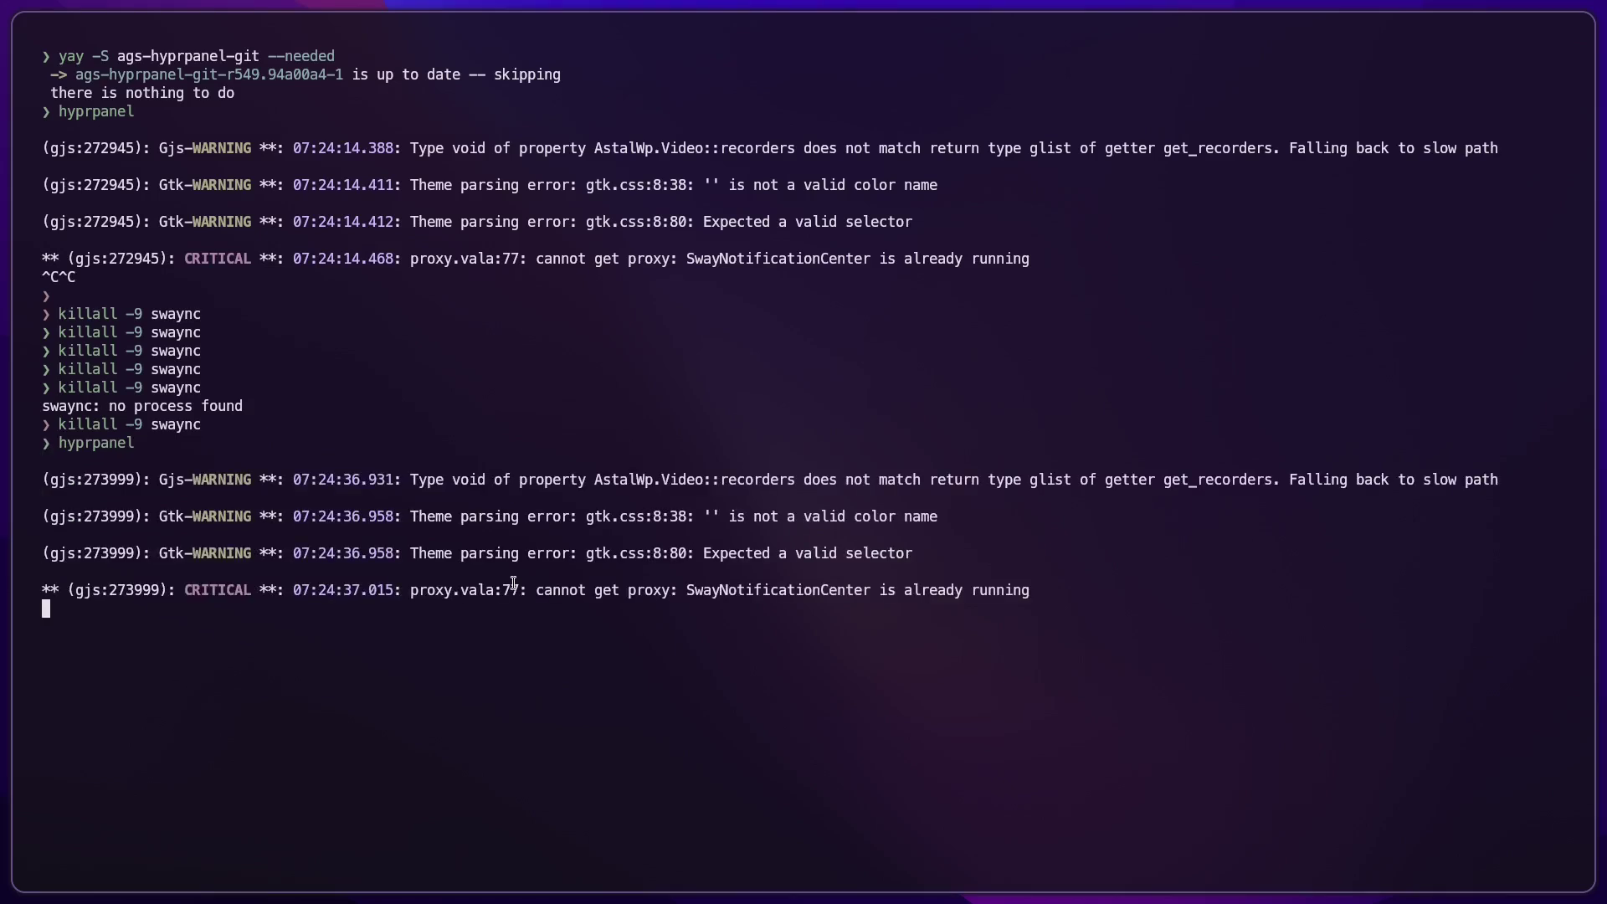
key("ctrl+c")
key("ctrl+c")
Step: Rerun killall -9 swaync repeatedly from history to make sure swaync stays stopped
key("Return")
key("Up")
key("Return")
key("Up")
key("Return")
key("Up")
key("Return")
key("Up")
key("Return")
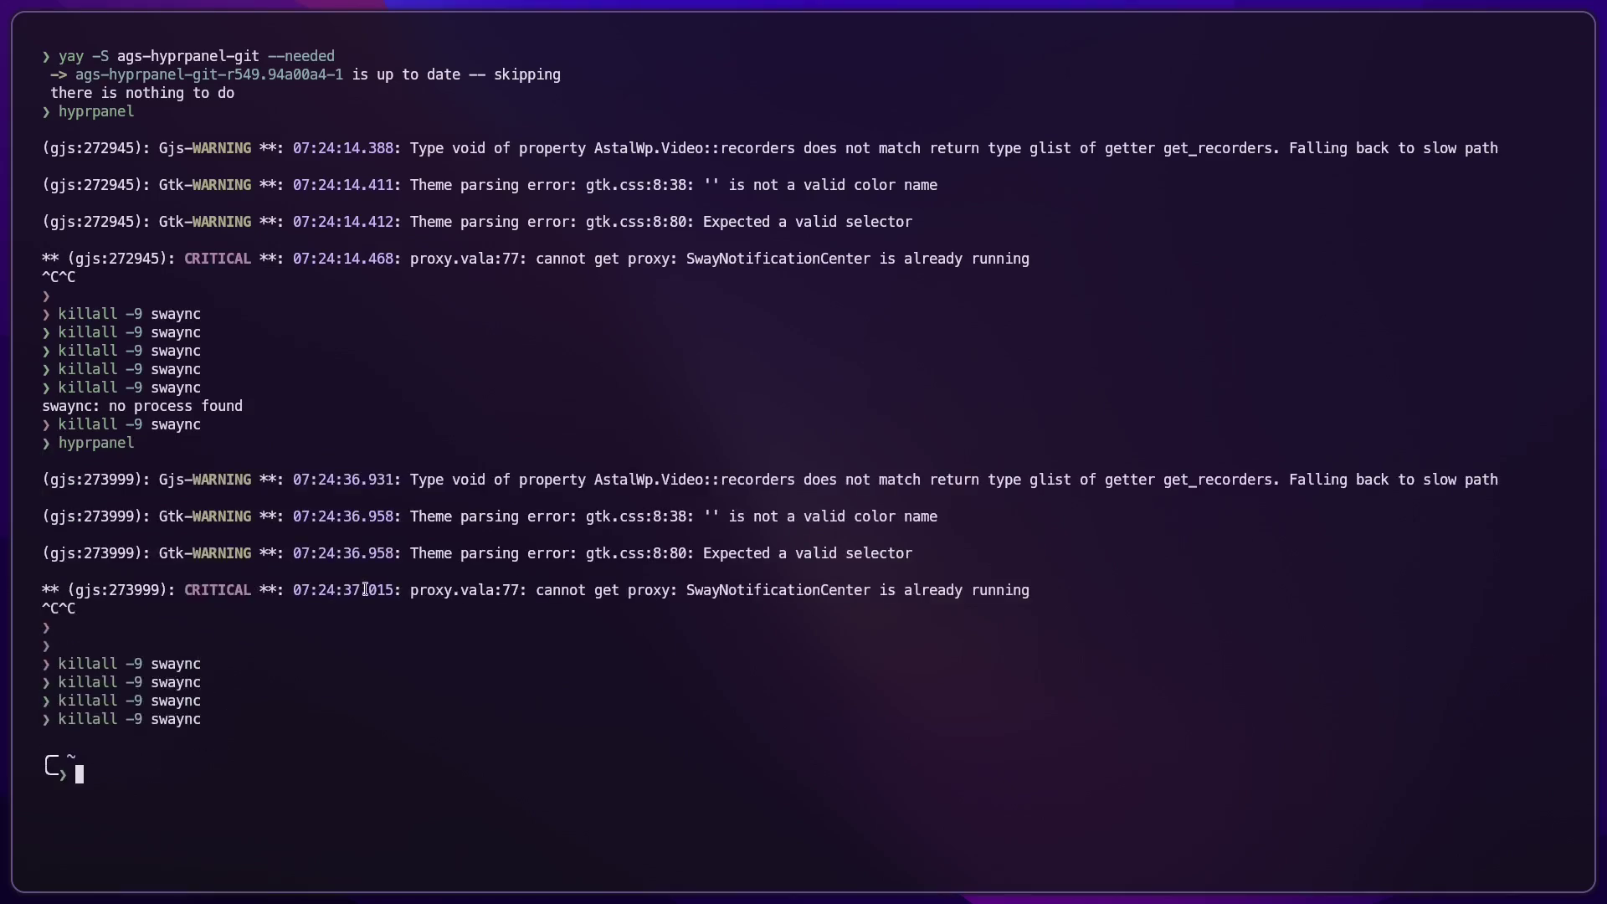
key("Up")
key("Return")
key("Up")
key("Return")
key("Up")
key("Return")
Step: Run hyprpanel so its bar with volume, Wi-Fi, Bluetooth, battery and clock shows on the desktop
type("hyprpanel")
key("Return")
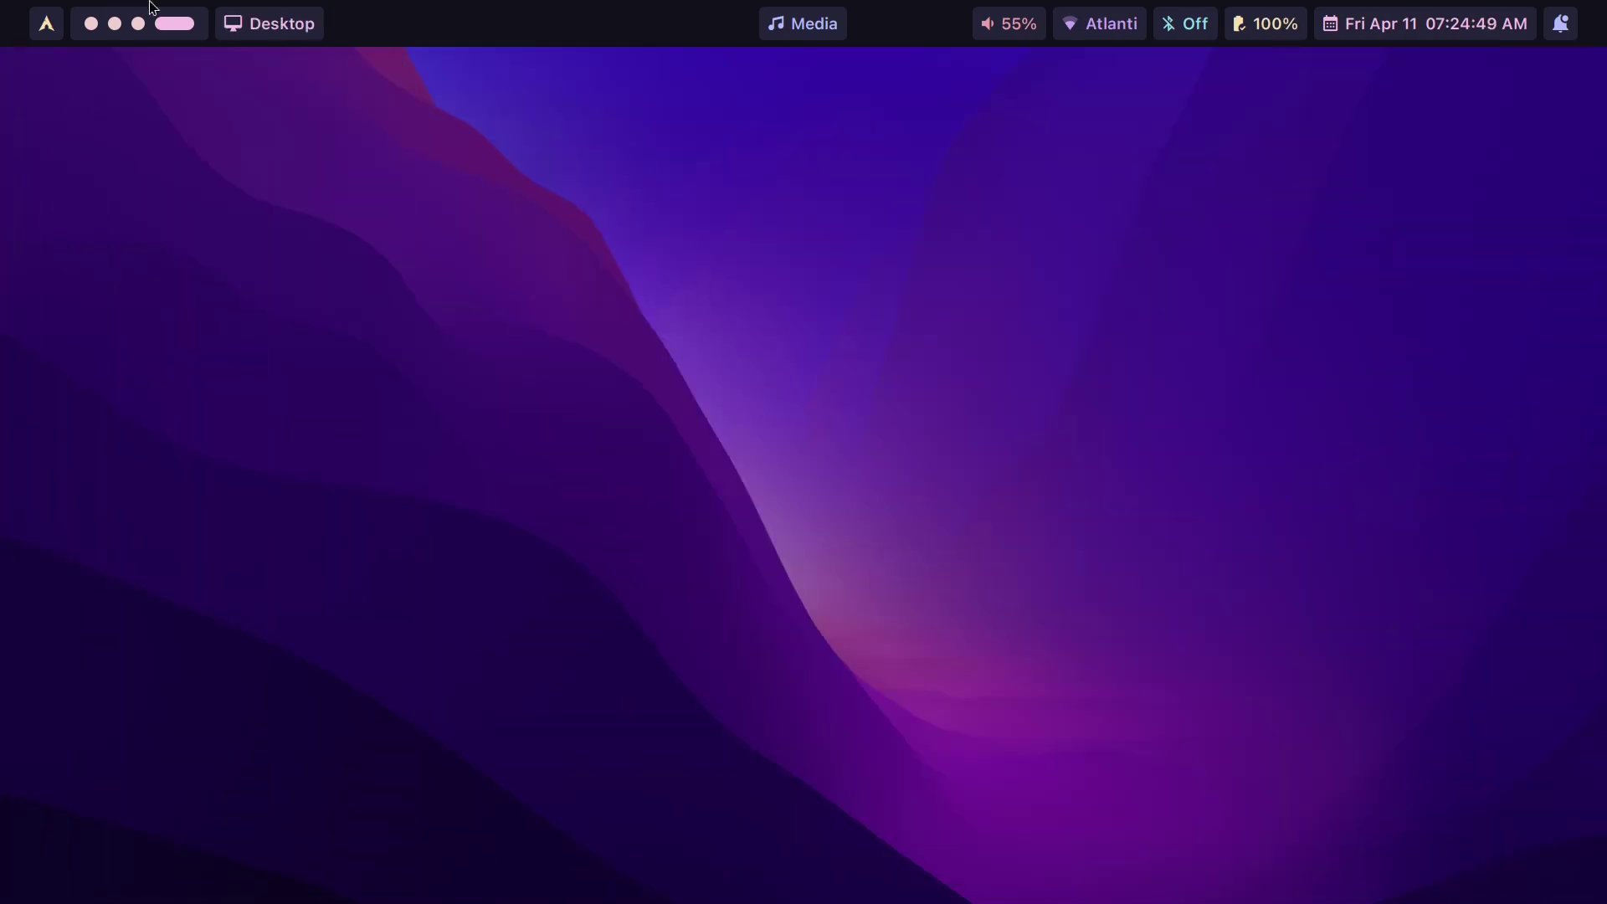
Step: Open the dashboard from the bar's logo, then its settings on Configuration › General
left_click(49, 27)
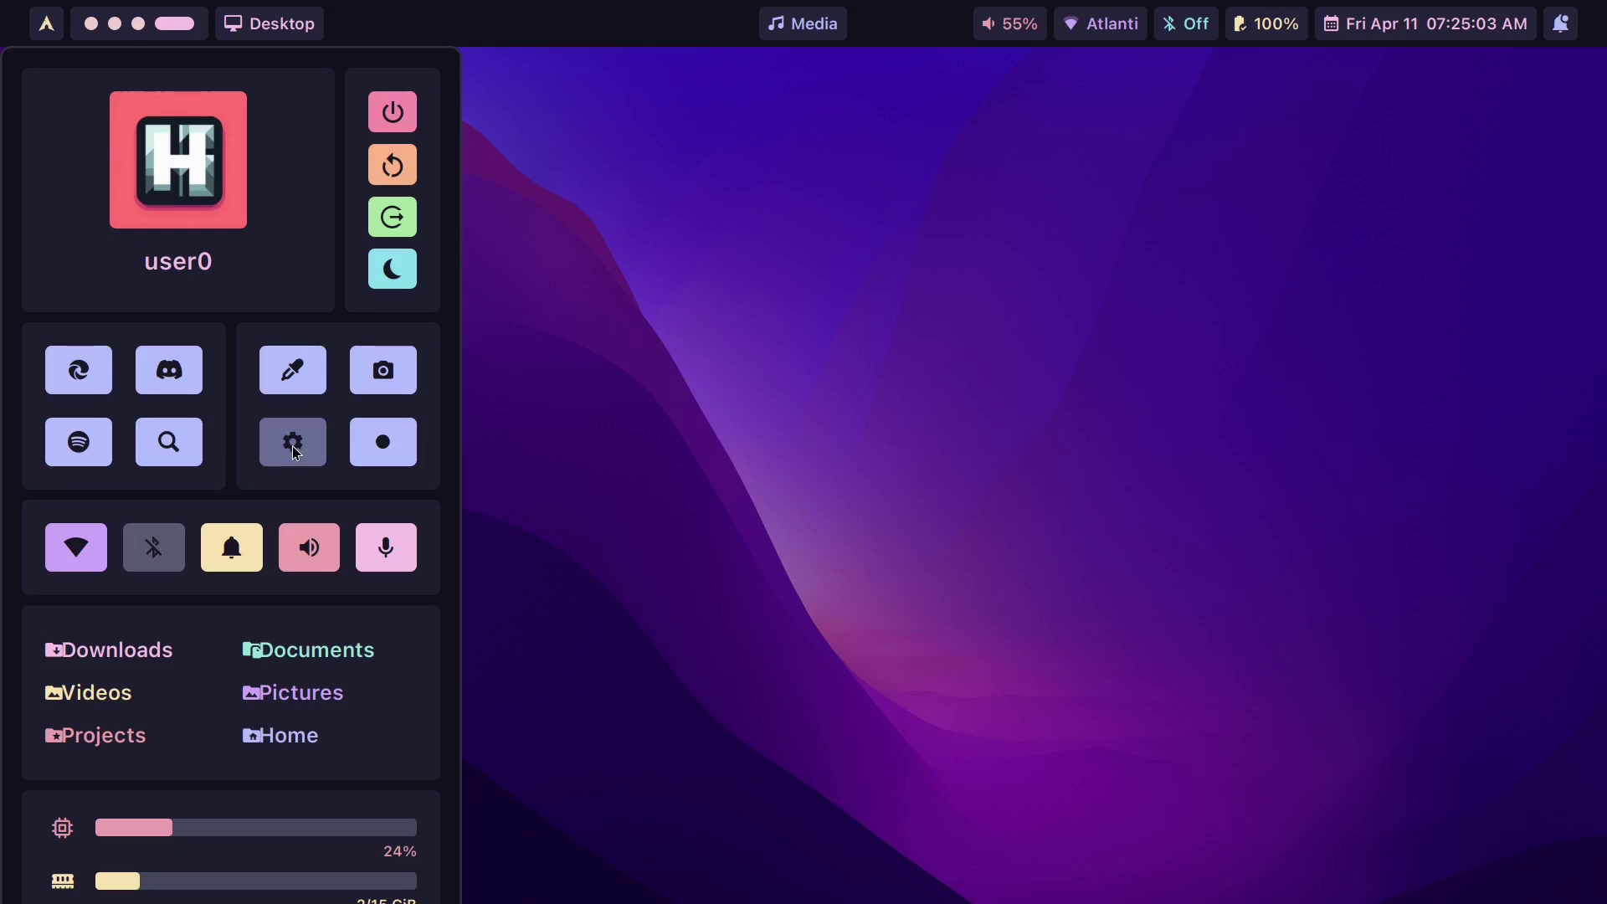
left_click(293, 443)
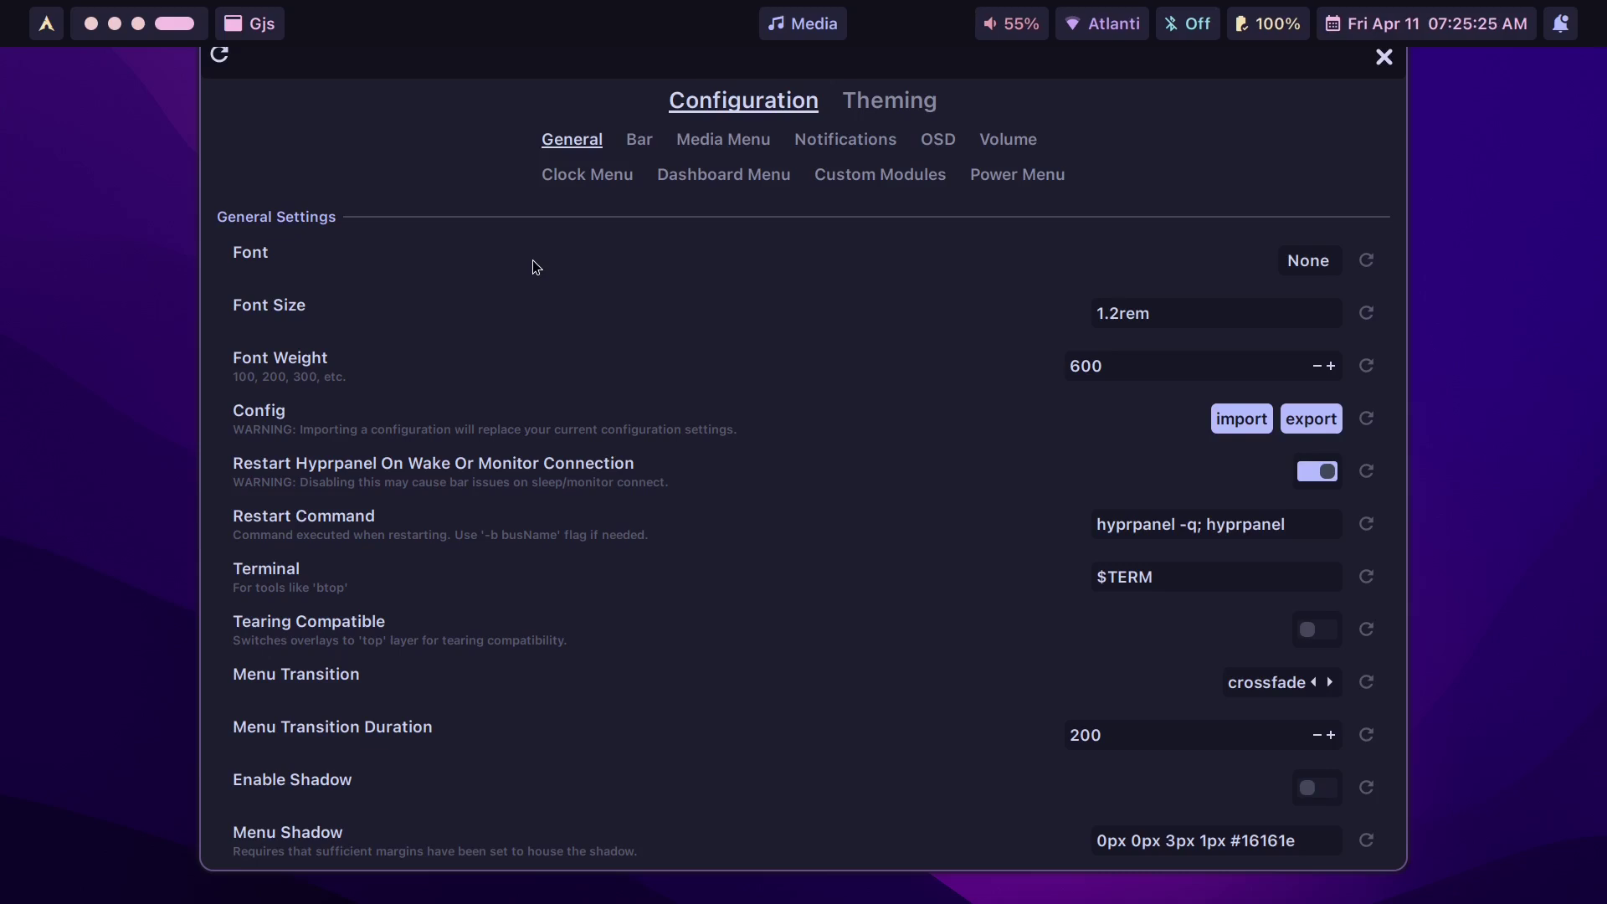
Step: On empty workspace 5, open a Kitty terminal and enter the nvim command for /etc/fonts/local.conf
key("super+5")
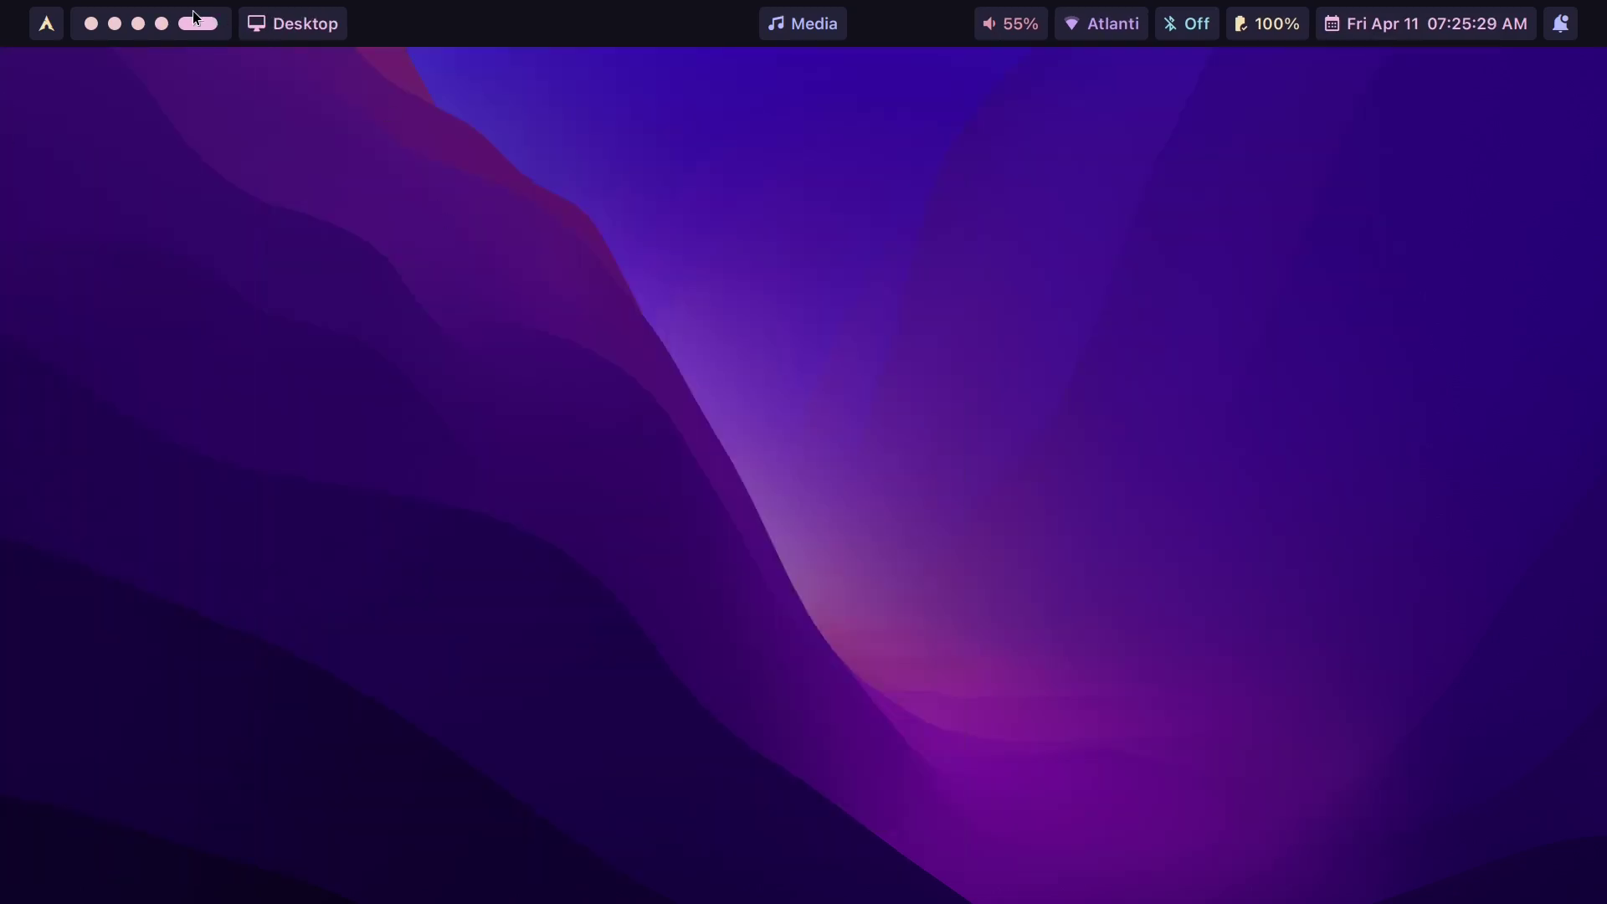
key("super+Return")
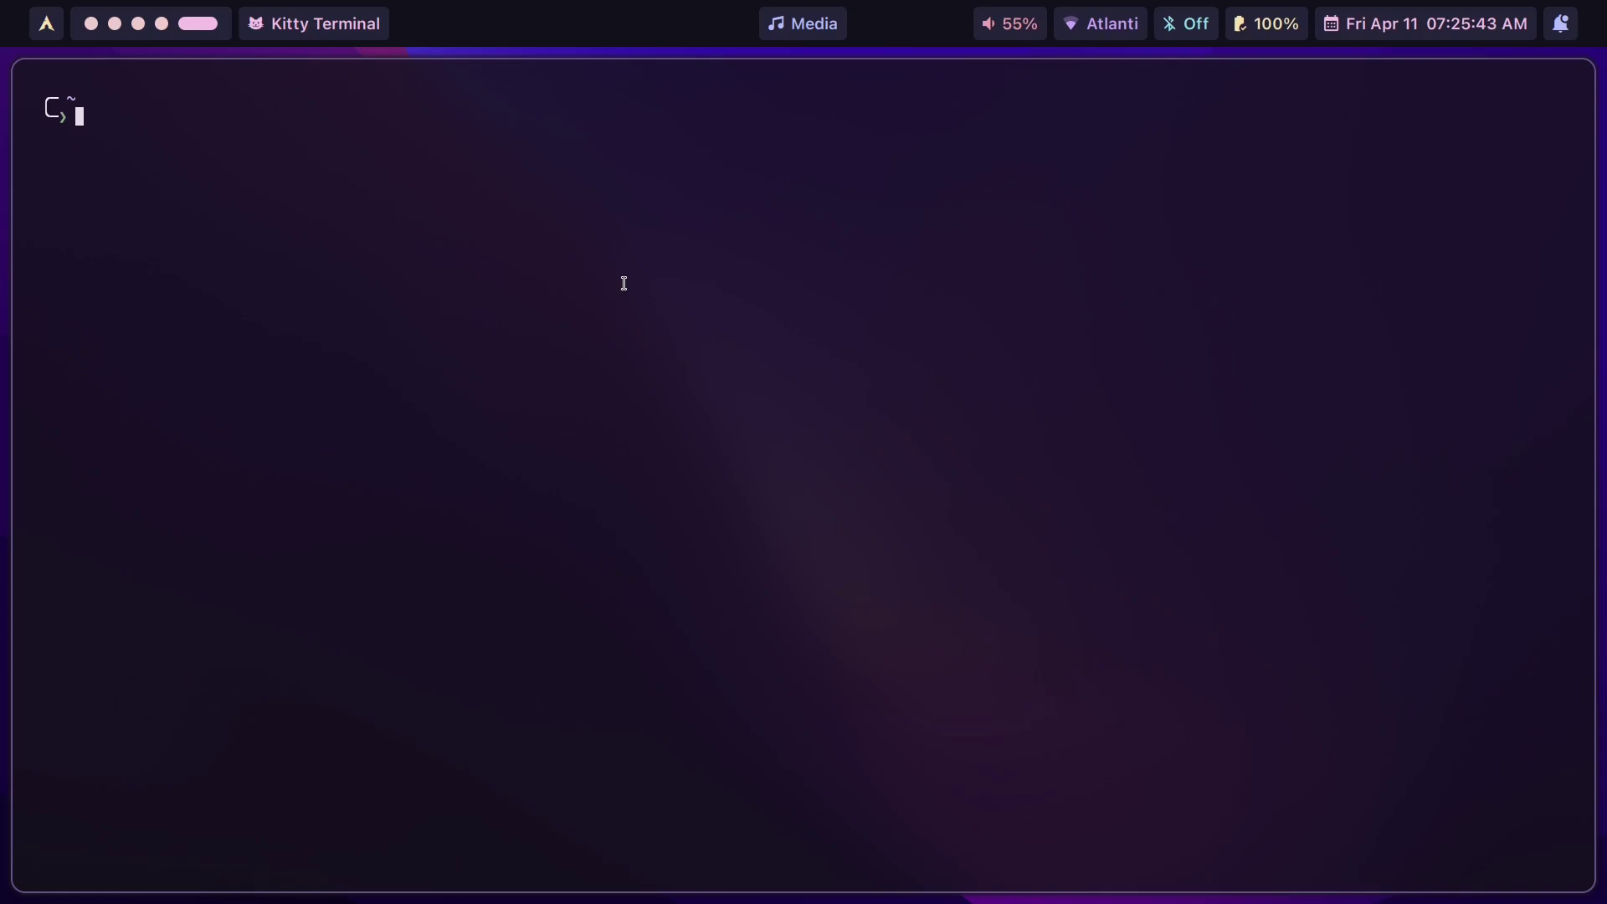
type("nvim .")
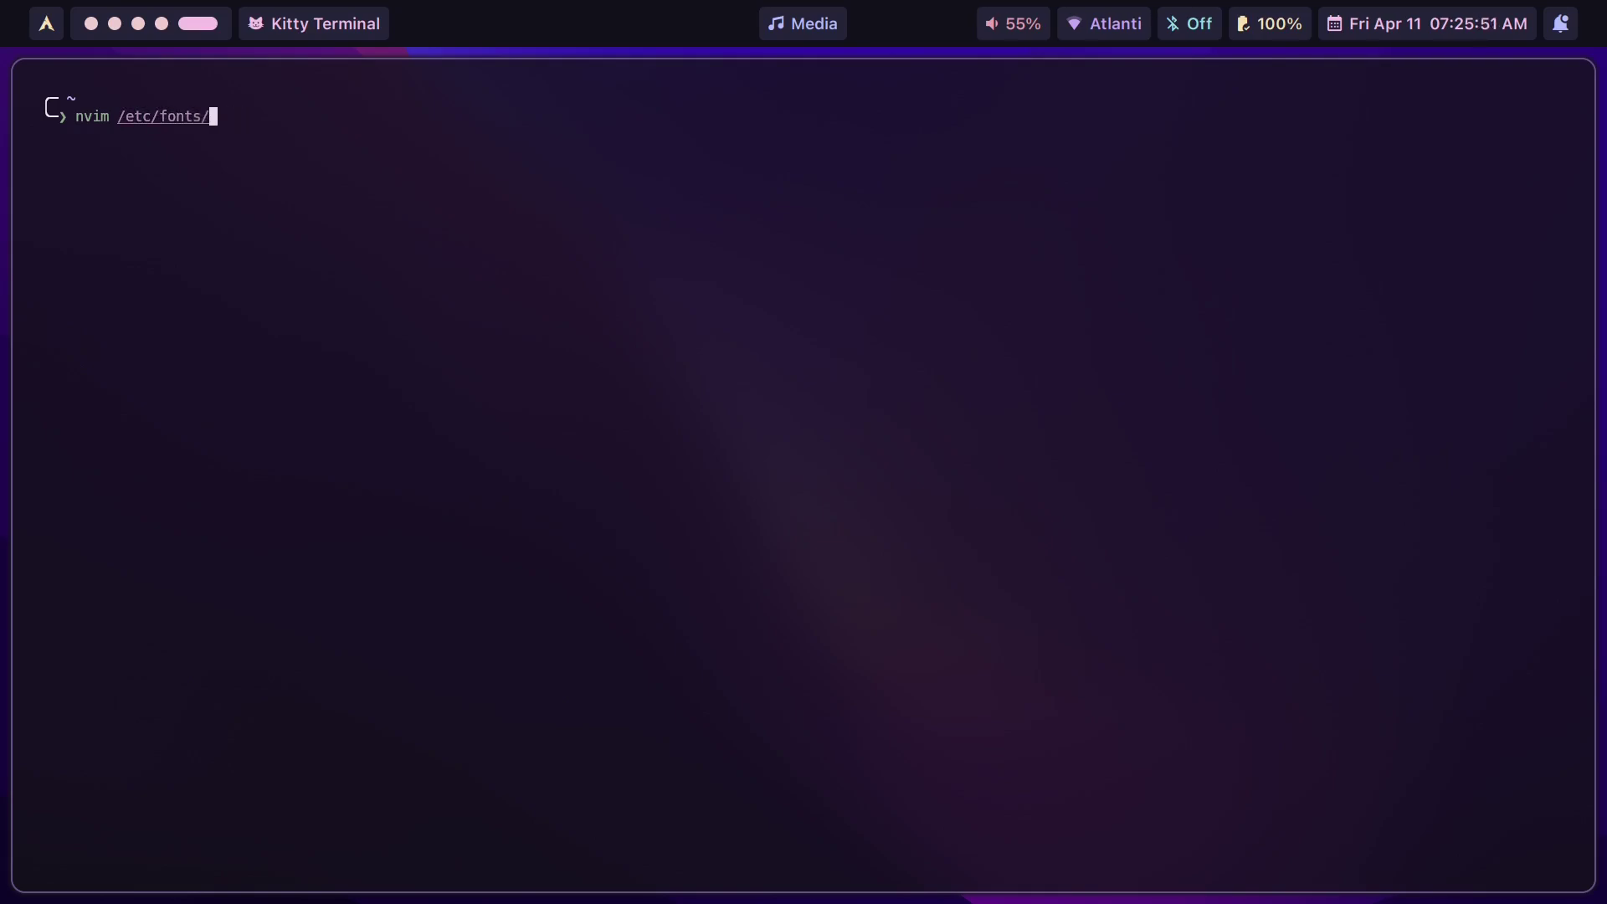
type("local.conf")
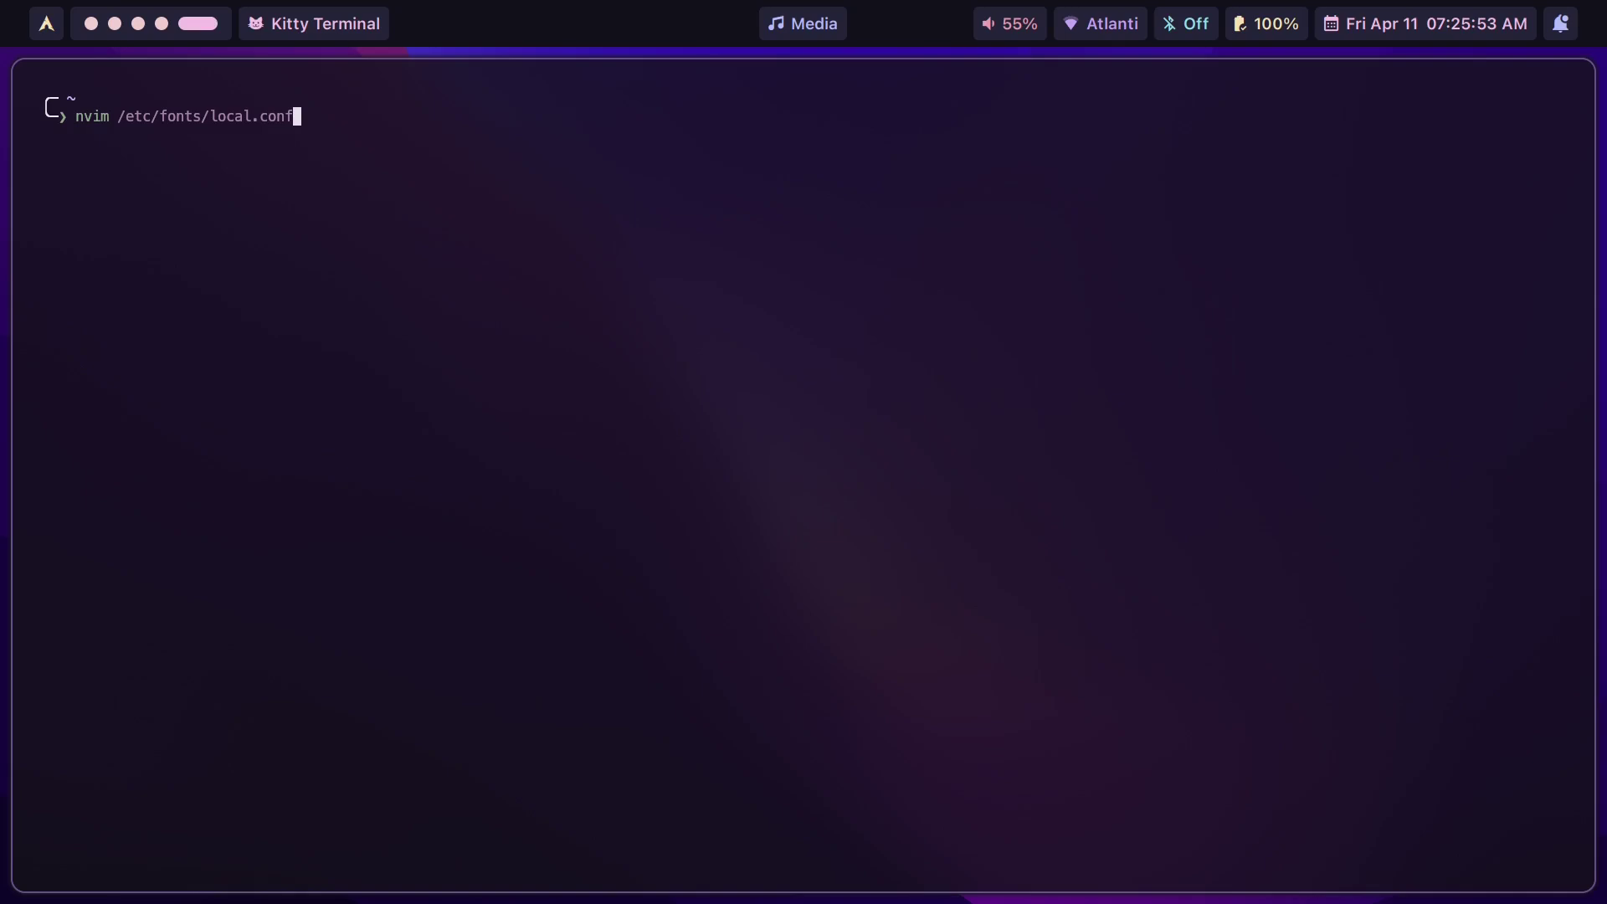
Step: Open local.conf in Neovim and browse its serif, sans-serif and monospace alias rules unchanged
key("Return")
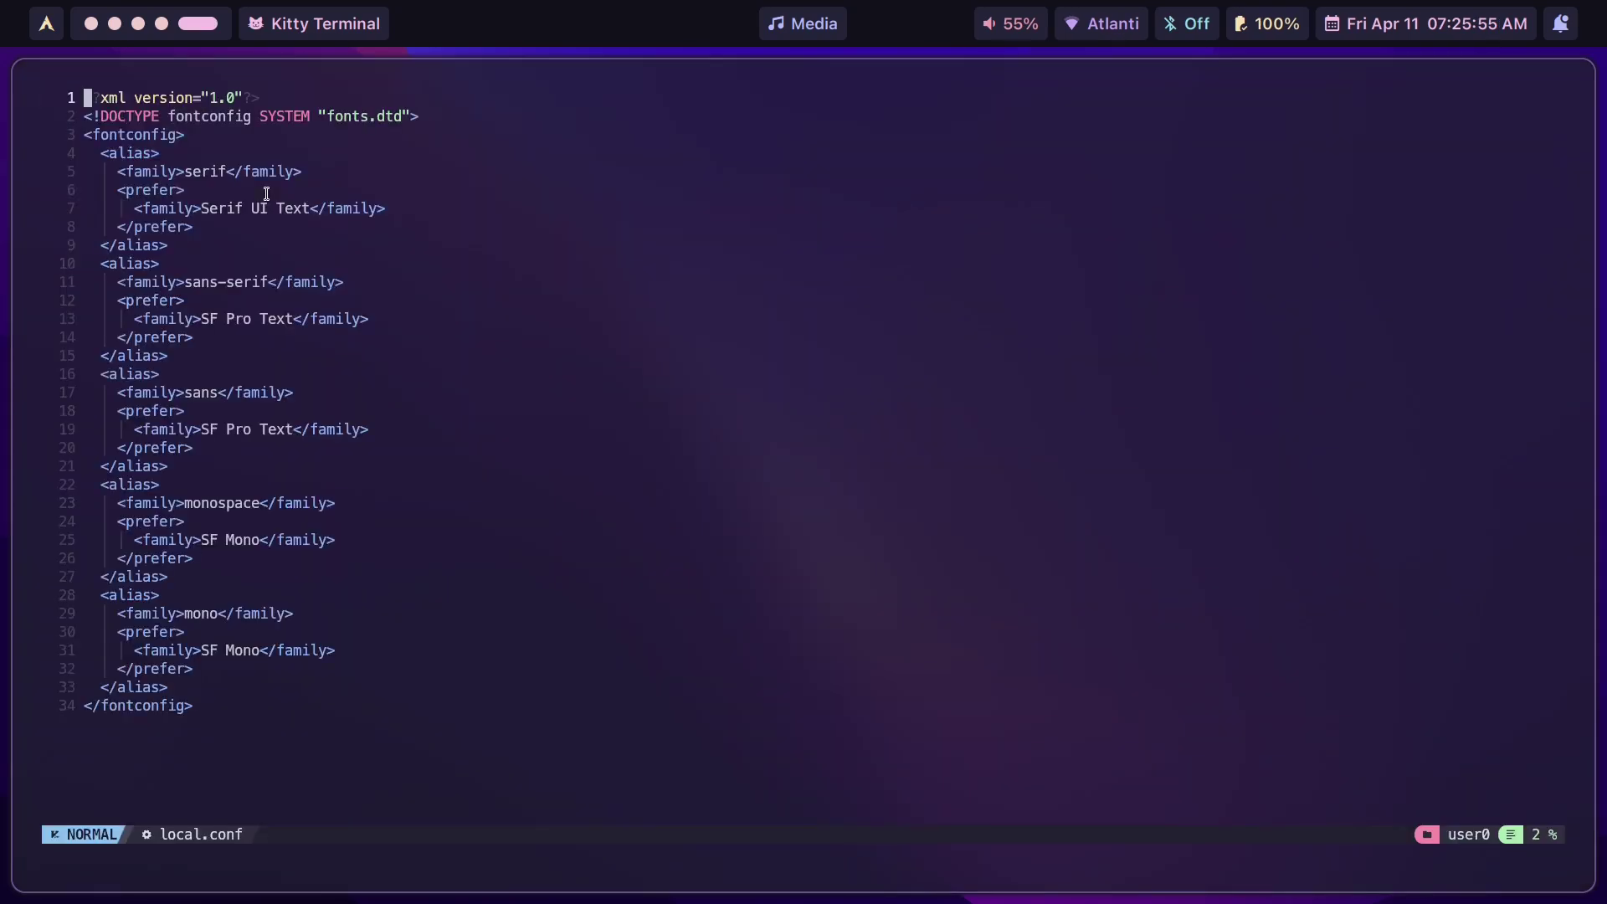
double_click(301, 710)
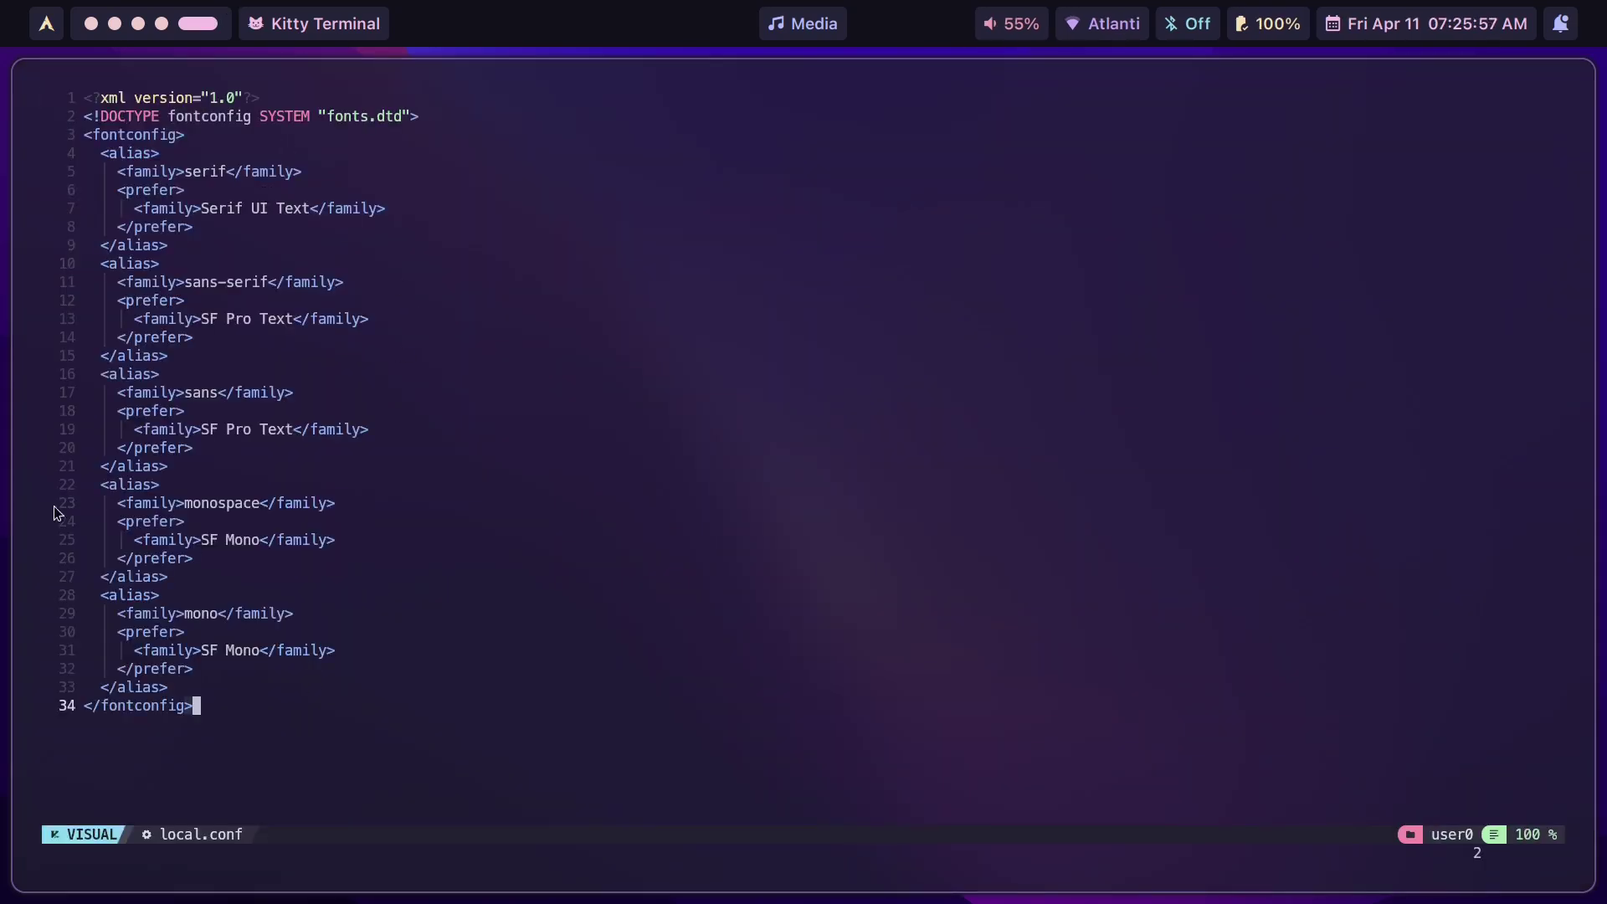
left_click(204, 174)
left_click(323, 209)
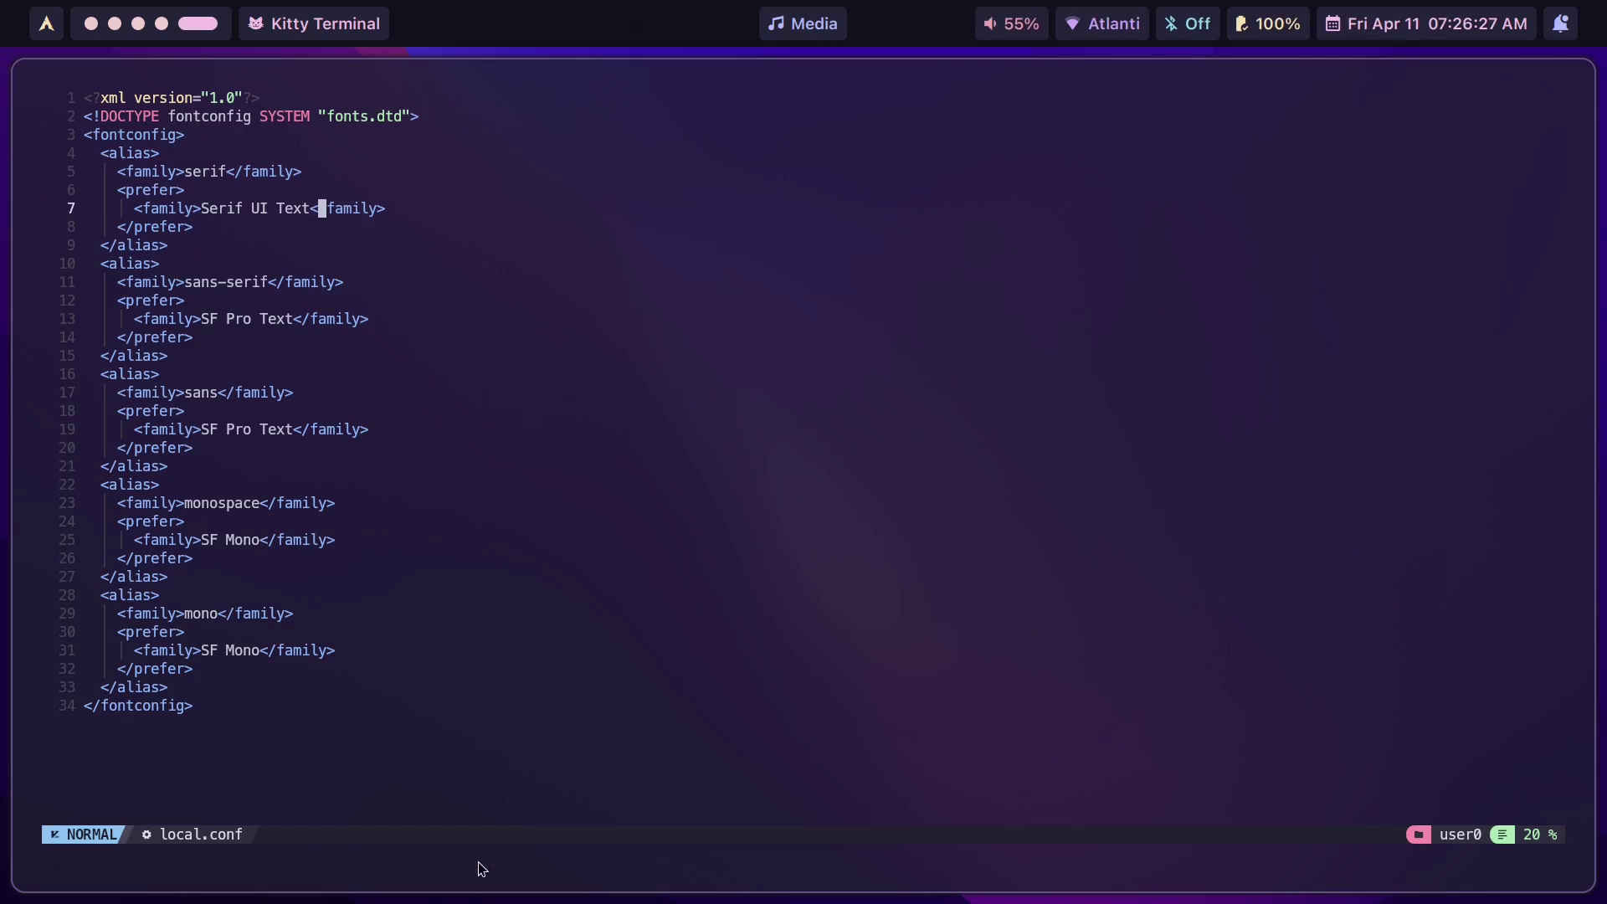
left_click(216, 764)
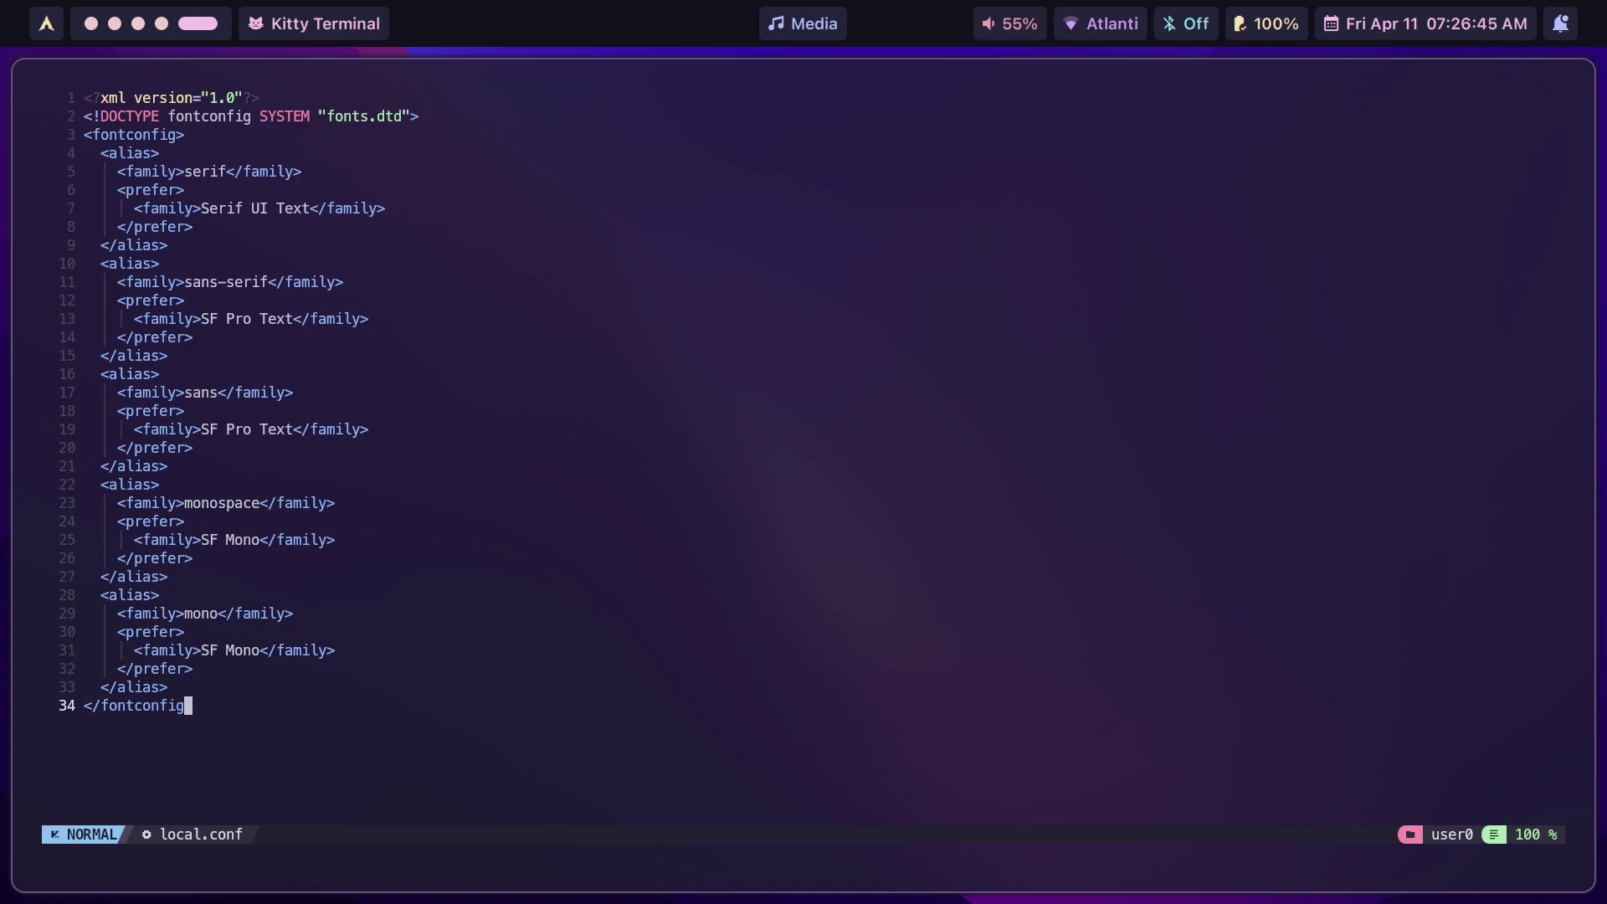
Step: Close the terminal and set the panel Font to SF Pro Display Regular via the font picker search 'sf pro display'
key("super+q")
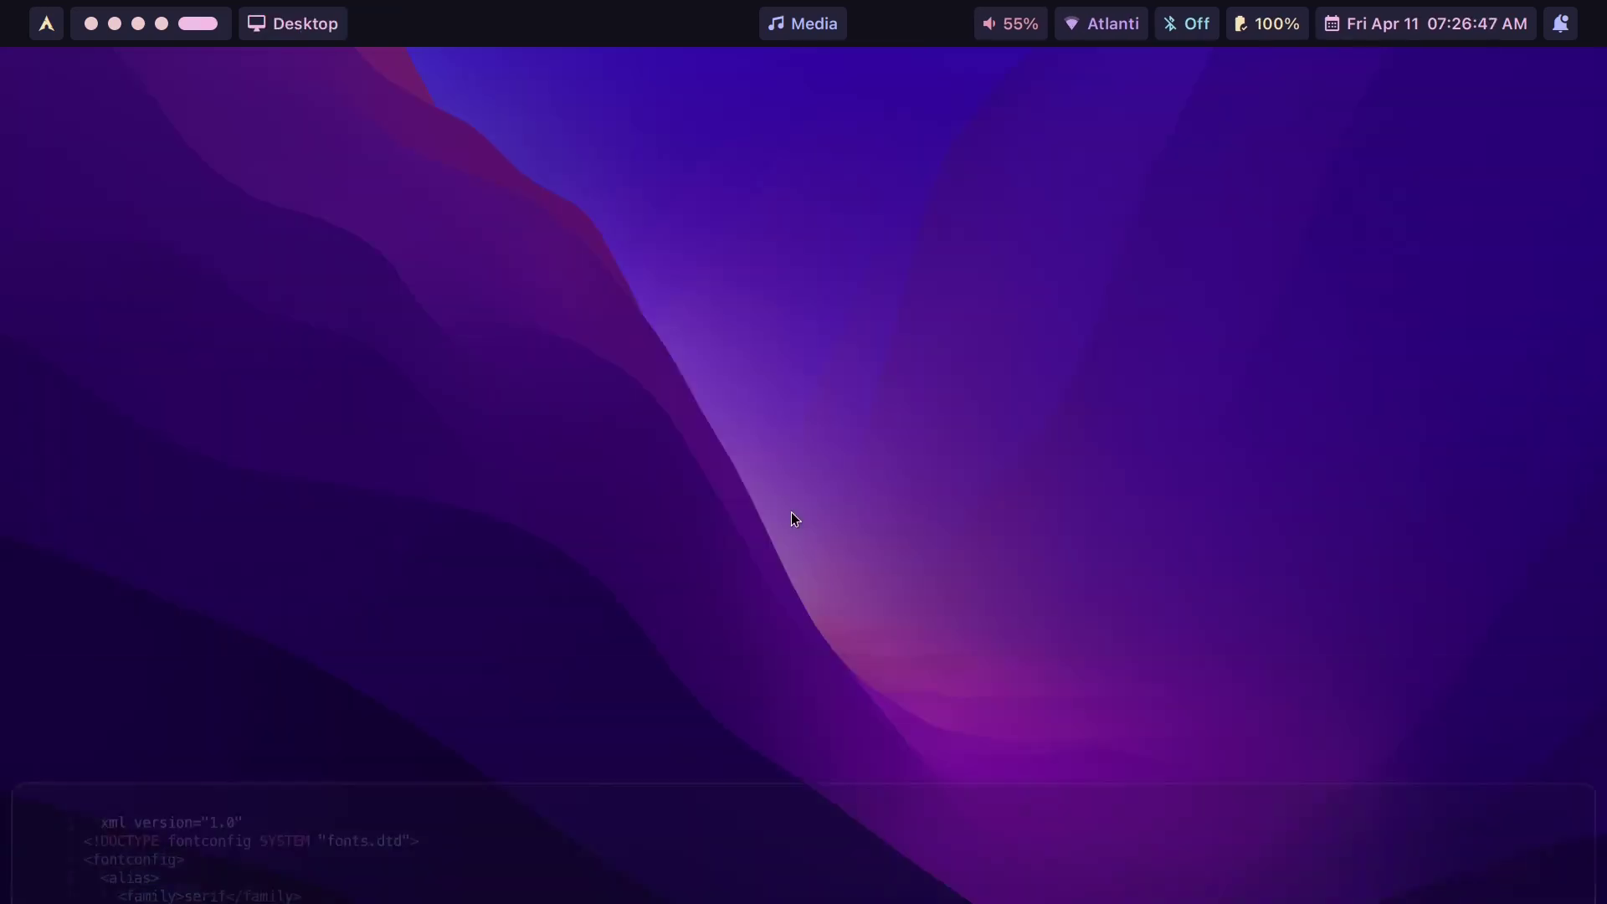
key("super+comma")
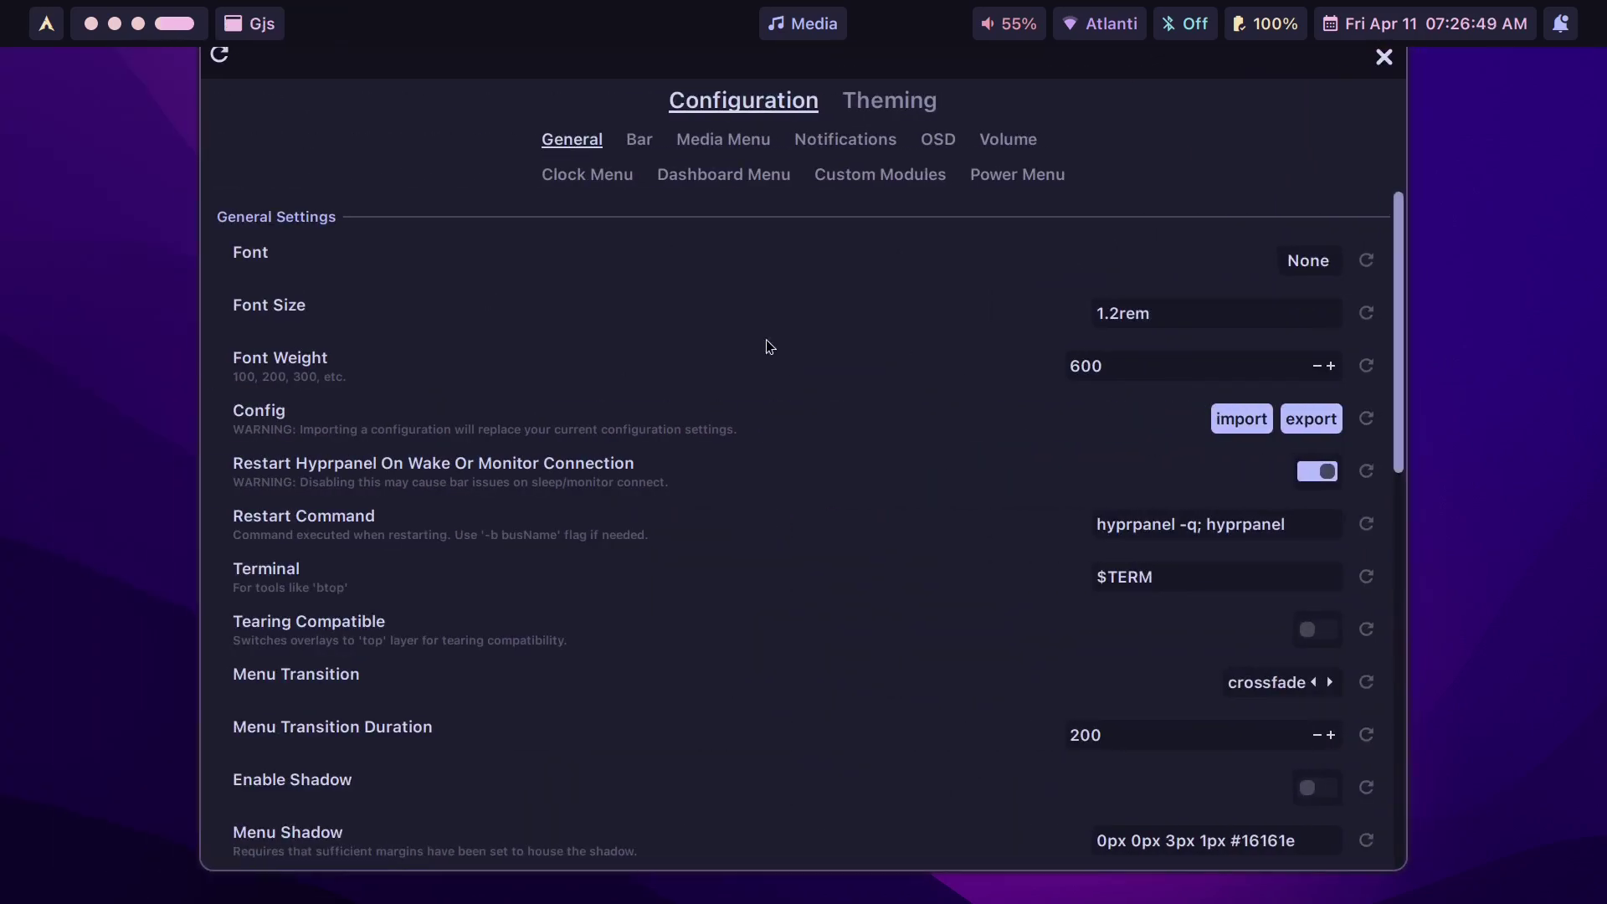
left_click(1332, 262)
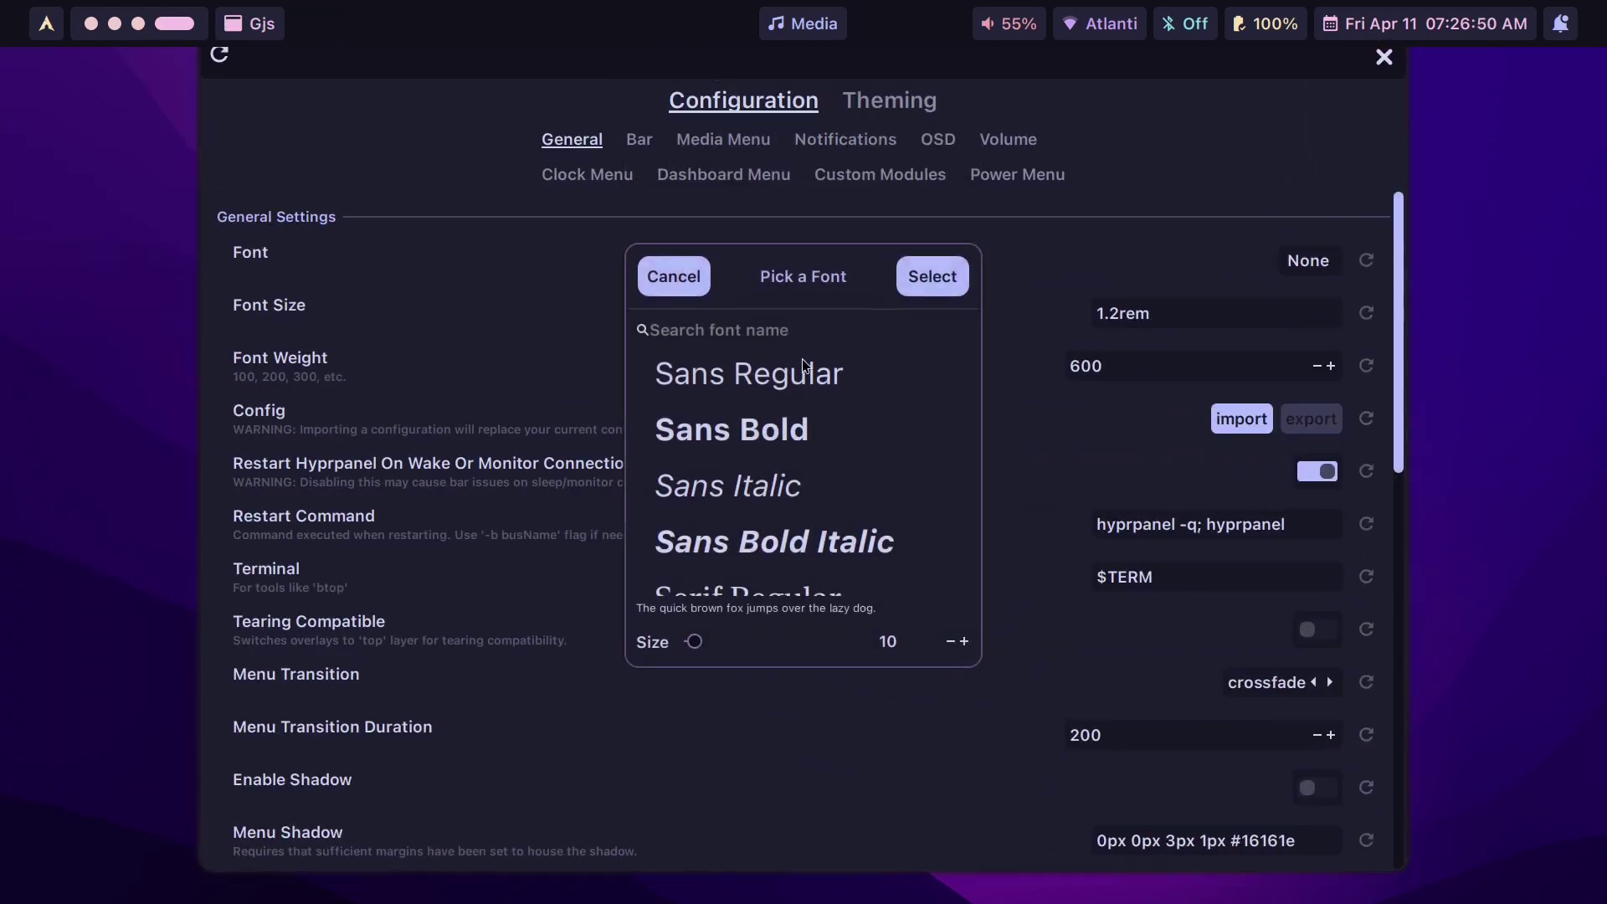
type("sf ")
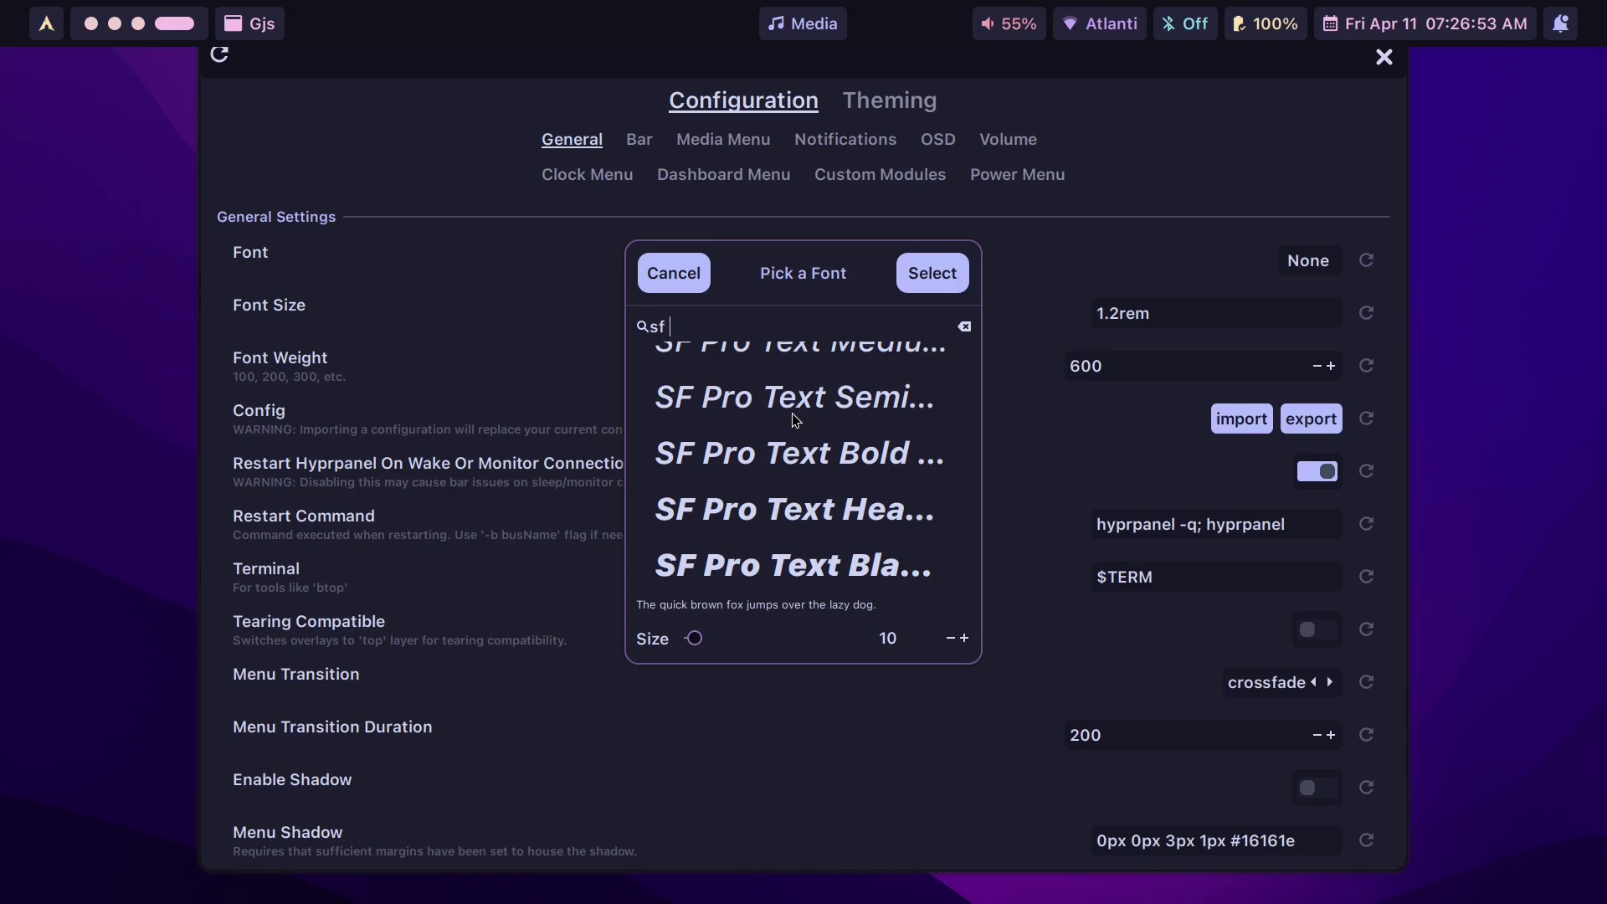
type("pro display")
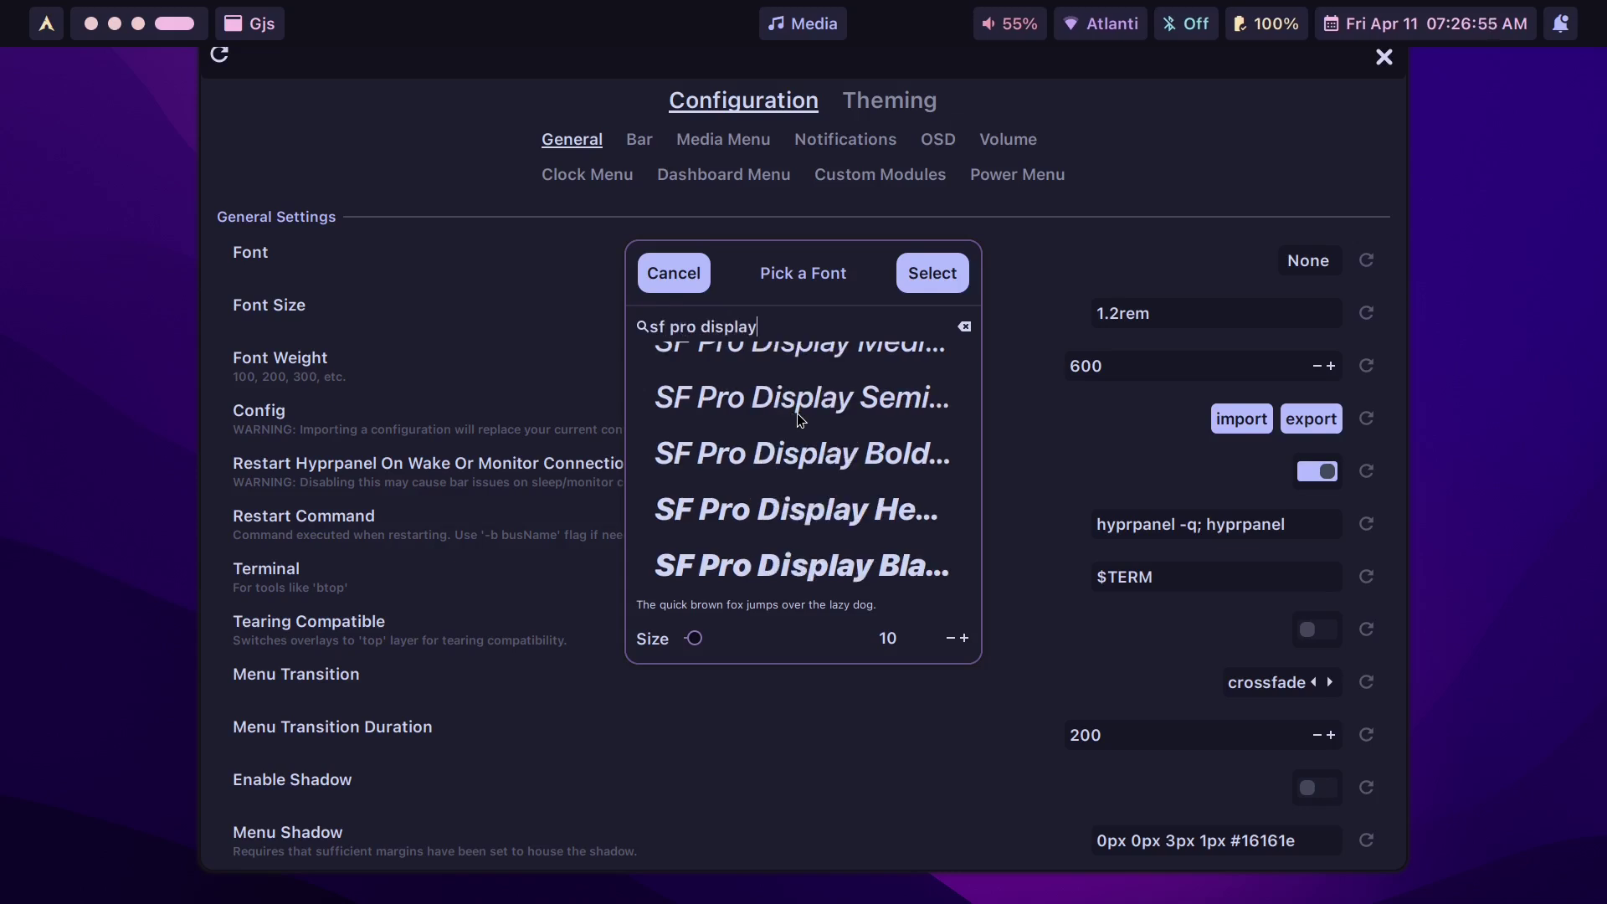
scroll(802, 505, "down", 3)
scroll(801, 506, "up", 2)
left_click(867, 542)
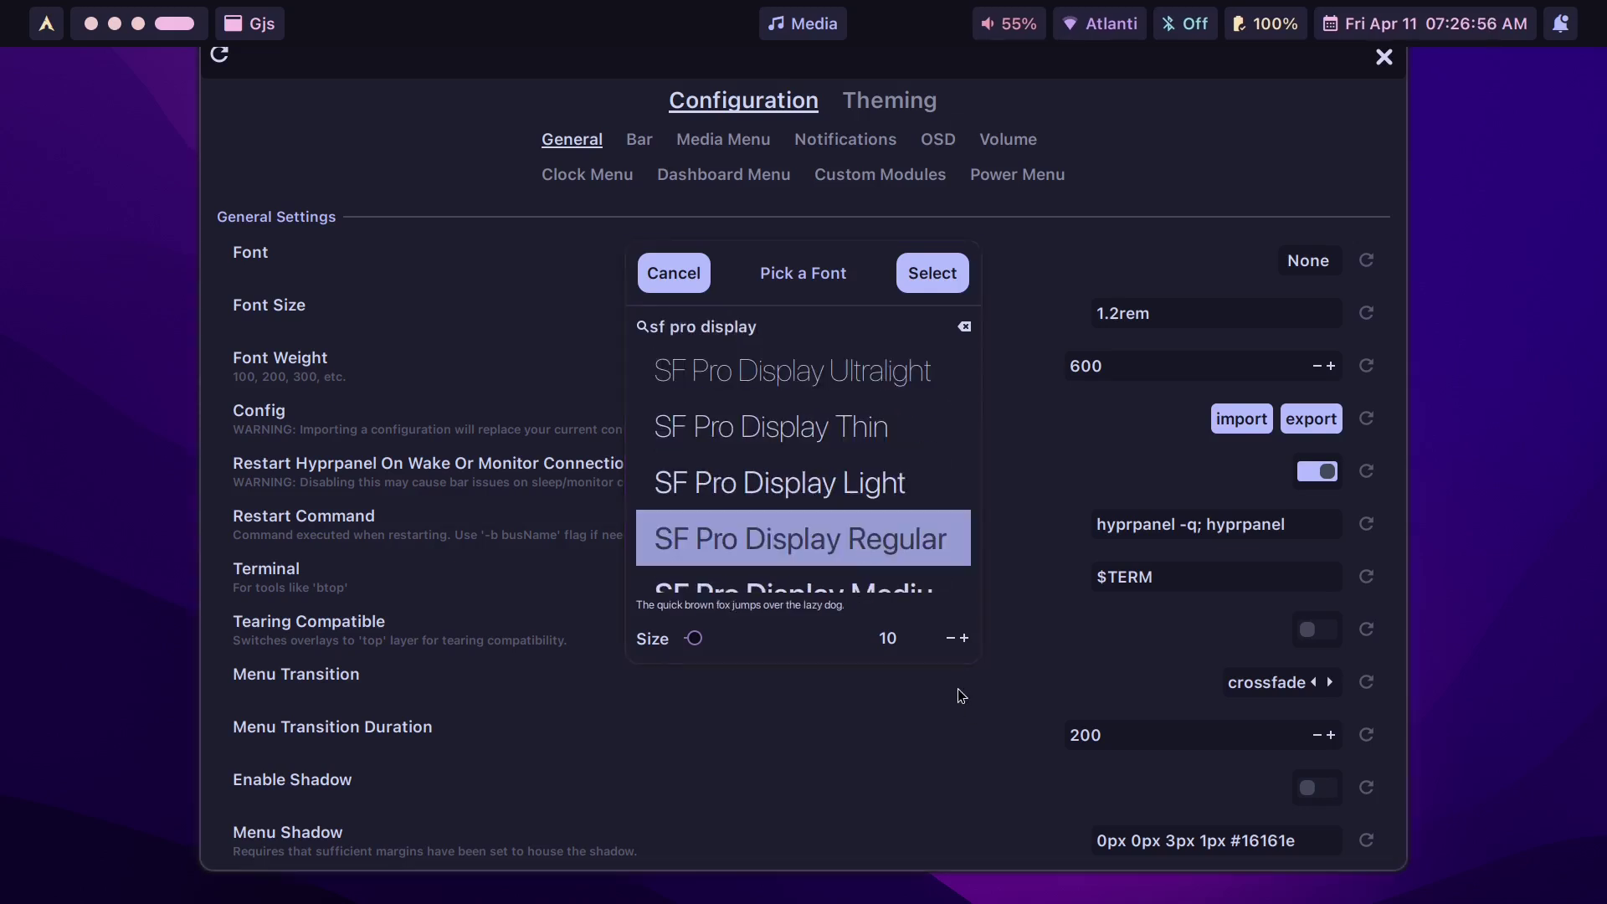
left_click(964, 639)
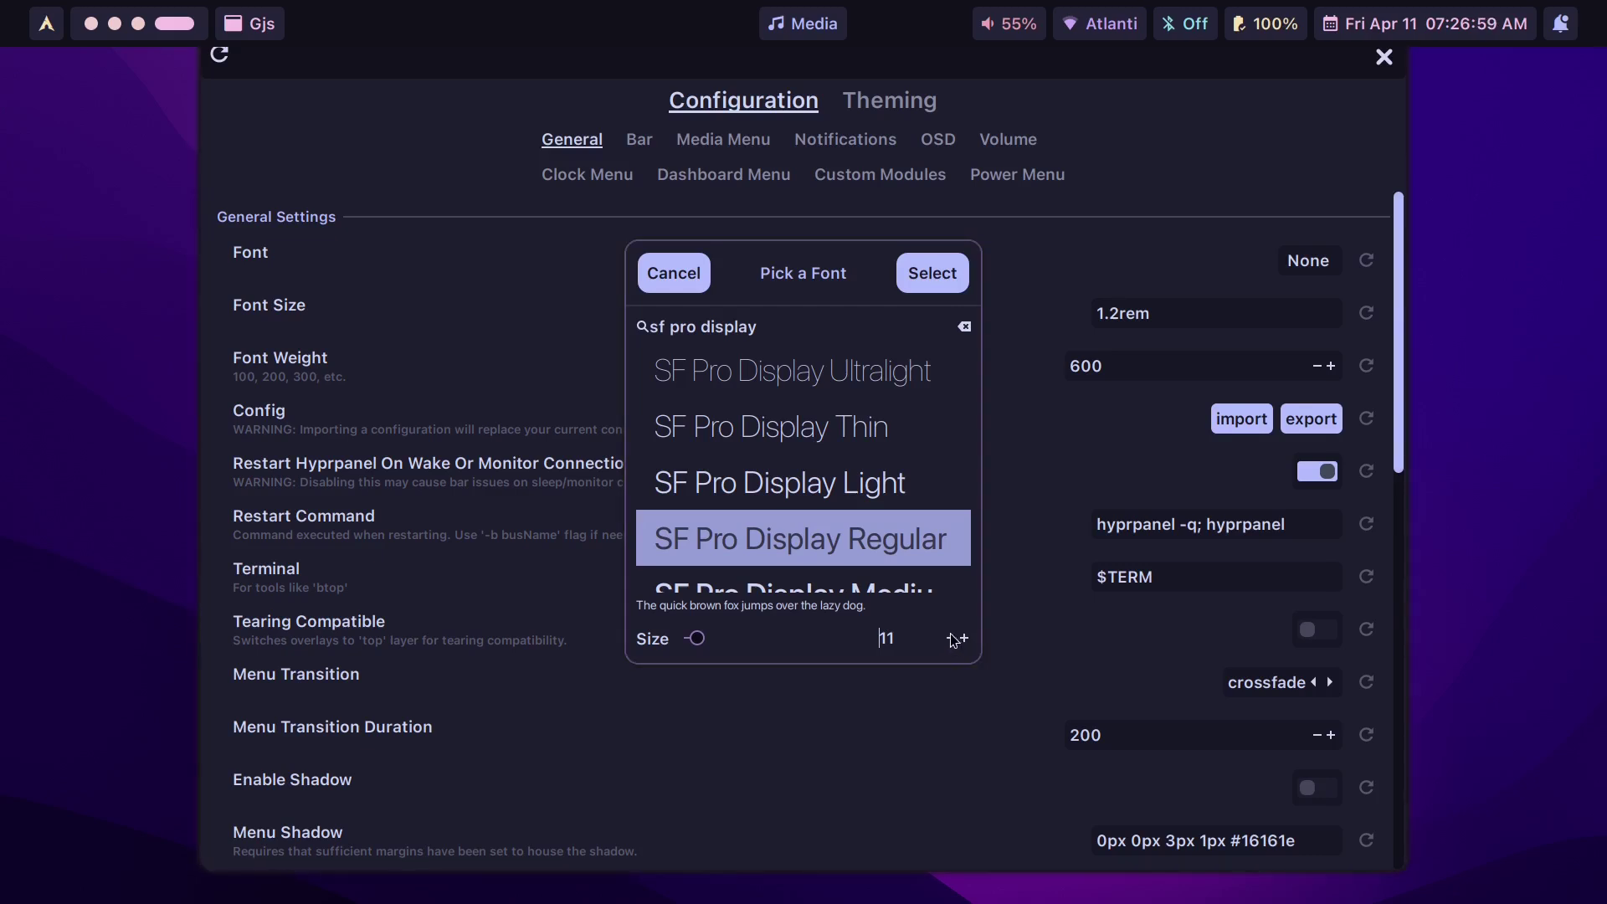
left_click(945, 272)
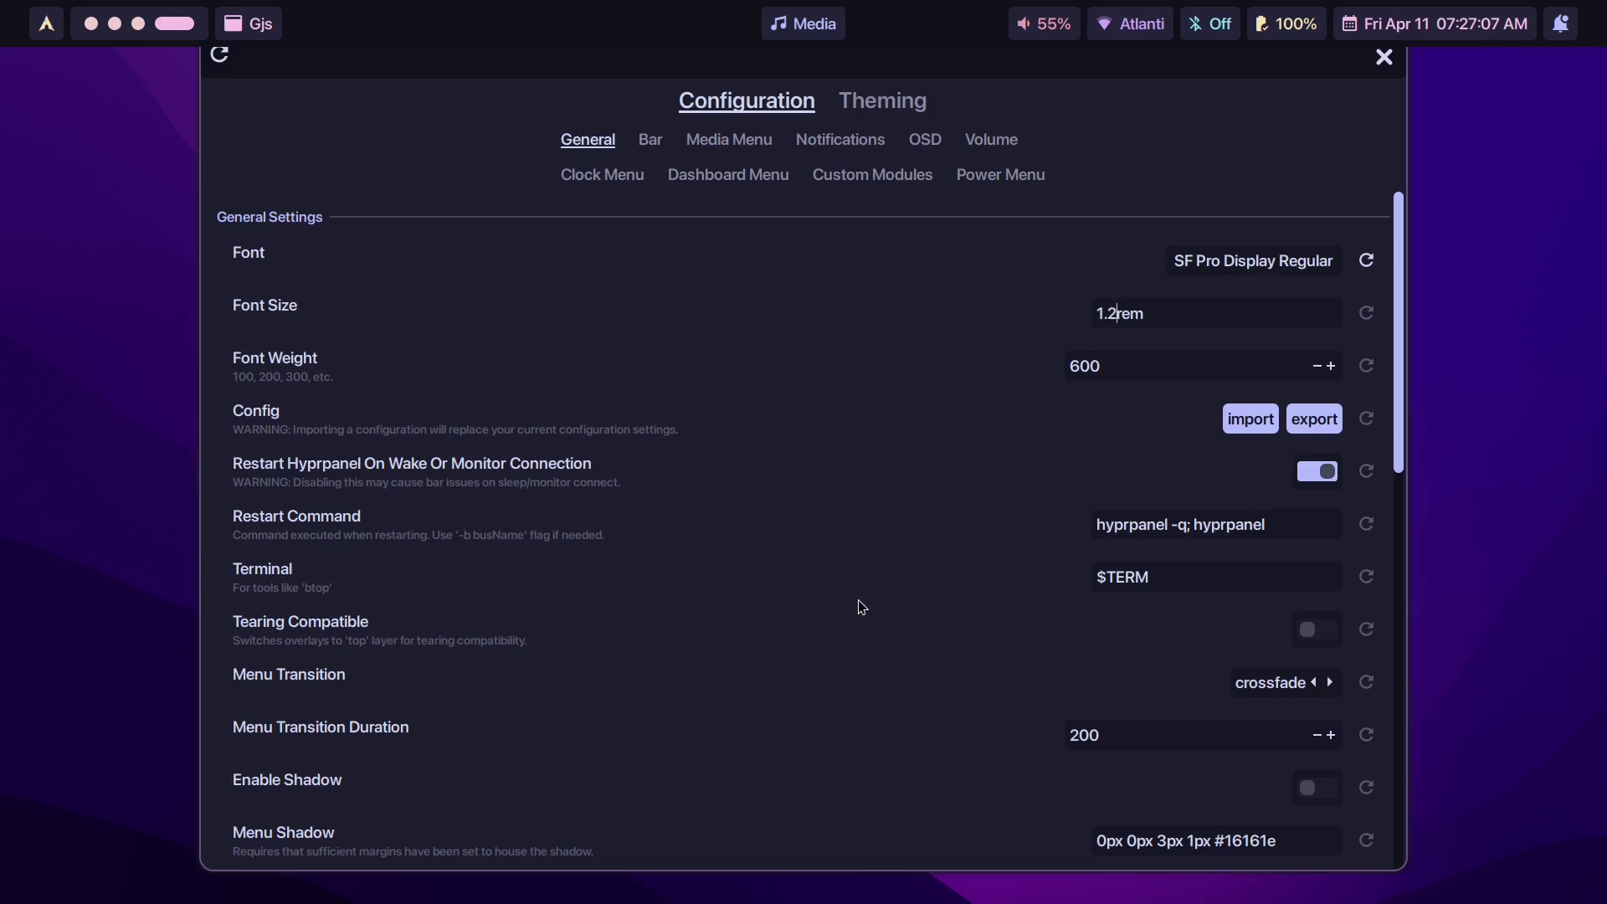
Step: Change Font Size from 1.2rem to 1.1rem, close settings and return to the Brave docs workspace
key("BackSpace")
key("BackSpace")
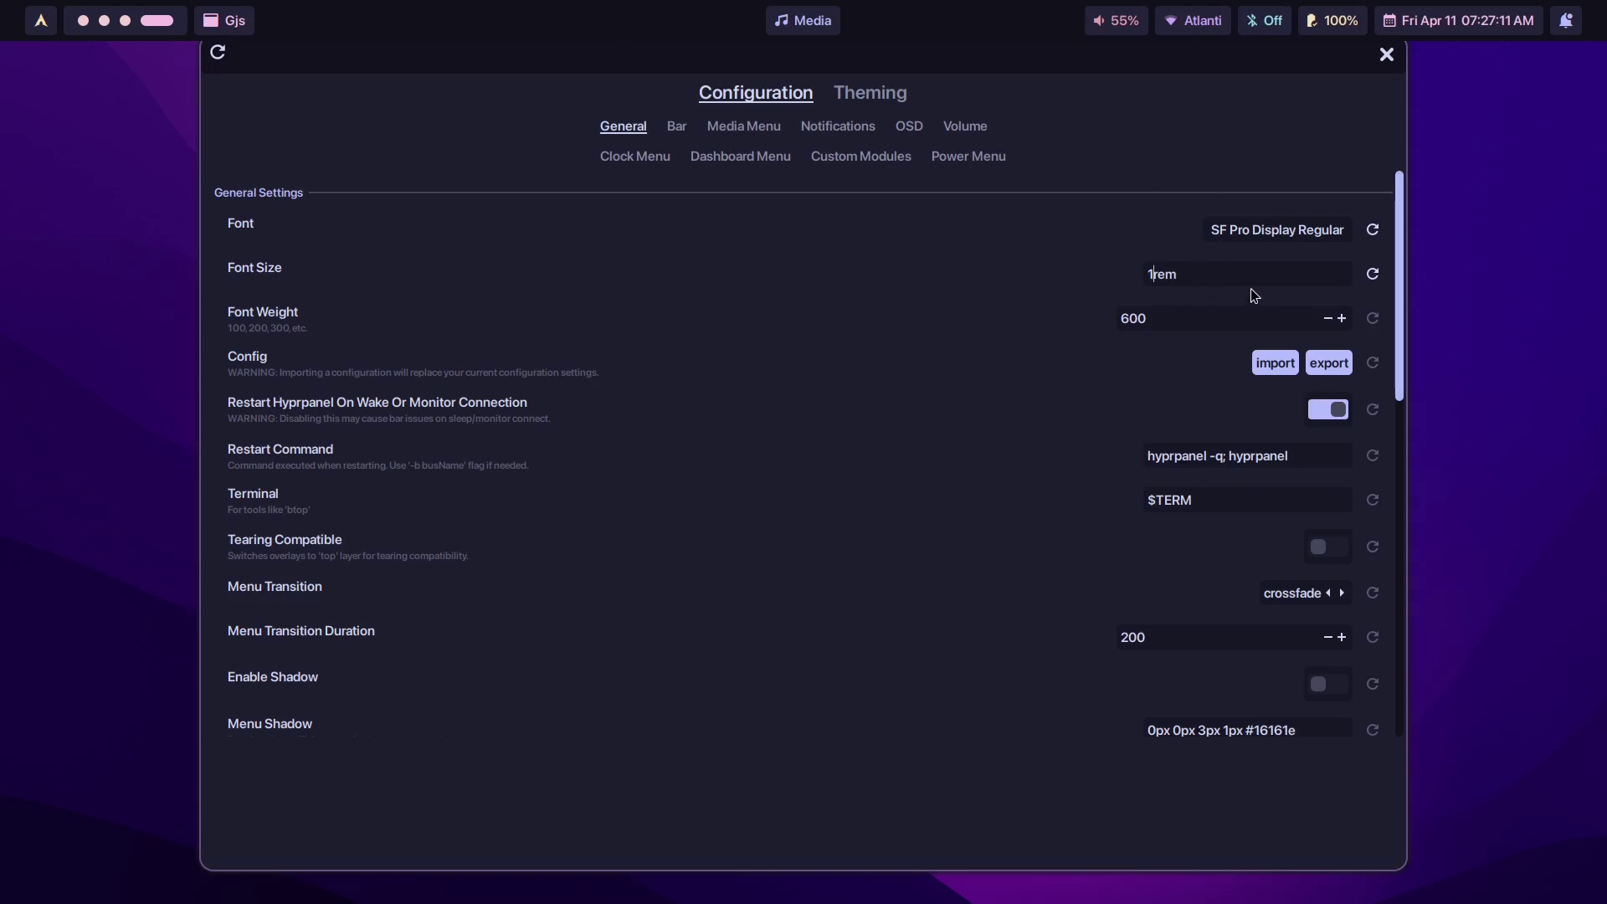
type(".1")
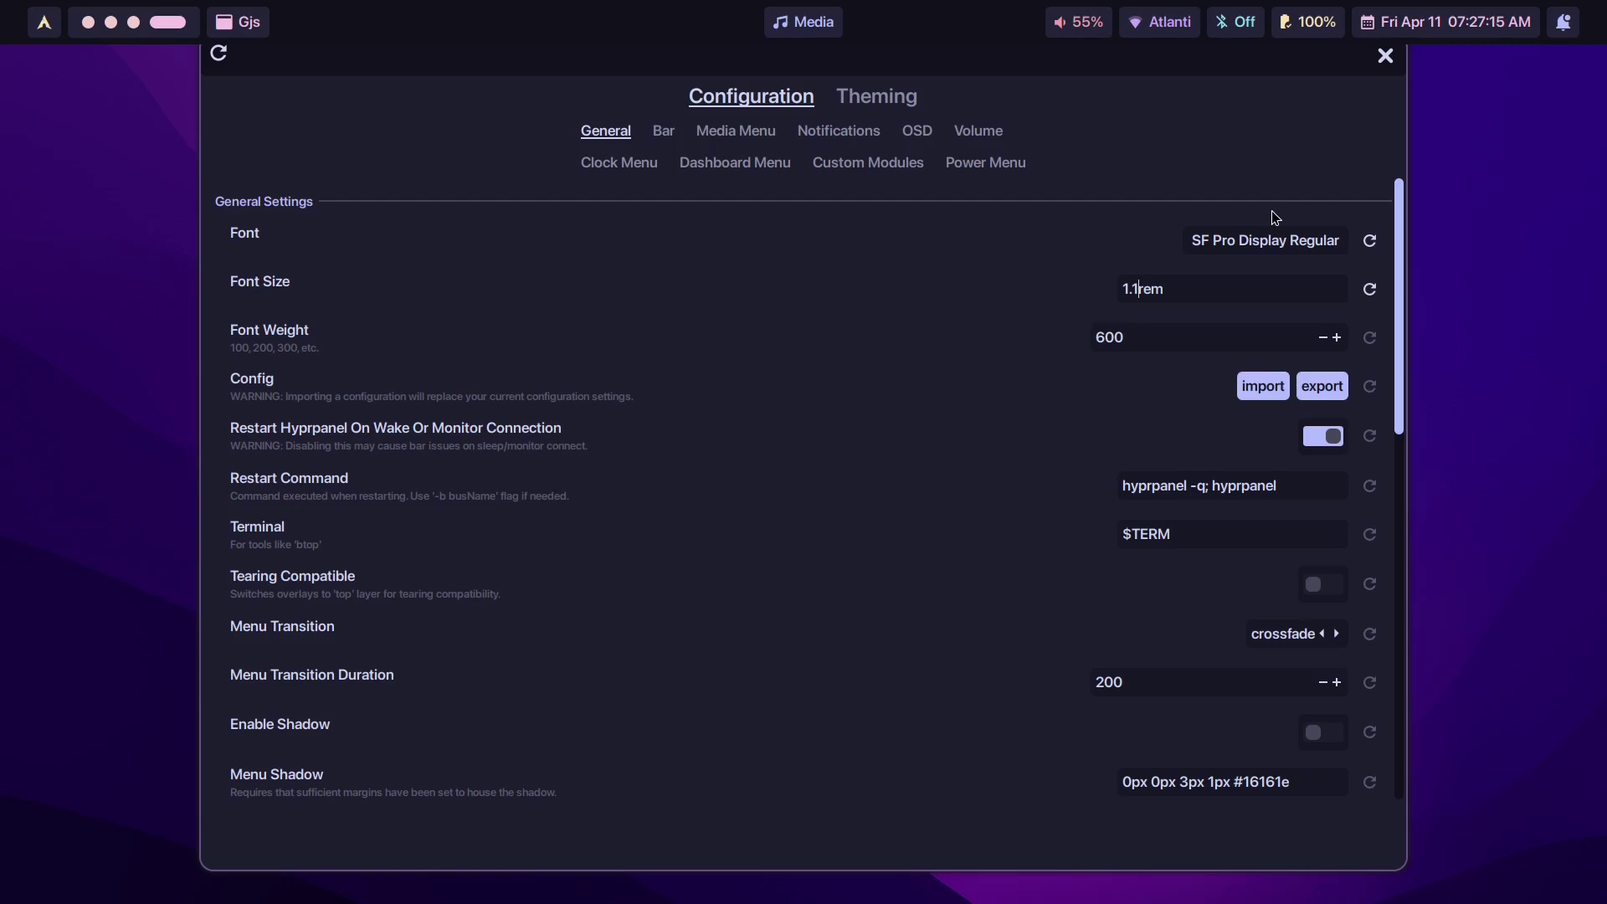
key("Escape")
key("super+2")
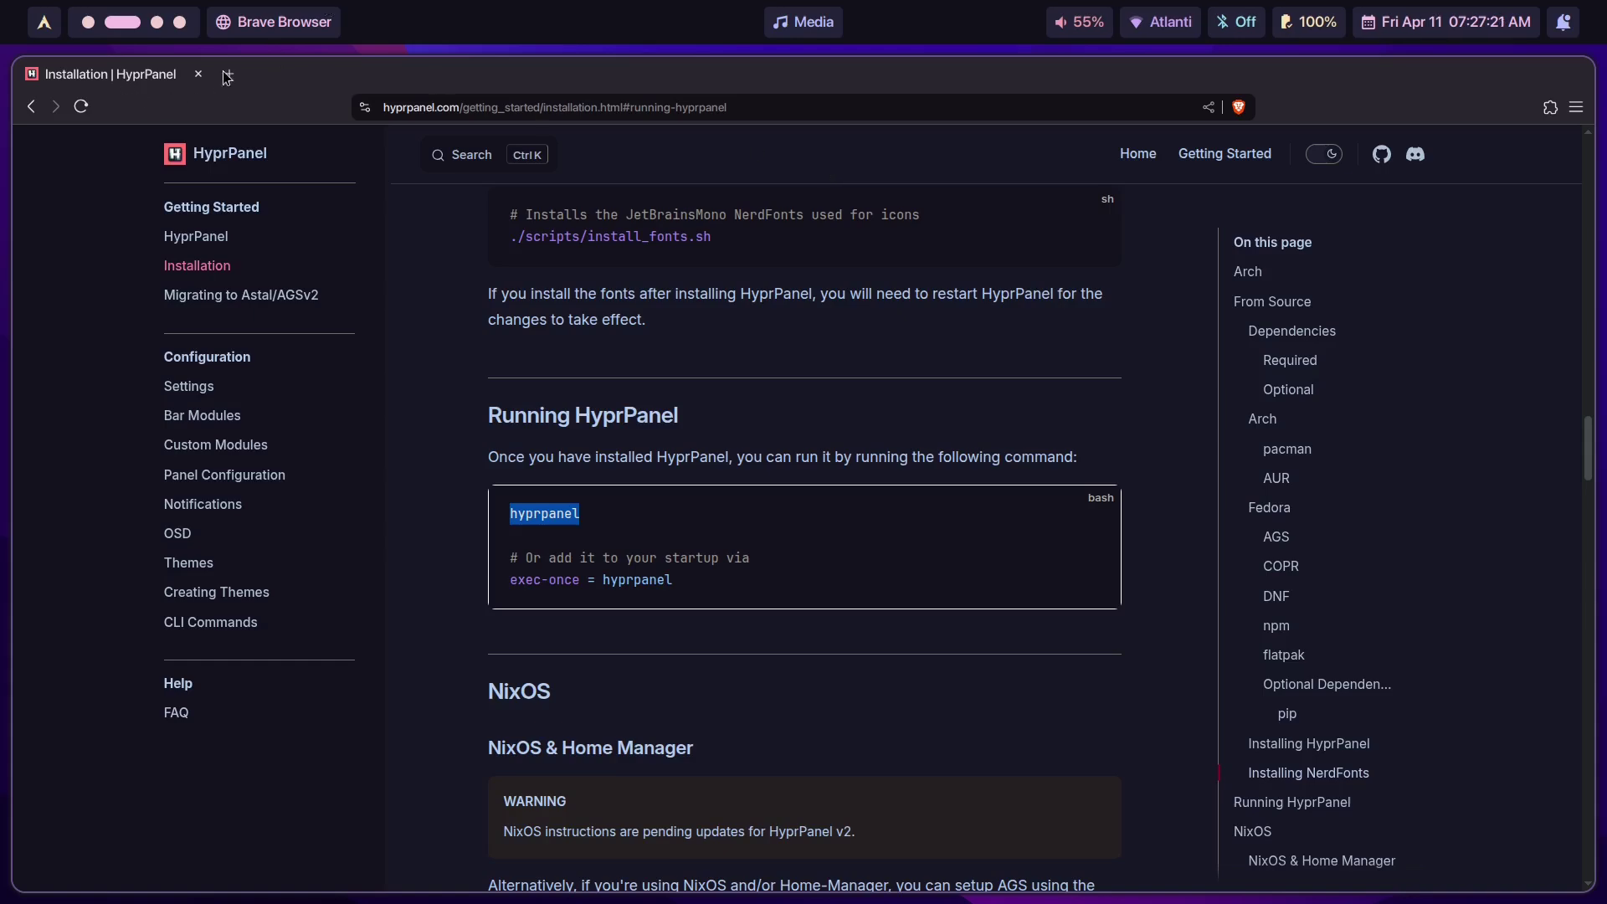
Step: Move to empty workspace 4 and reopen HyprPanel settings on the General page
key("super+4")
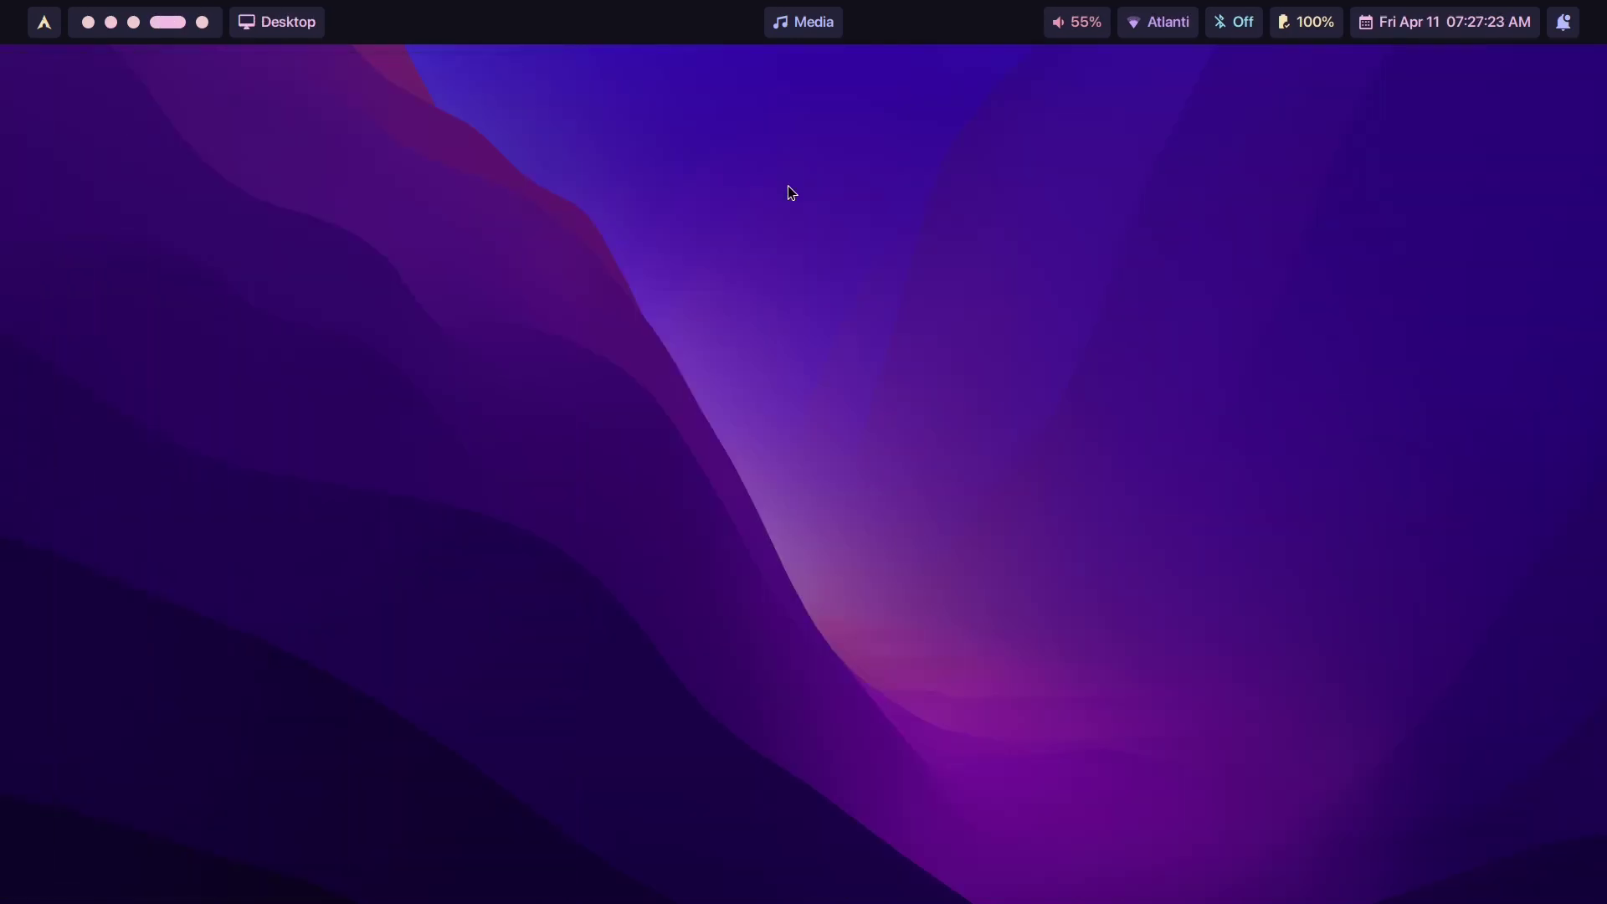
key("super+s")
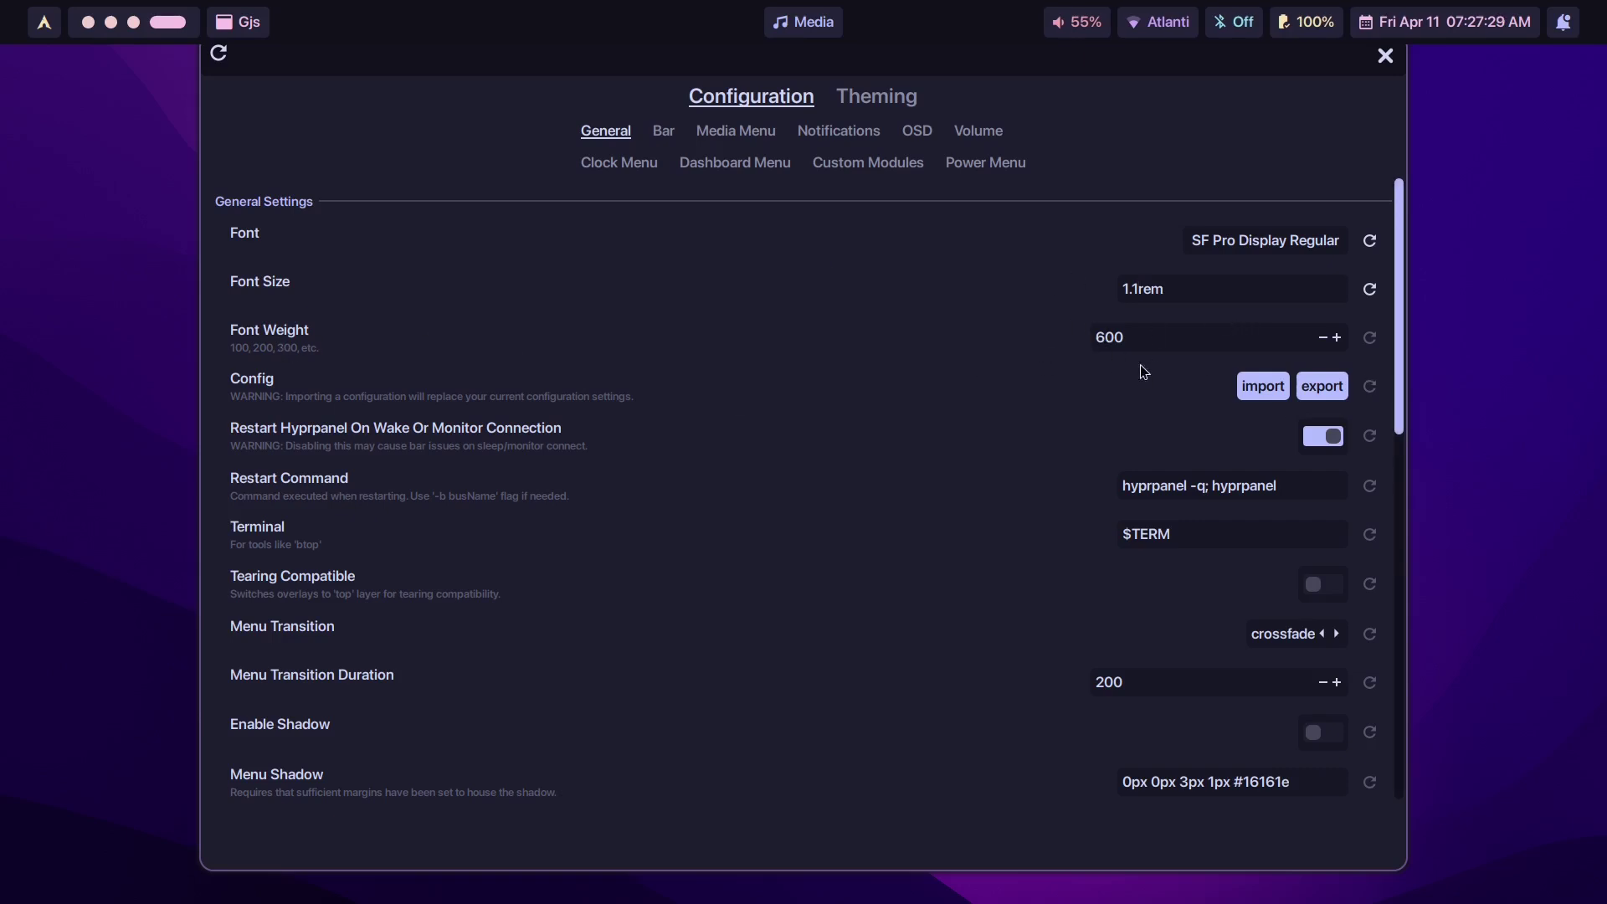
Step: Change the General Font Weight value from 600 to 700
key("BackSpace")
type("7")
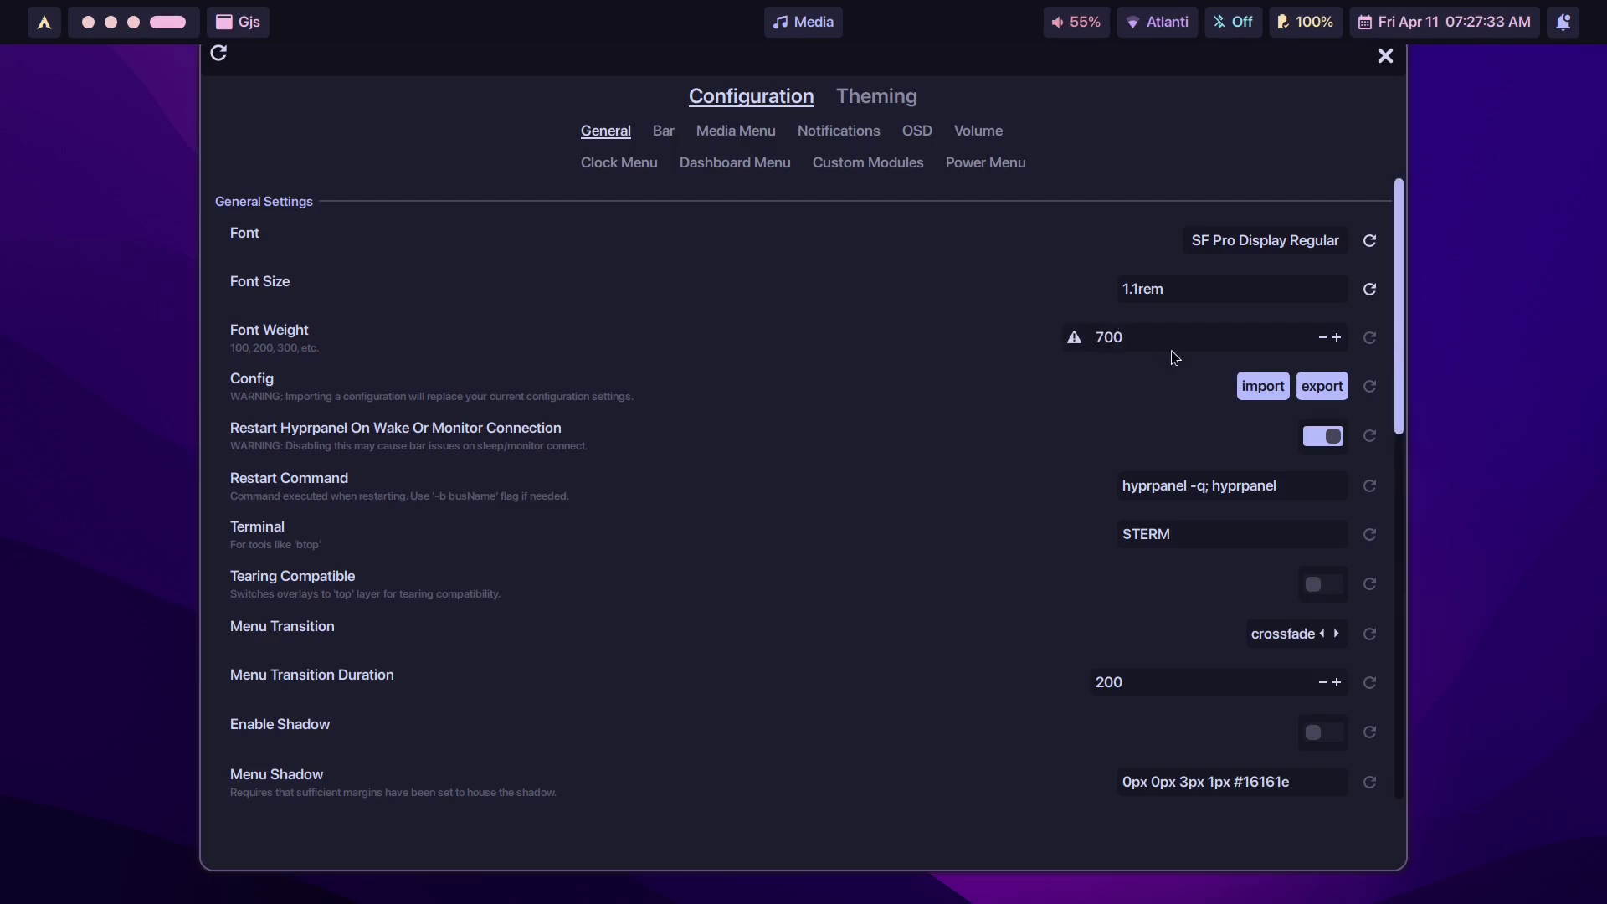
key("Return")
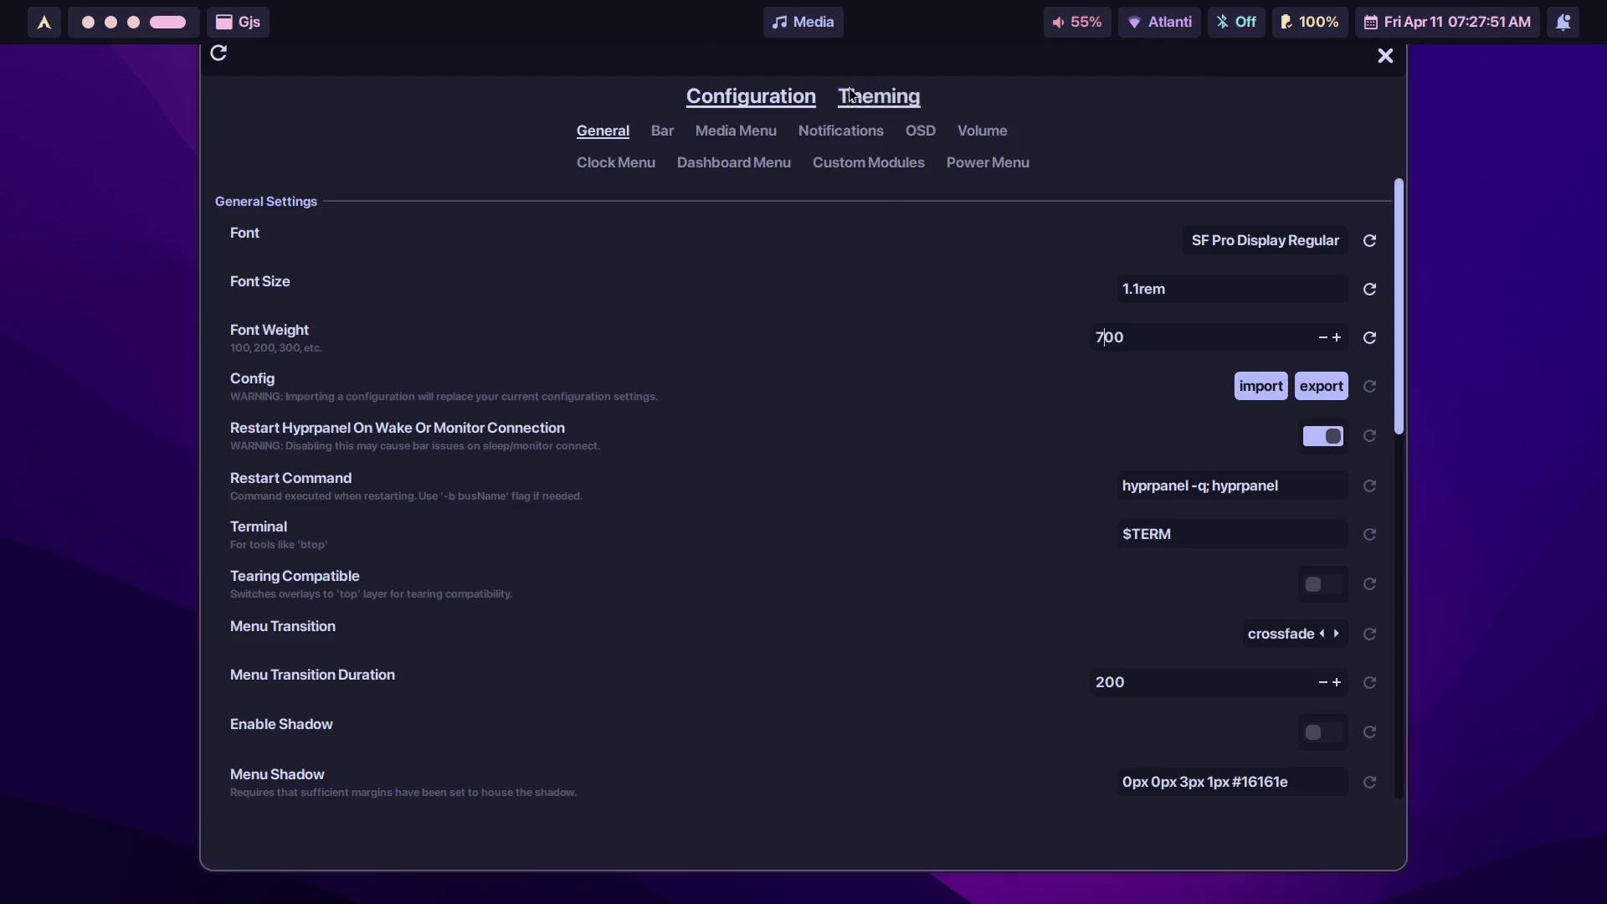
Step: Switch off Truncate Network Name in the Bar tab's Network section, then return to General
left_click(662, 130)
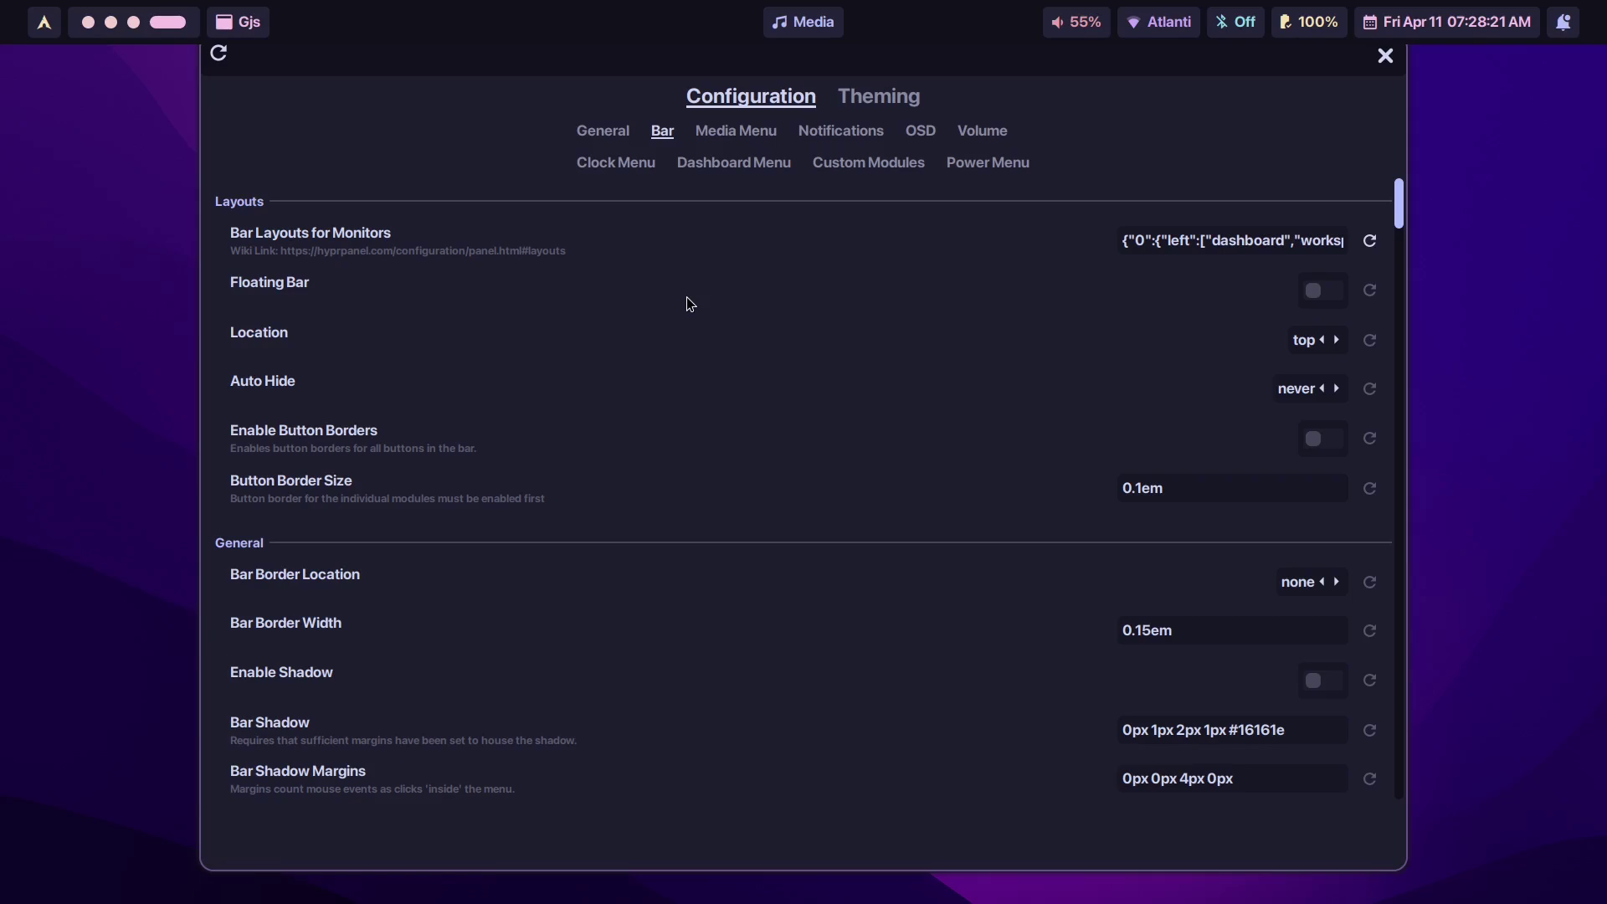
scroll(812, 487, "down", 10)
scroll(818, 496, "down", 15)
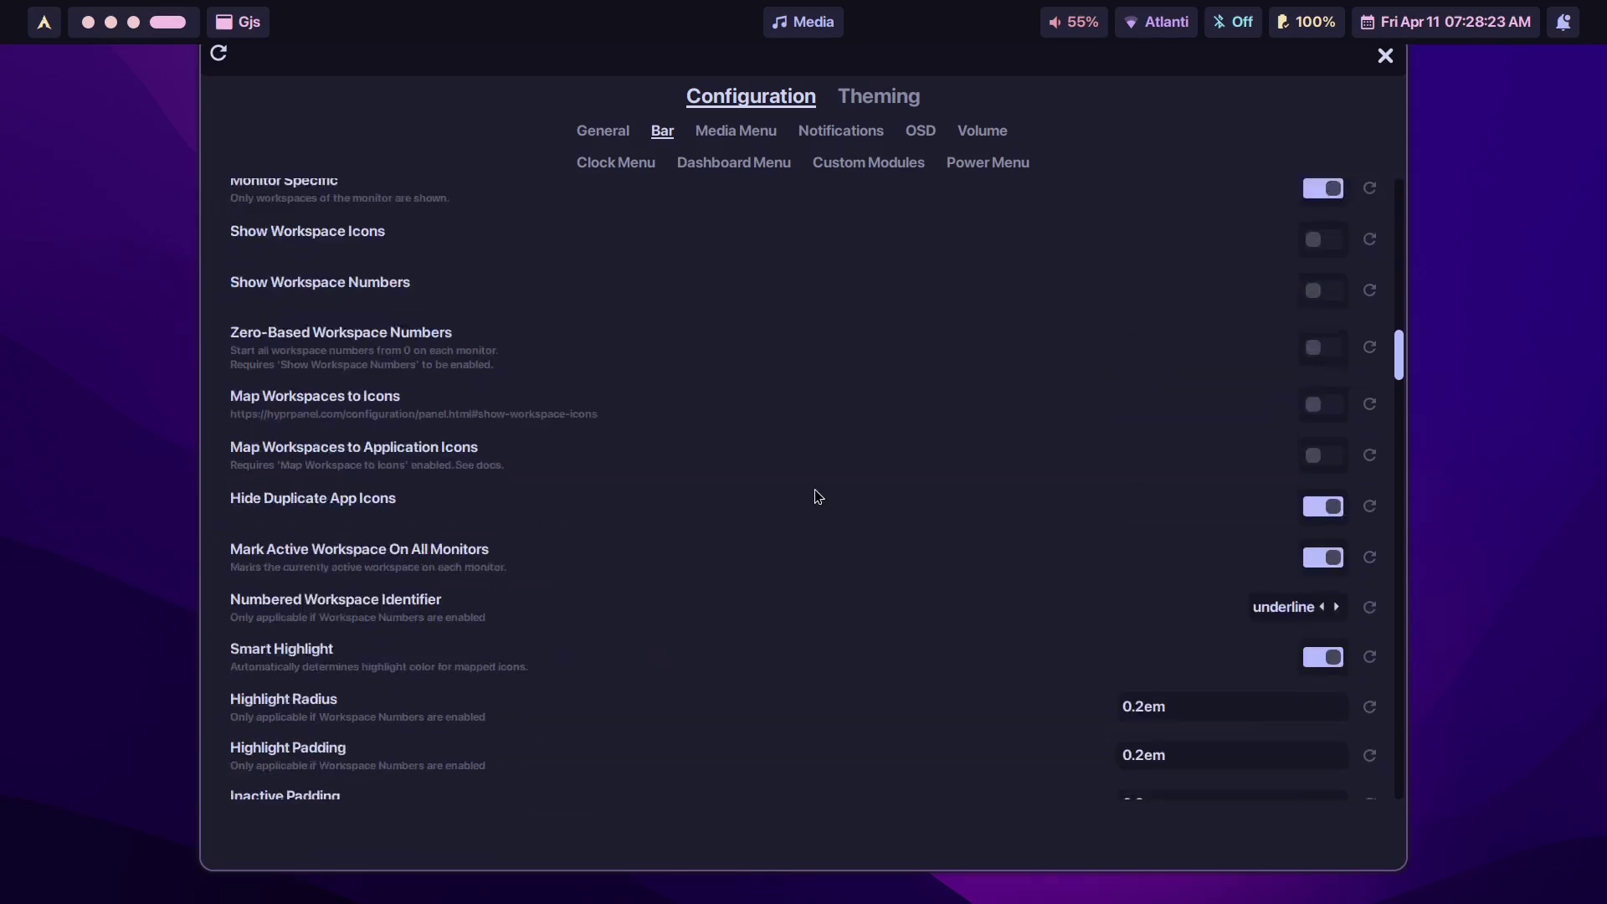
scroll(818, 496, "down", 15)
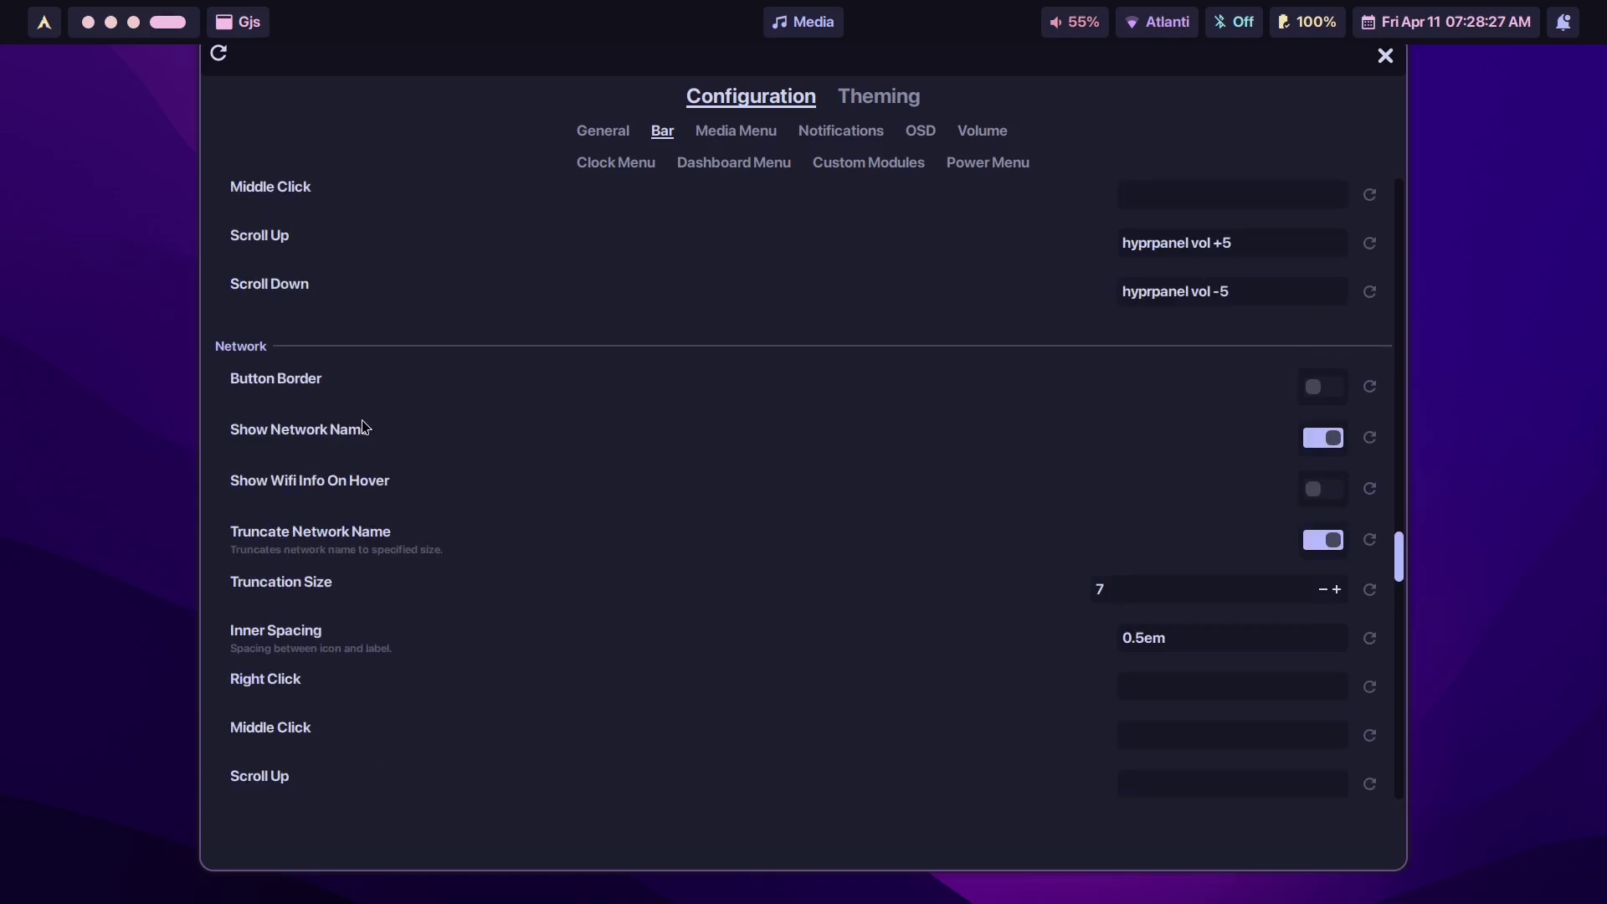
left_click(1337, 544)
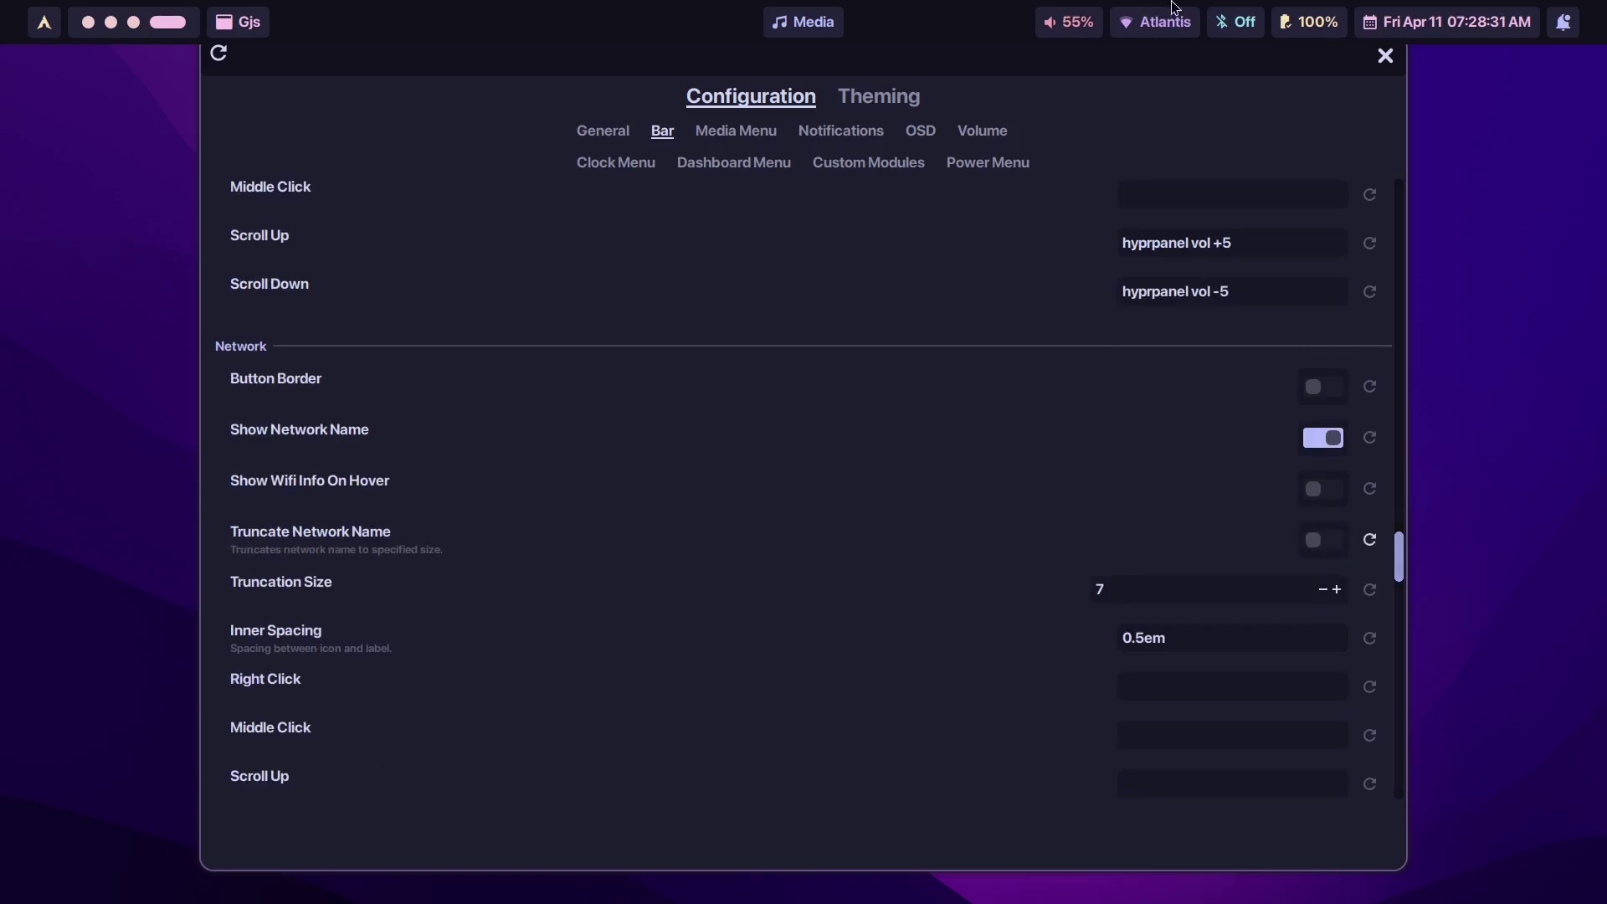
left_click(607, 141)
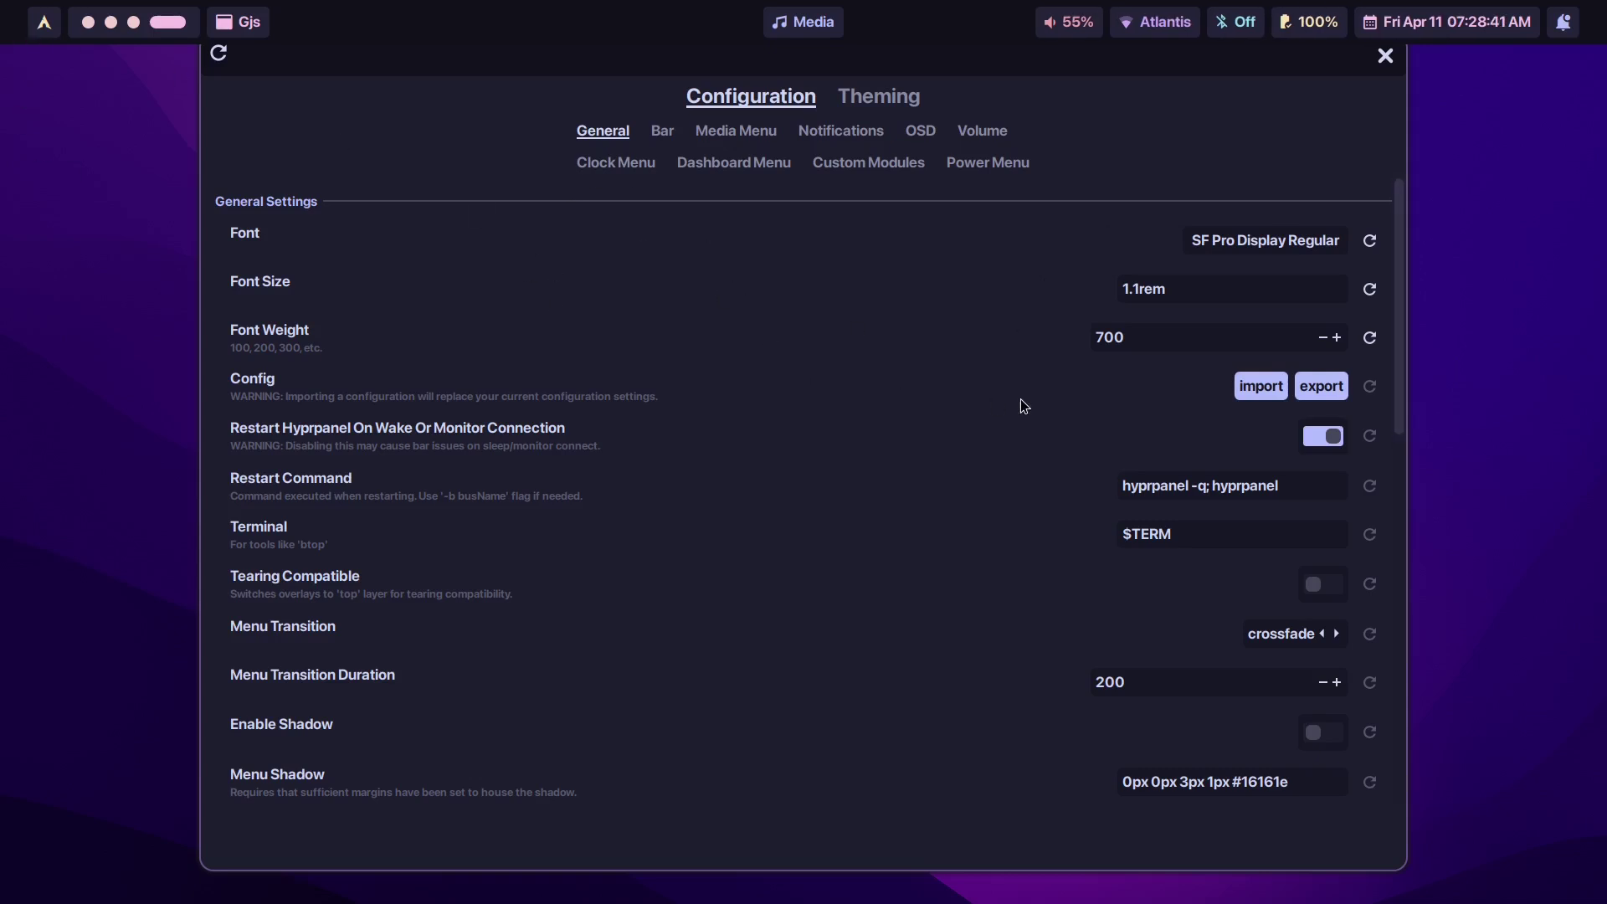
Step: Switch on Enable Shadow in General Settings, keeping the 0px 0px 3px 1px #16161e shadow
scroll(802, 619, "down", 2)
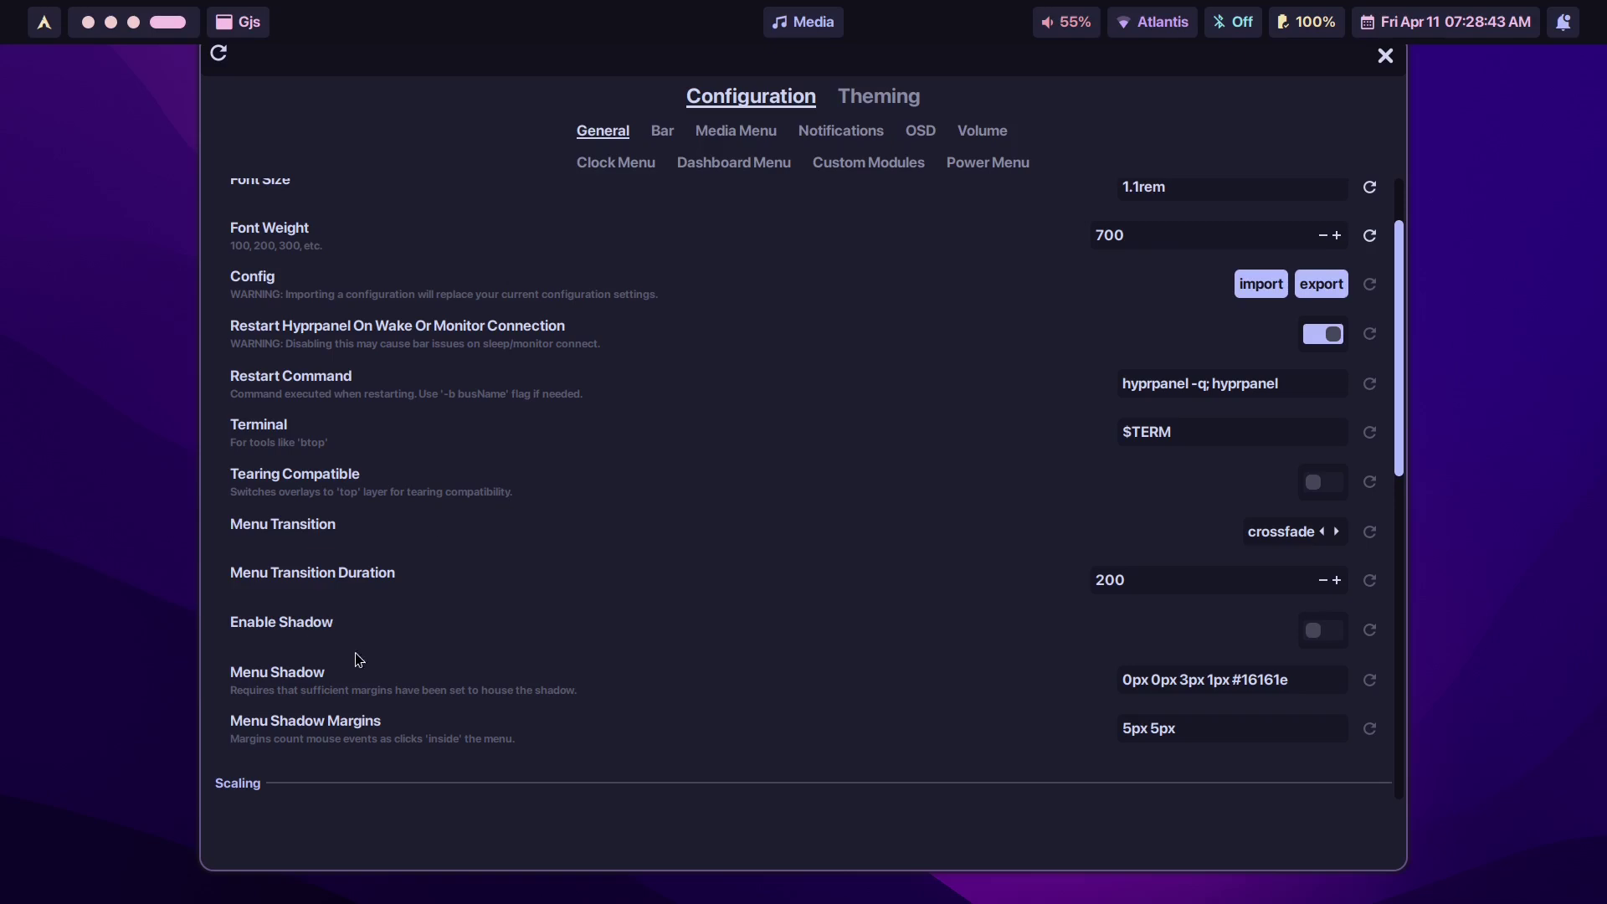
left_click(1318, 629)
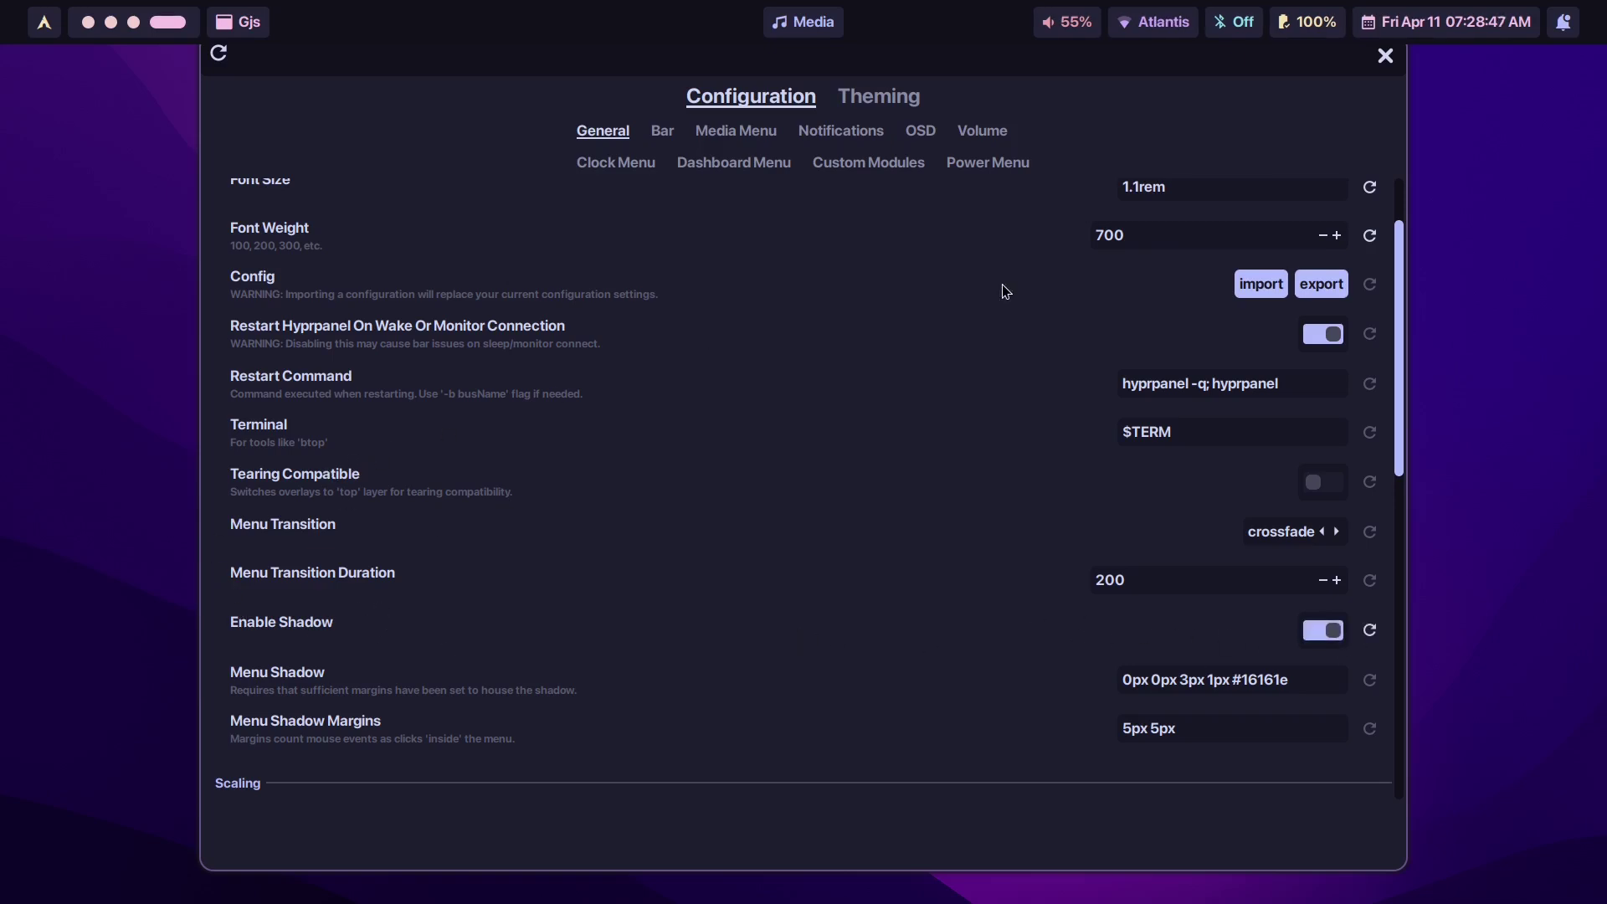
scroll(634, 409, "up", 2)
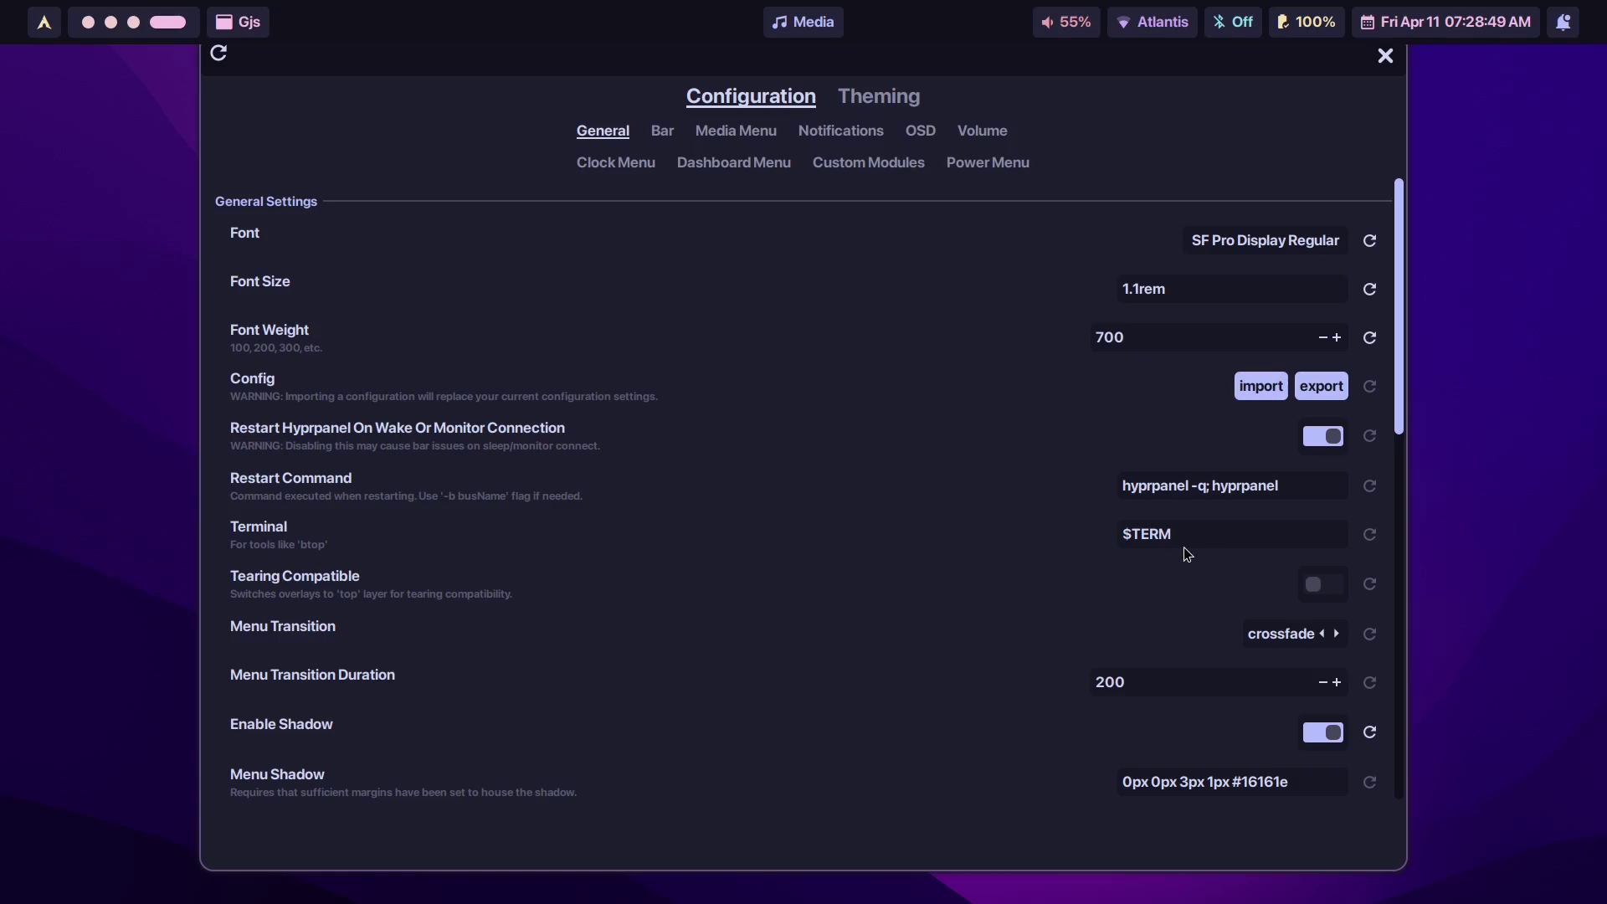
Step: In Bar Layouts, toggle Floating Bar on then off, leaving Enable Button Borders on
left_click(662, 130)
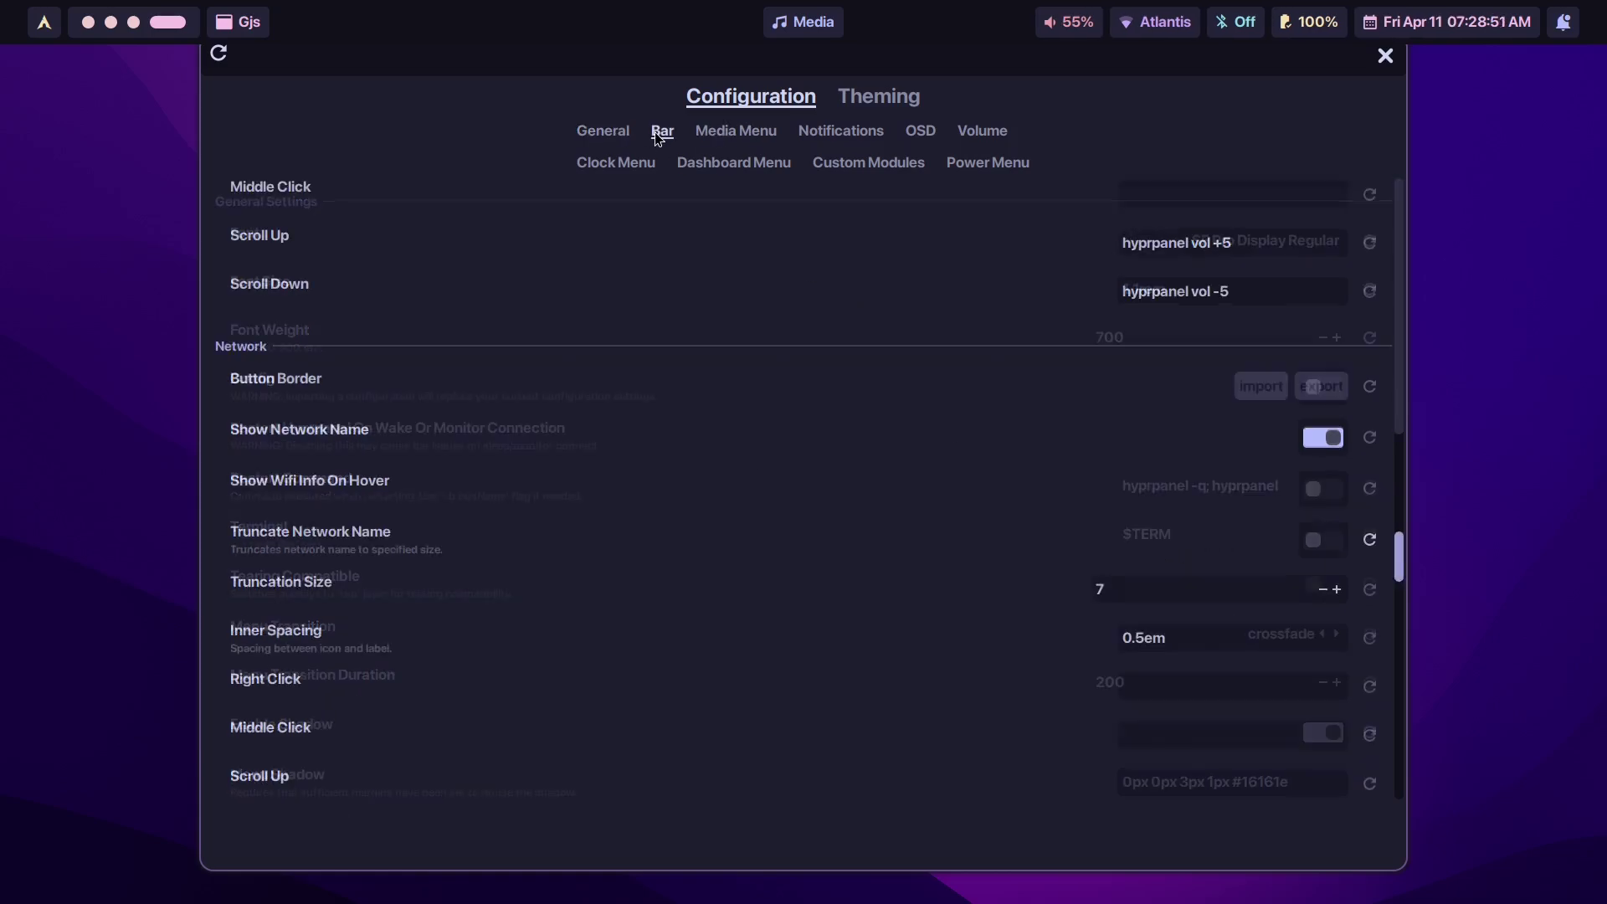
scroll(912, 468, "up", 10)
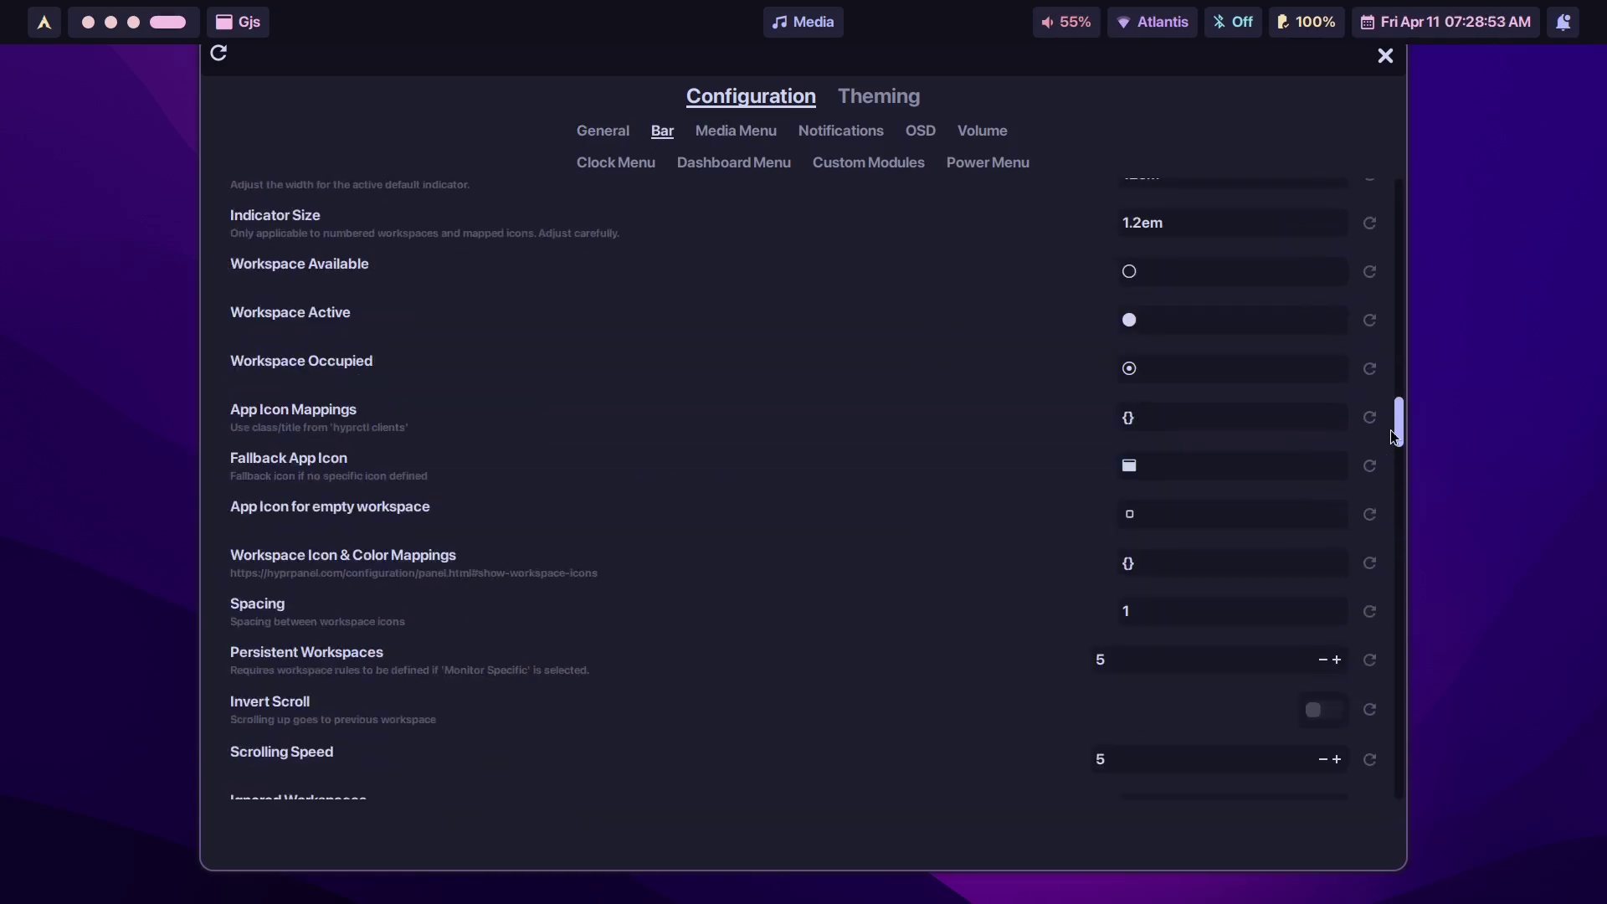
left_click_drag(1399, 432, 1388, 158)
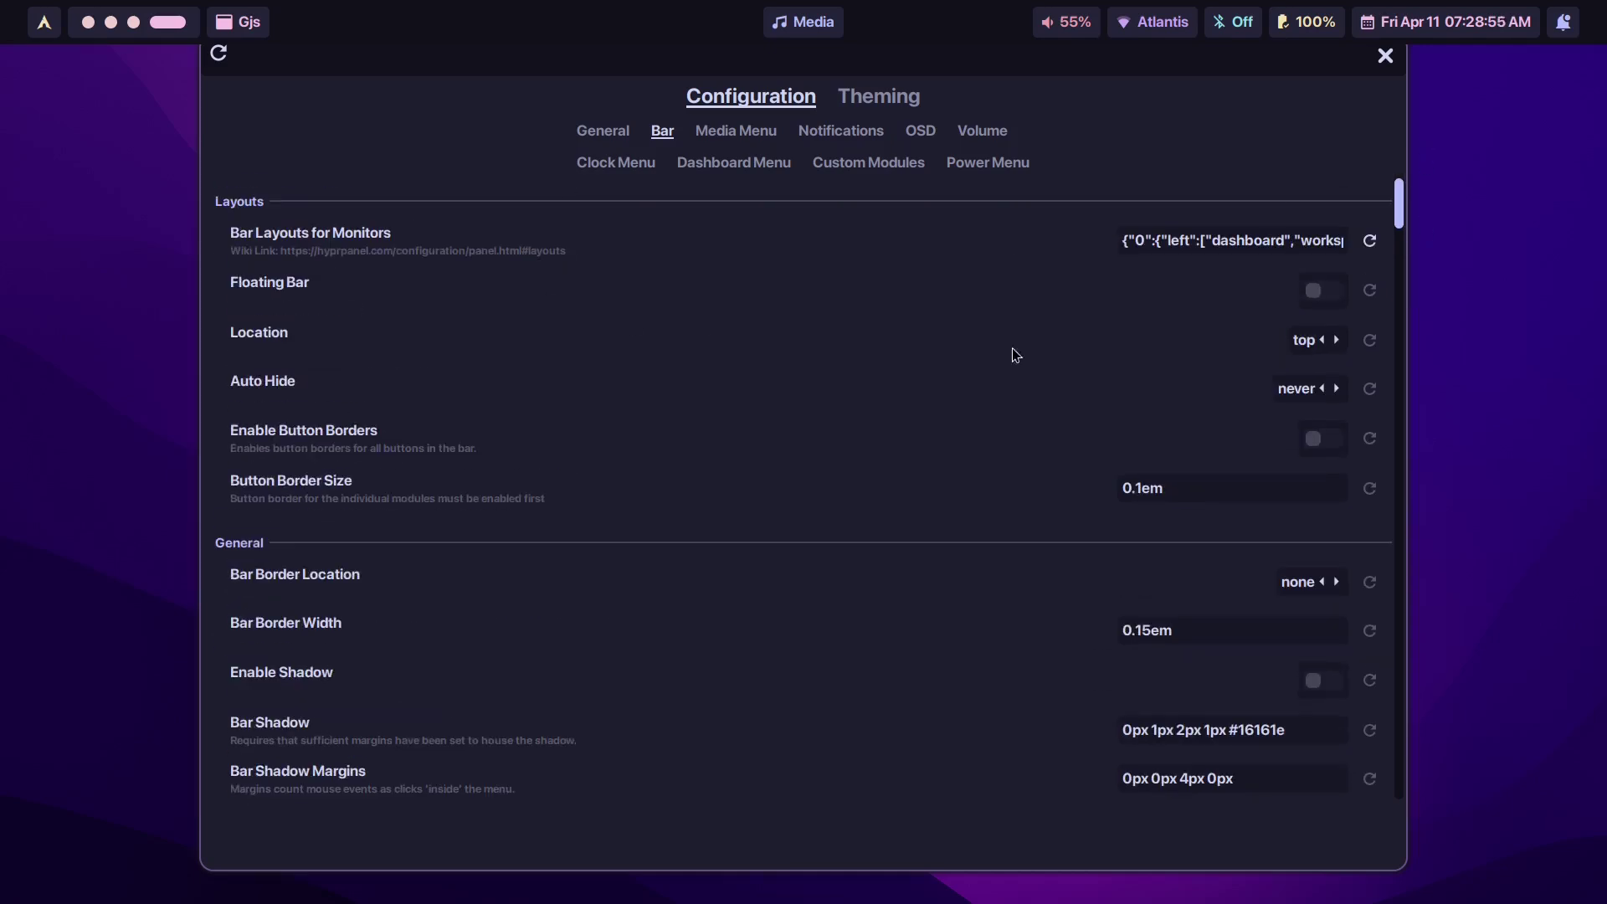
left_click(1318, 290)
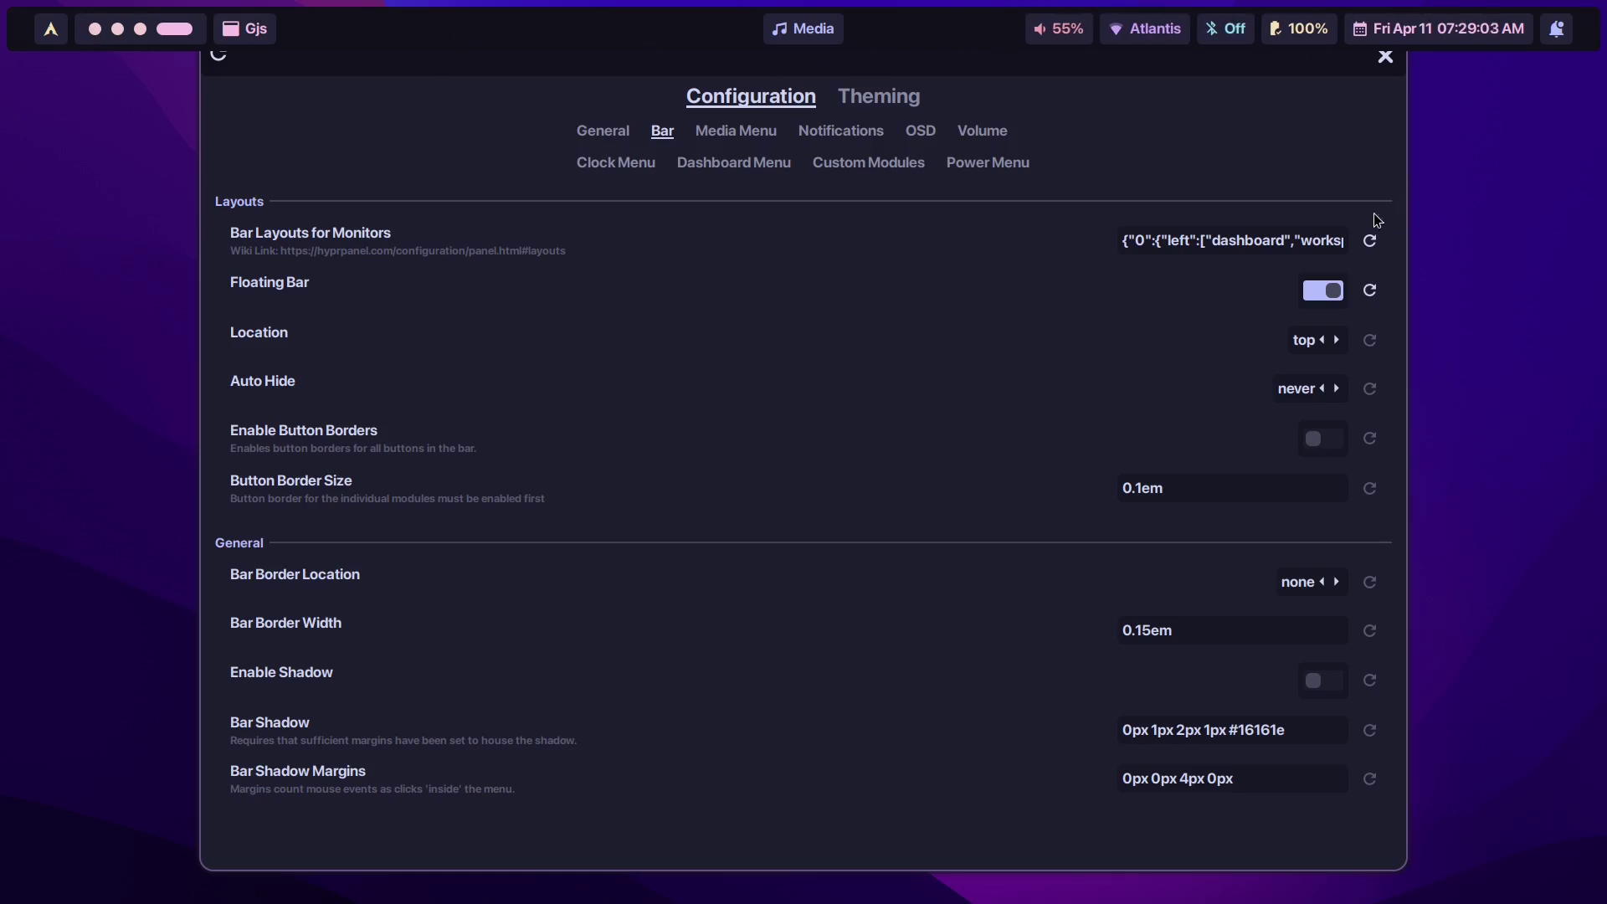
left_click(1339, 297)
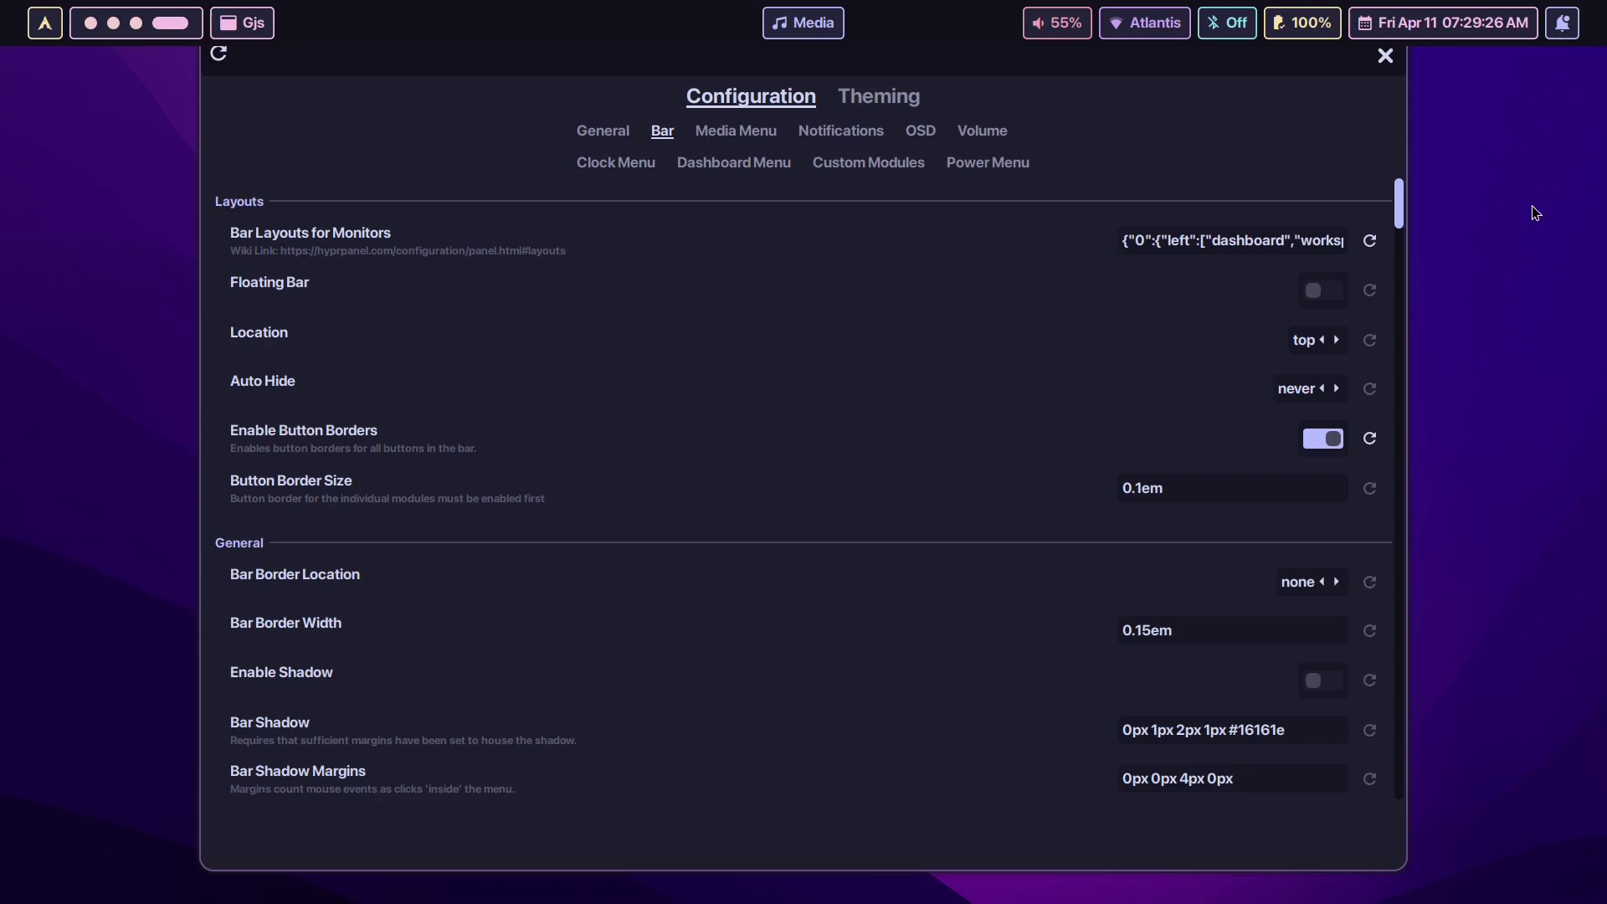
left_click(1324, 439)
scroll(689, 491, "down", 5)
scroll(575, 457, "up", 1)
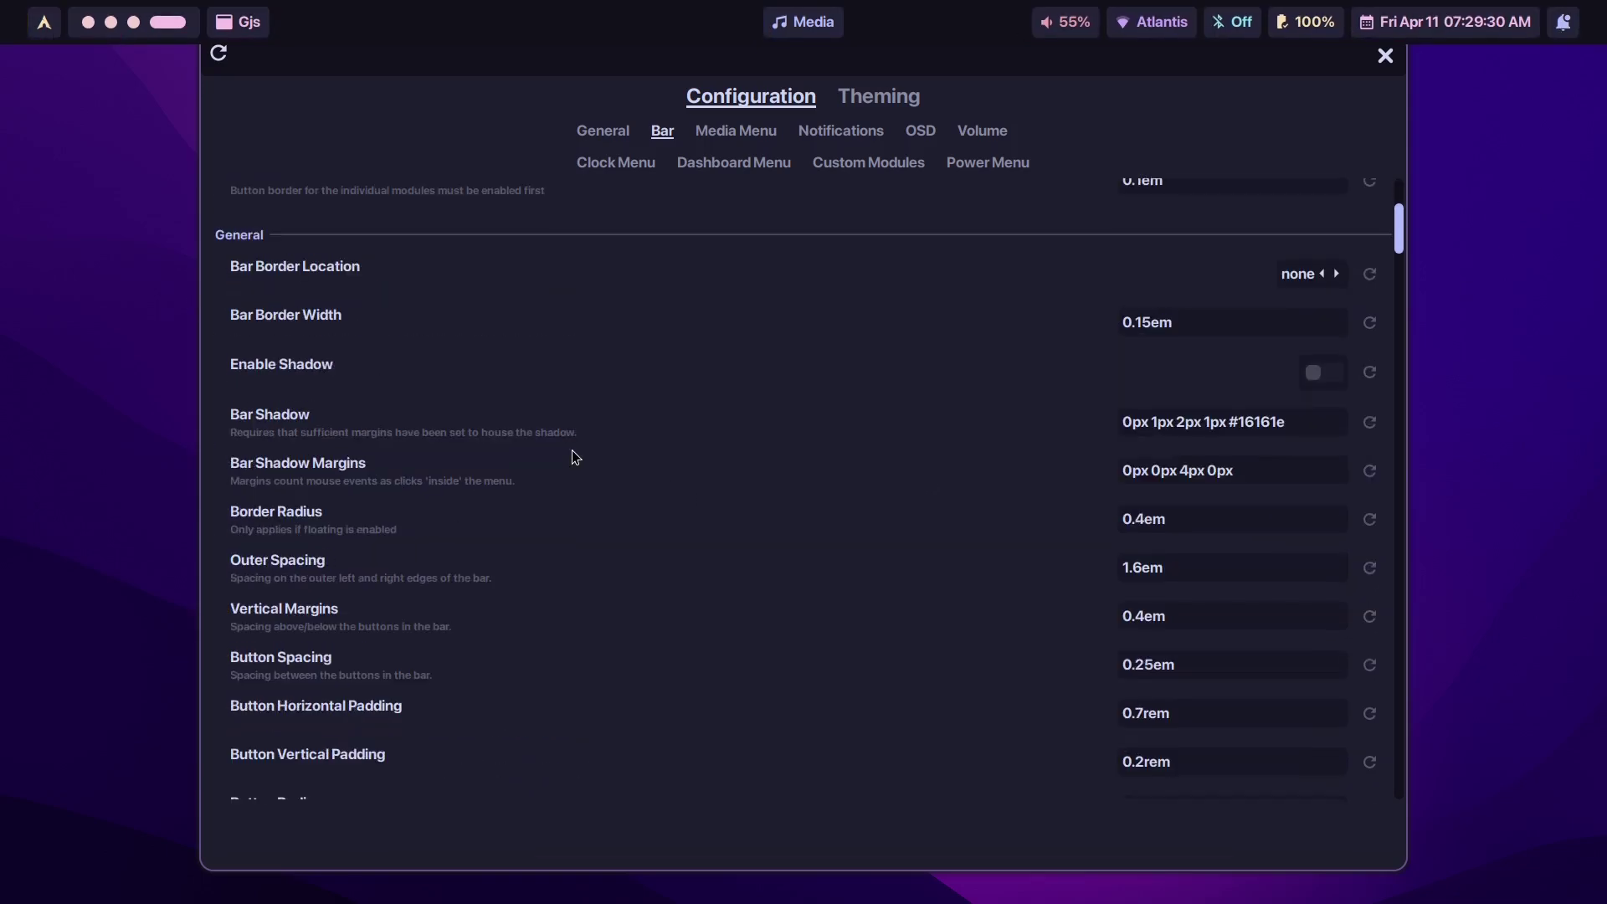
scroll(575, 457, "down", 2)
scroll(549, 452, "up", 2)
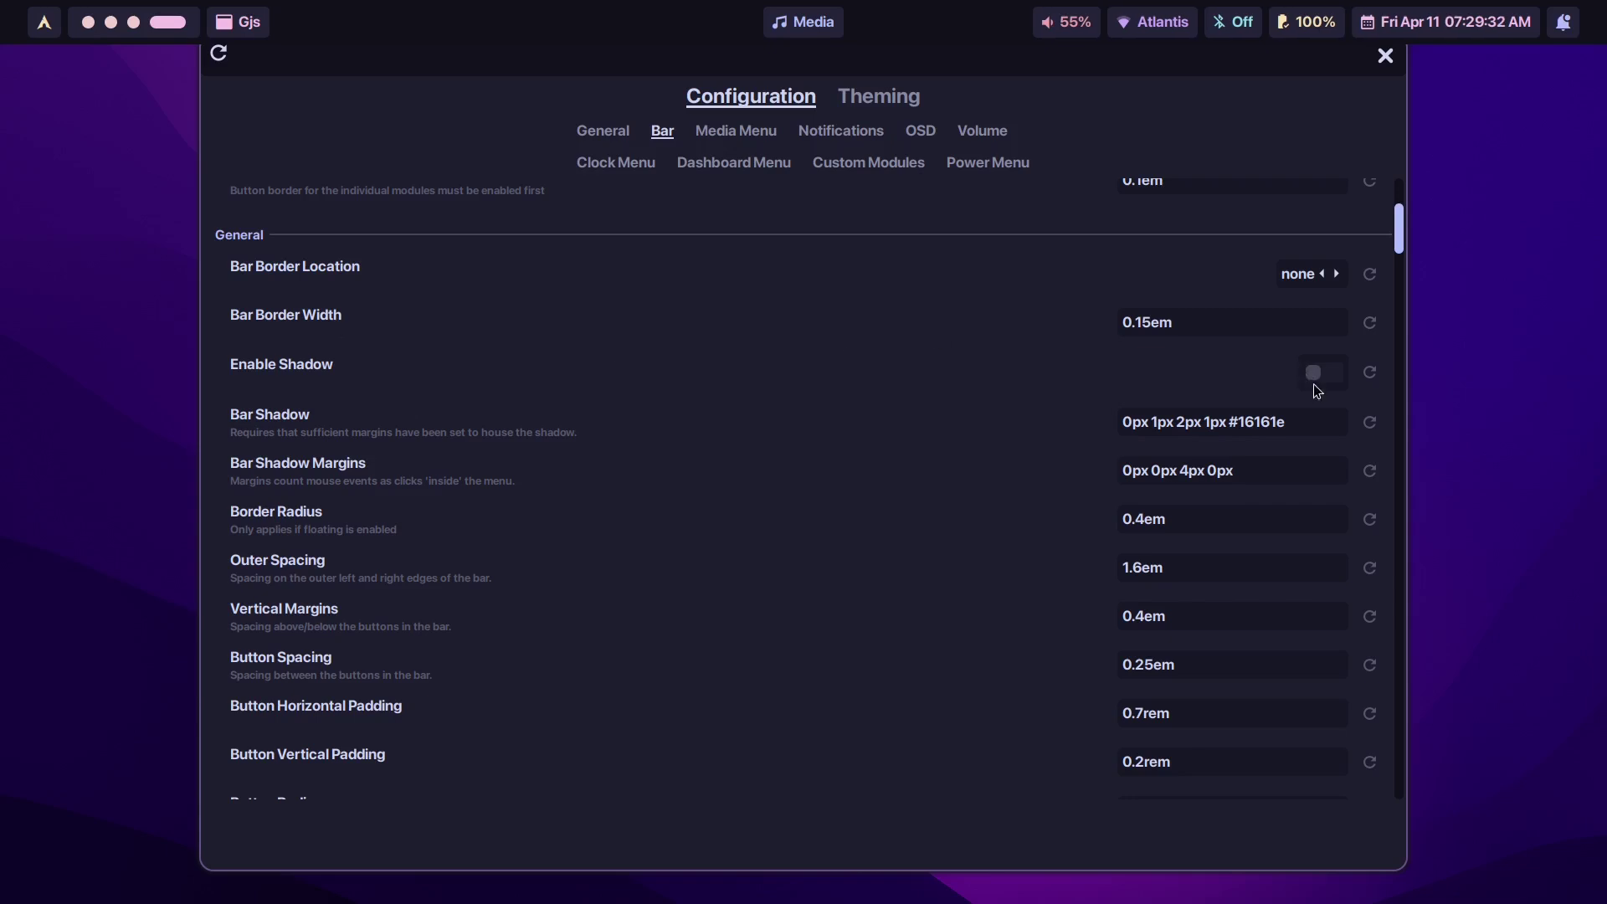
left_click(1331, 373)
left_click(1339, 378)
scroll(442, 467, "down", 2)
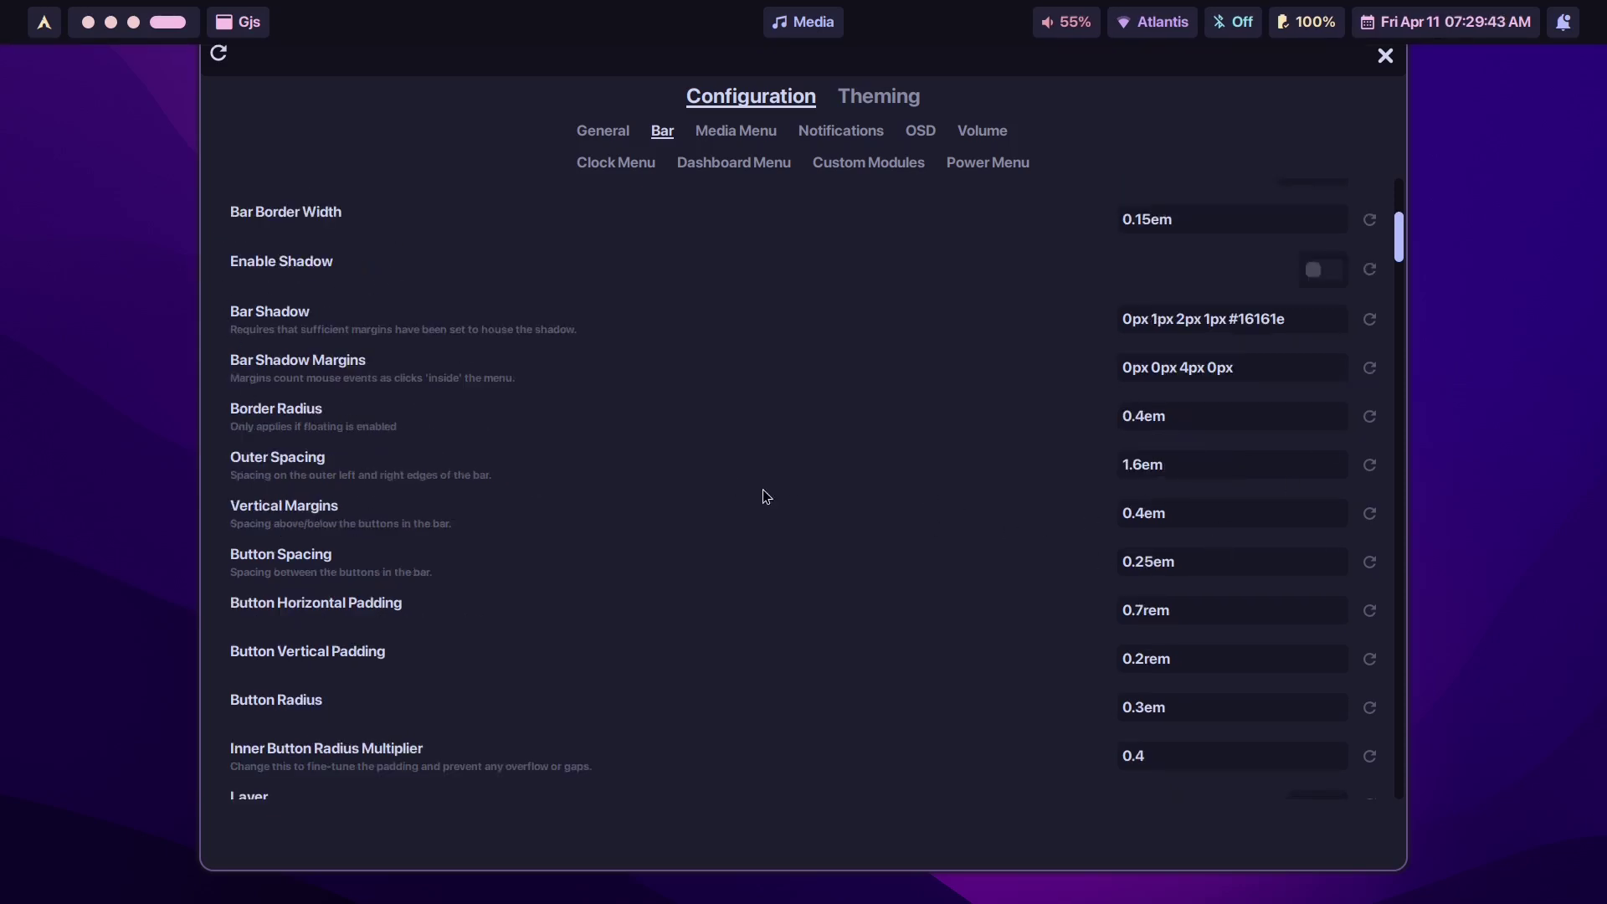
scroll(763, 490, "down", 6)
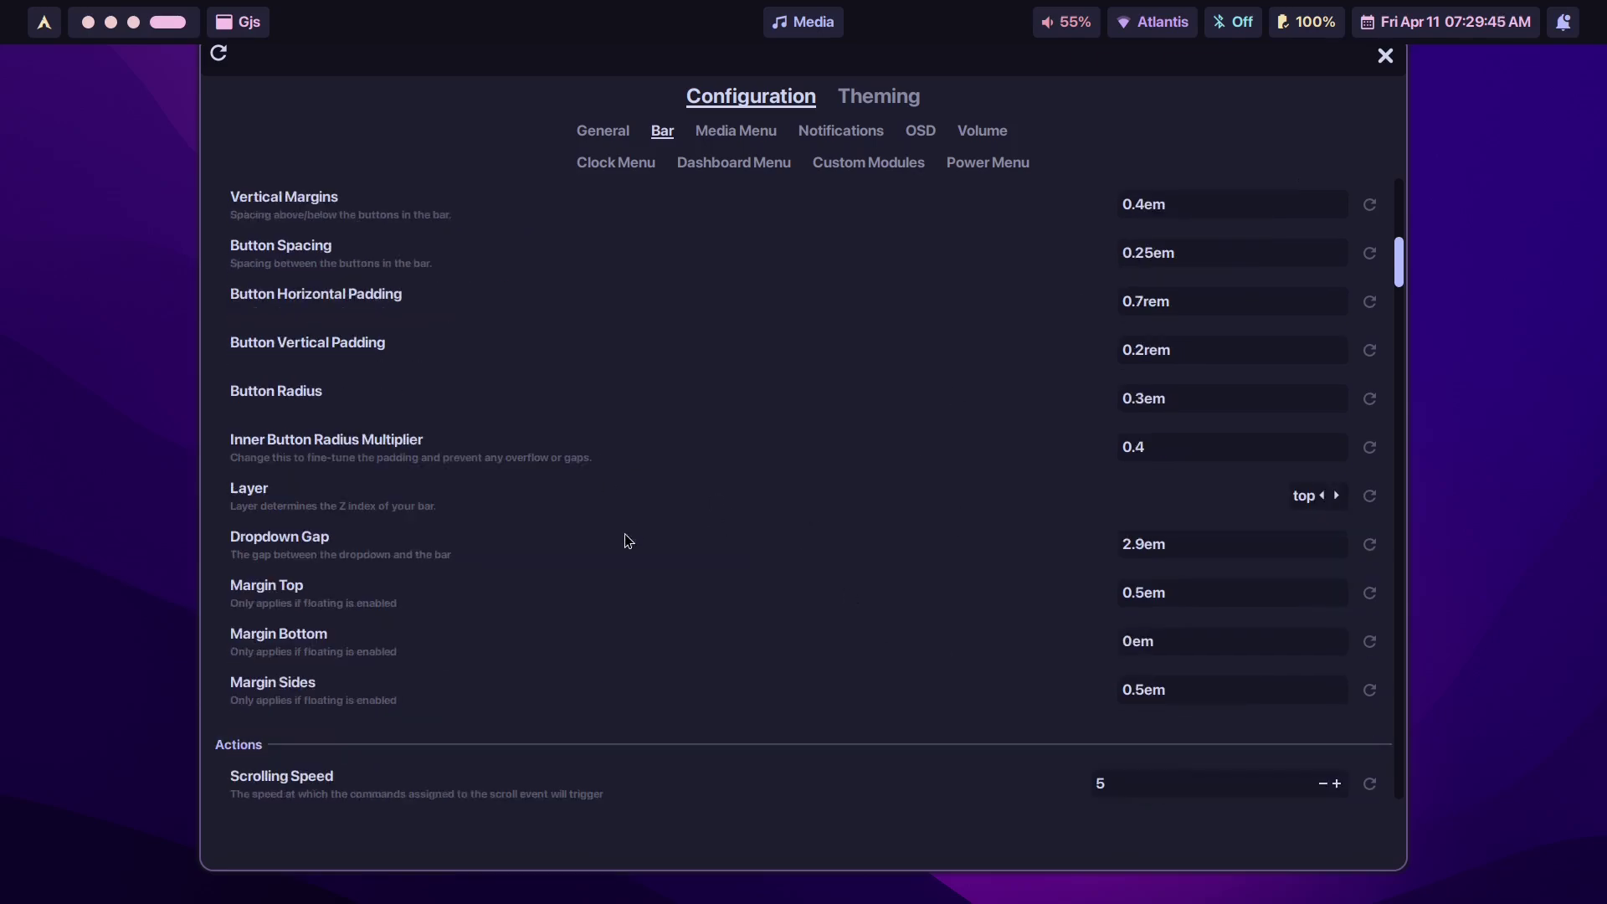
scroll(387, 522, "down", 20)
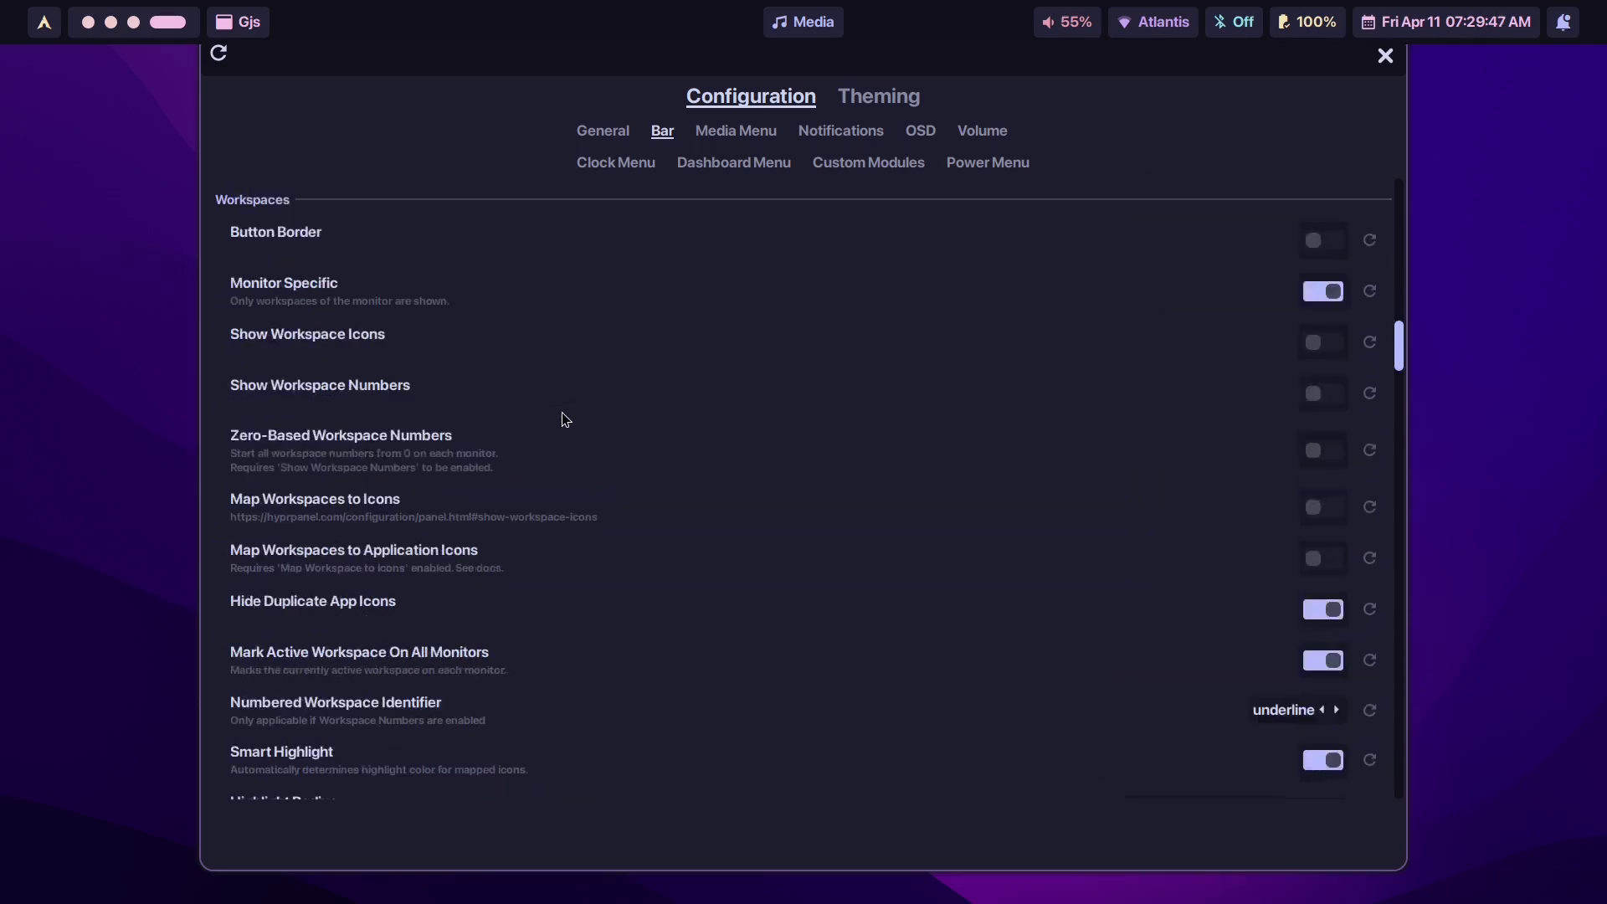
scroll(567, 419, "up", 15)
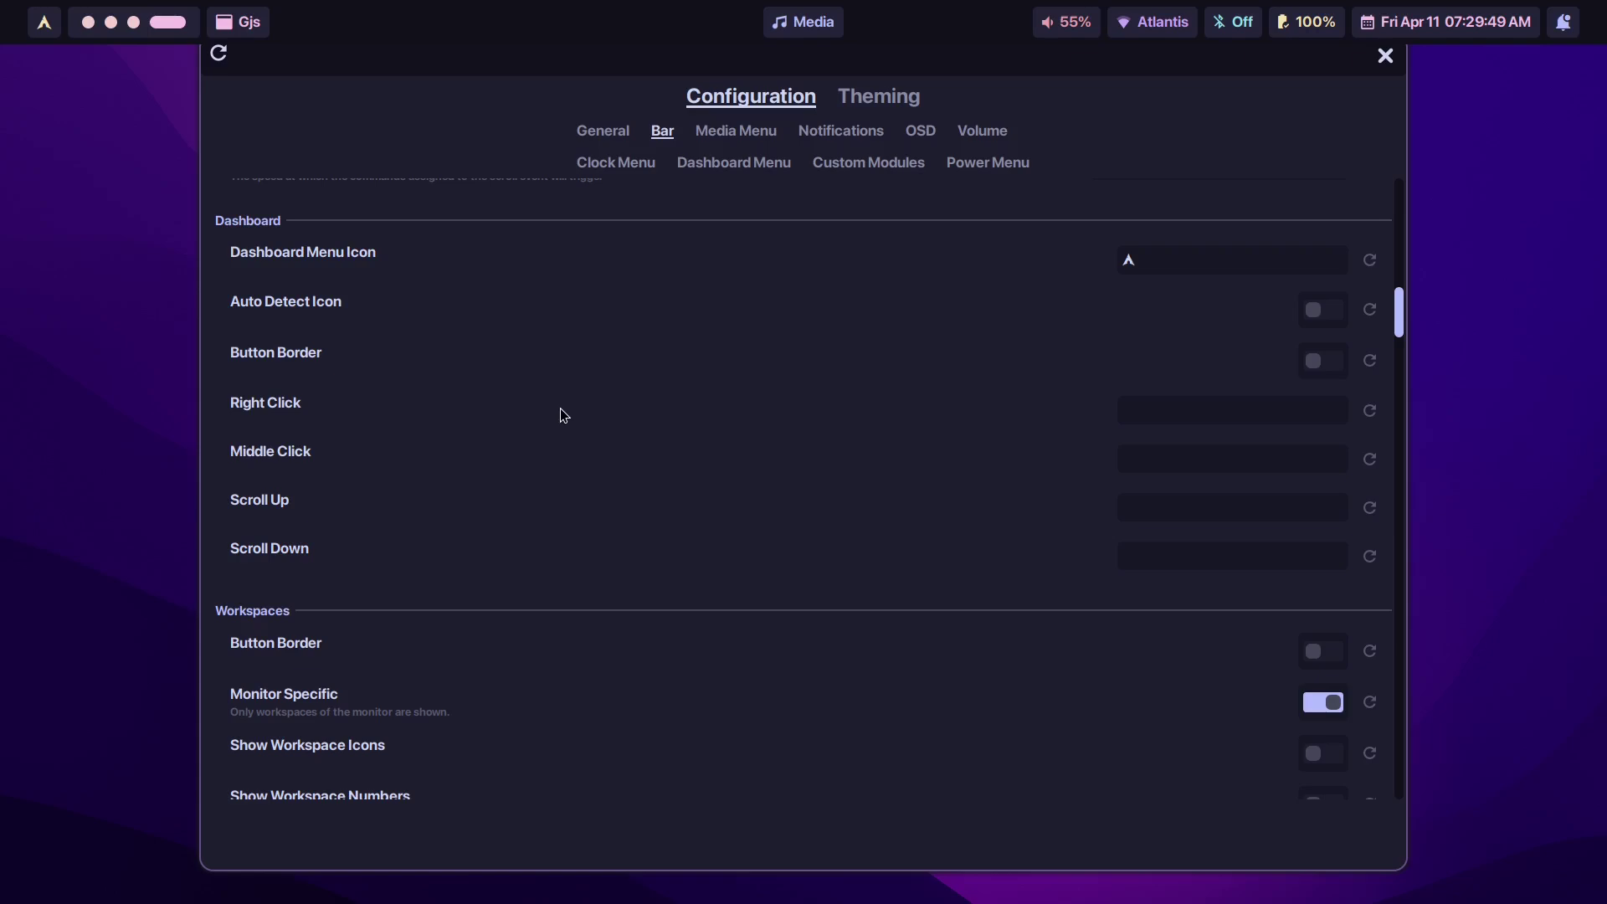
left_click_drag(1399, 319, 1399, 211)
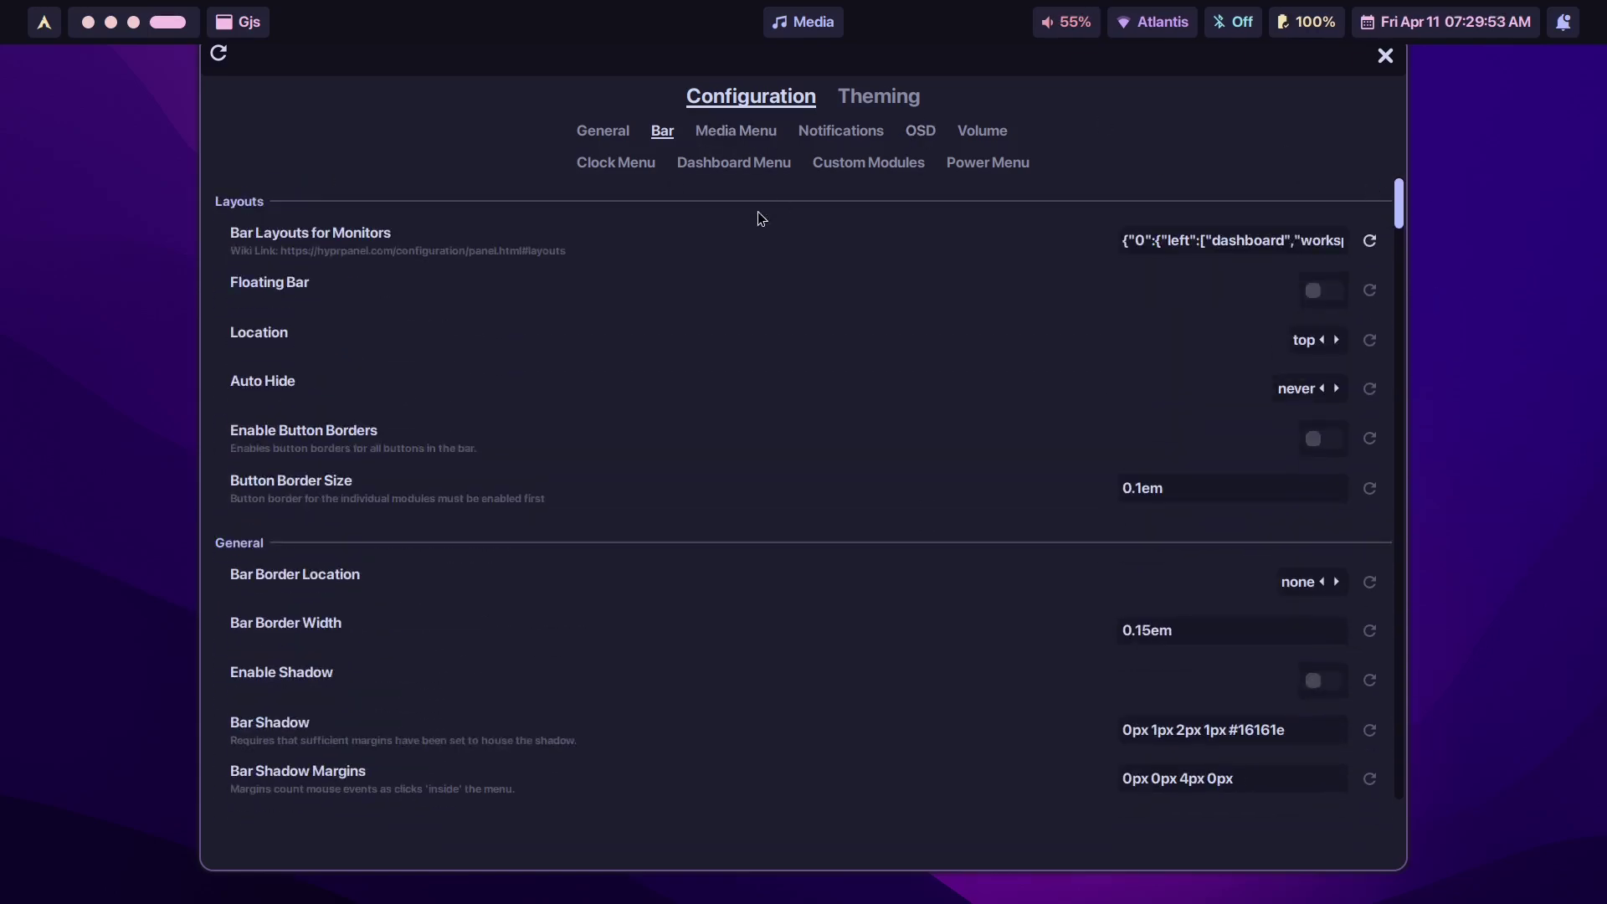
Step: Glance at the Clock Menu settings, then scroll the Bar page down to the Clock options
left_click(623, 164)
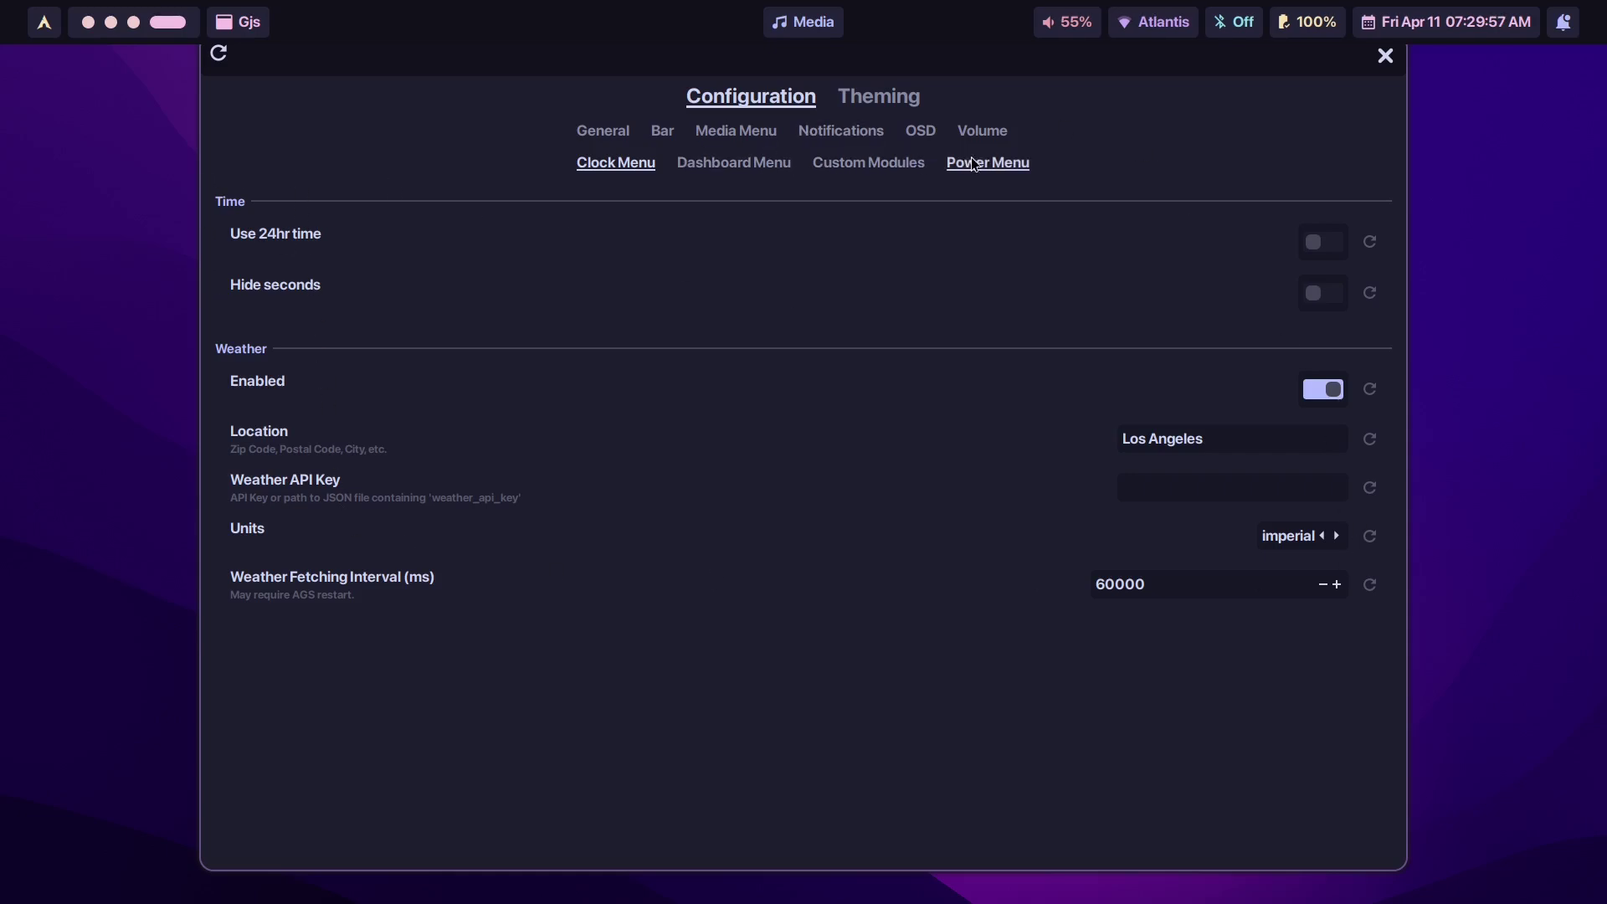
left_click(666, 131)
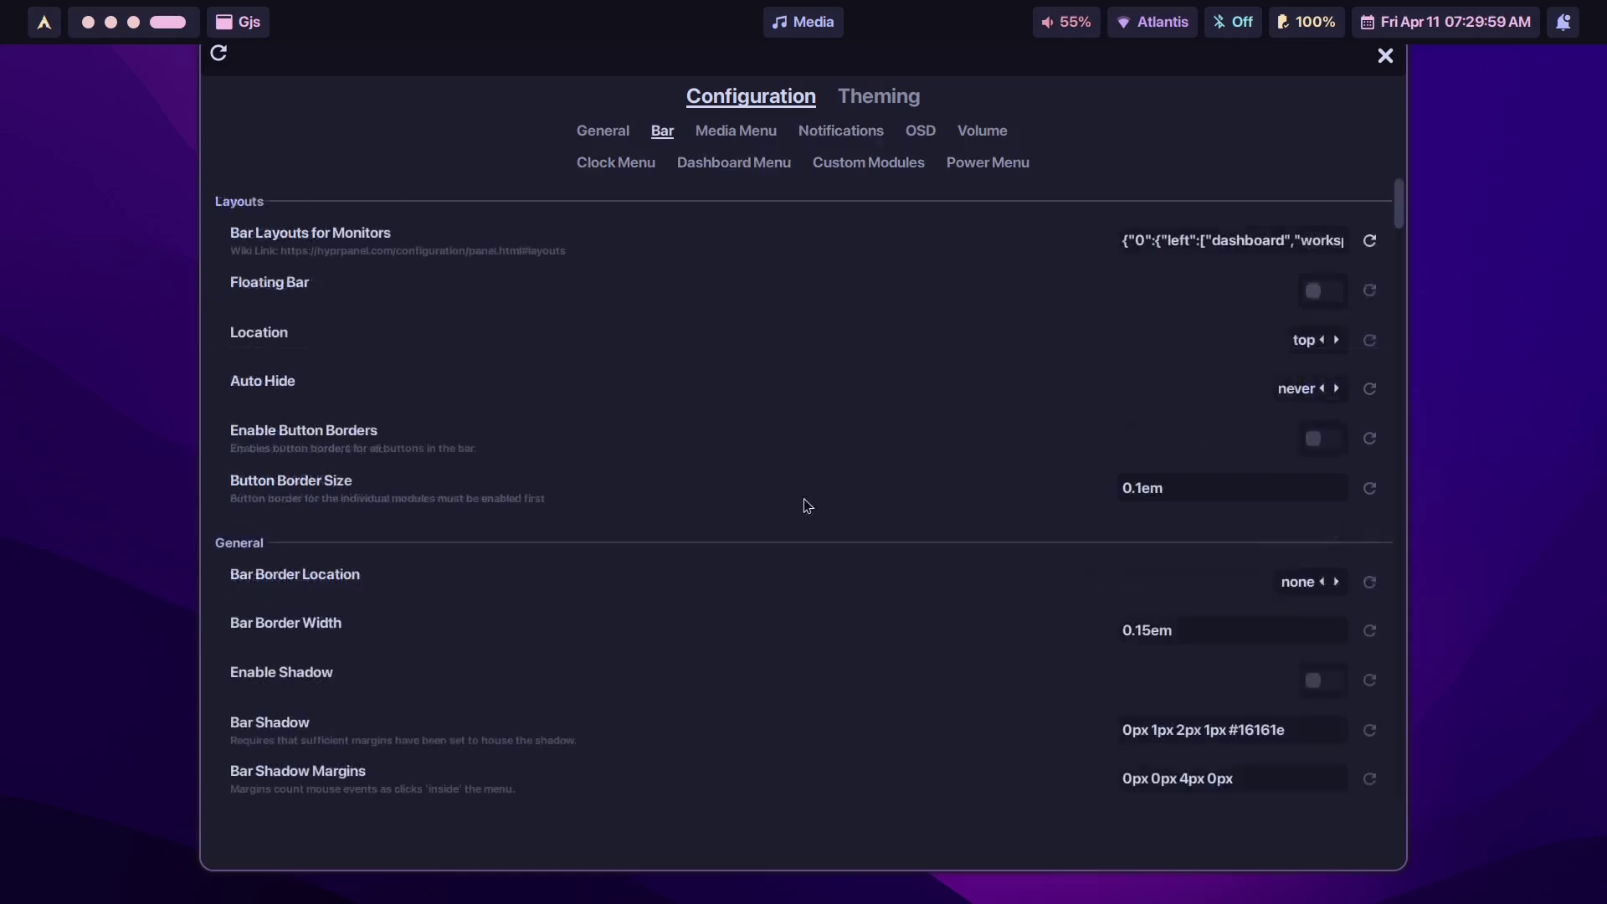
scroll(761, 511, "down", 10)
scroll(757, 514, "down", 20)
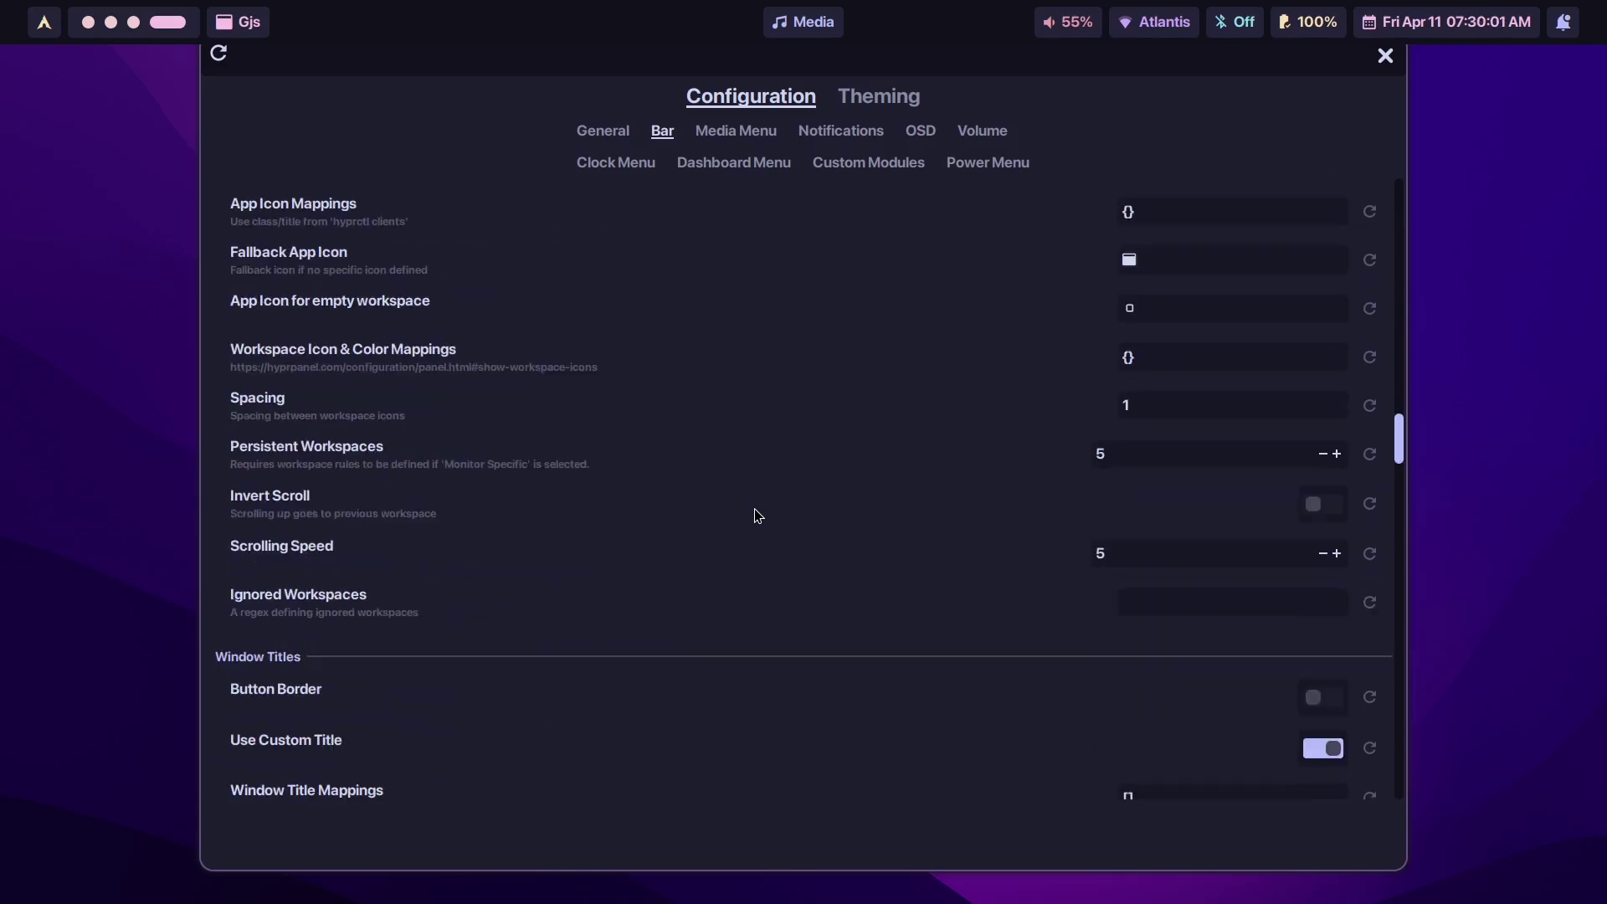
scroll(757, 514, "down", 10)
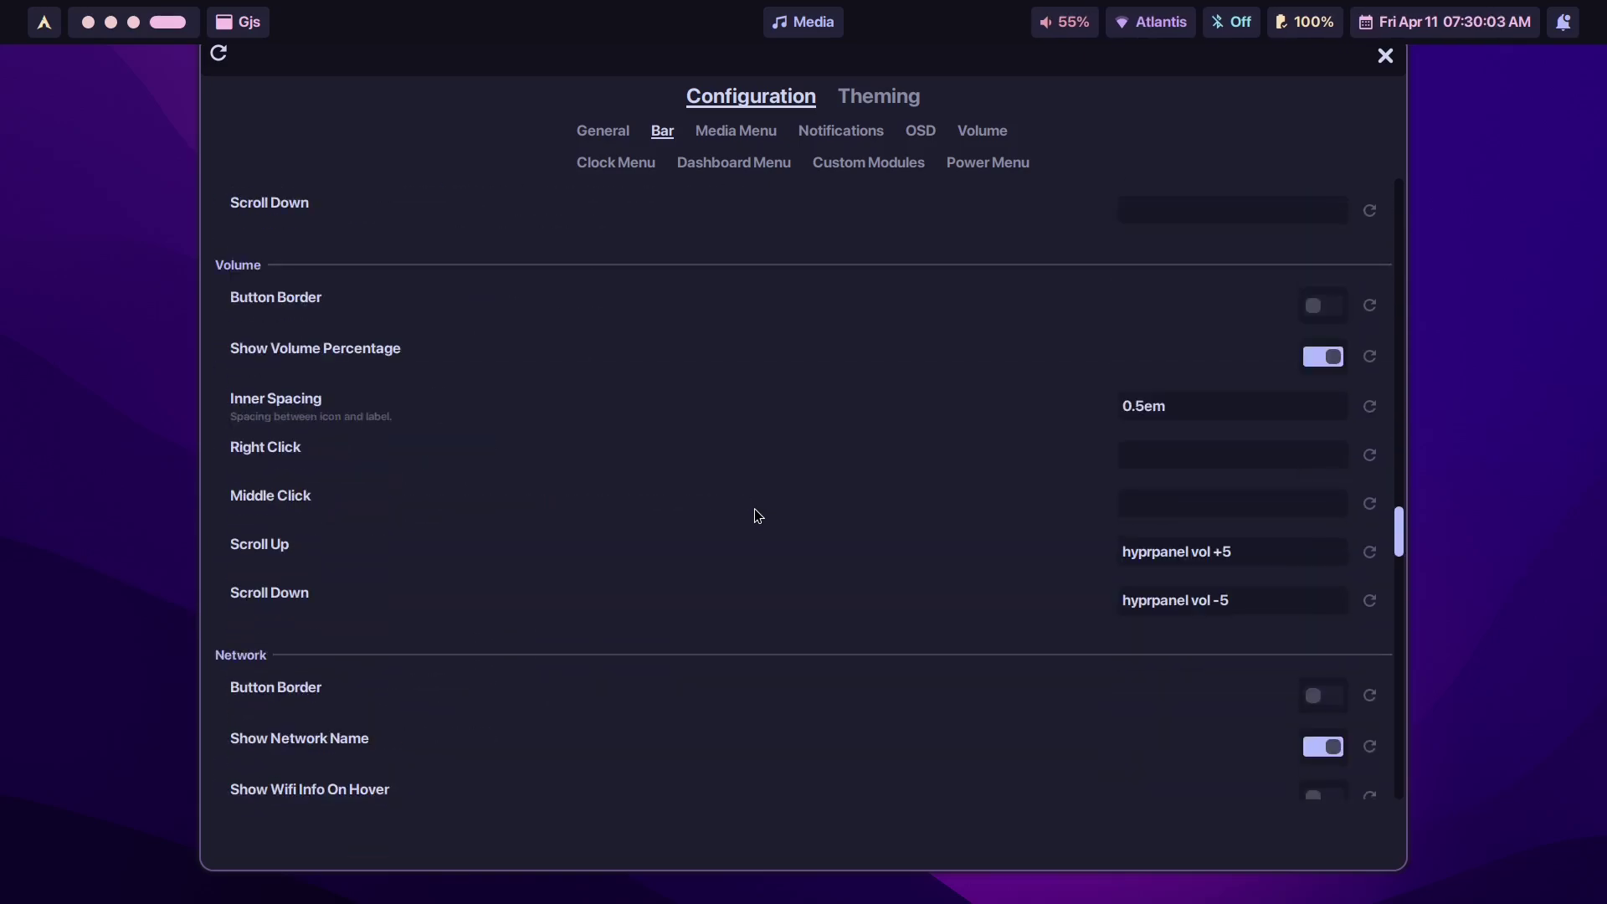
scroll(757, 515, "down", 4)
scroll(758, 515, "down", 15)
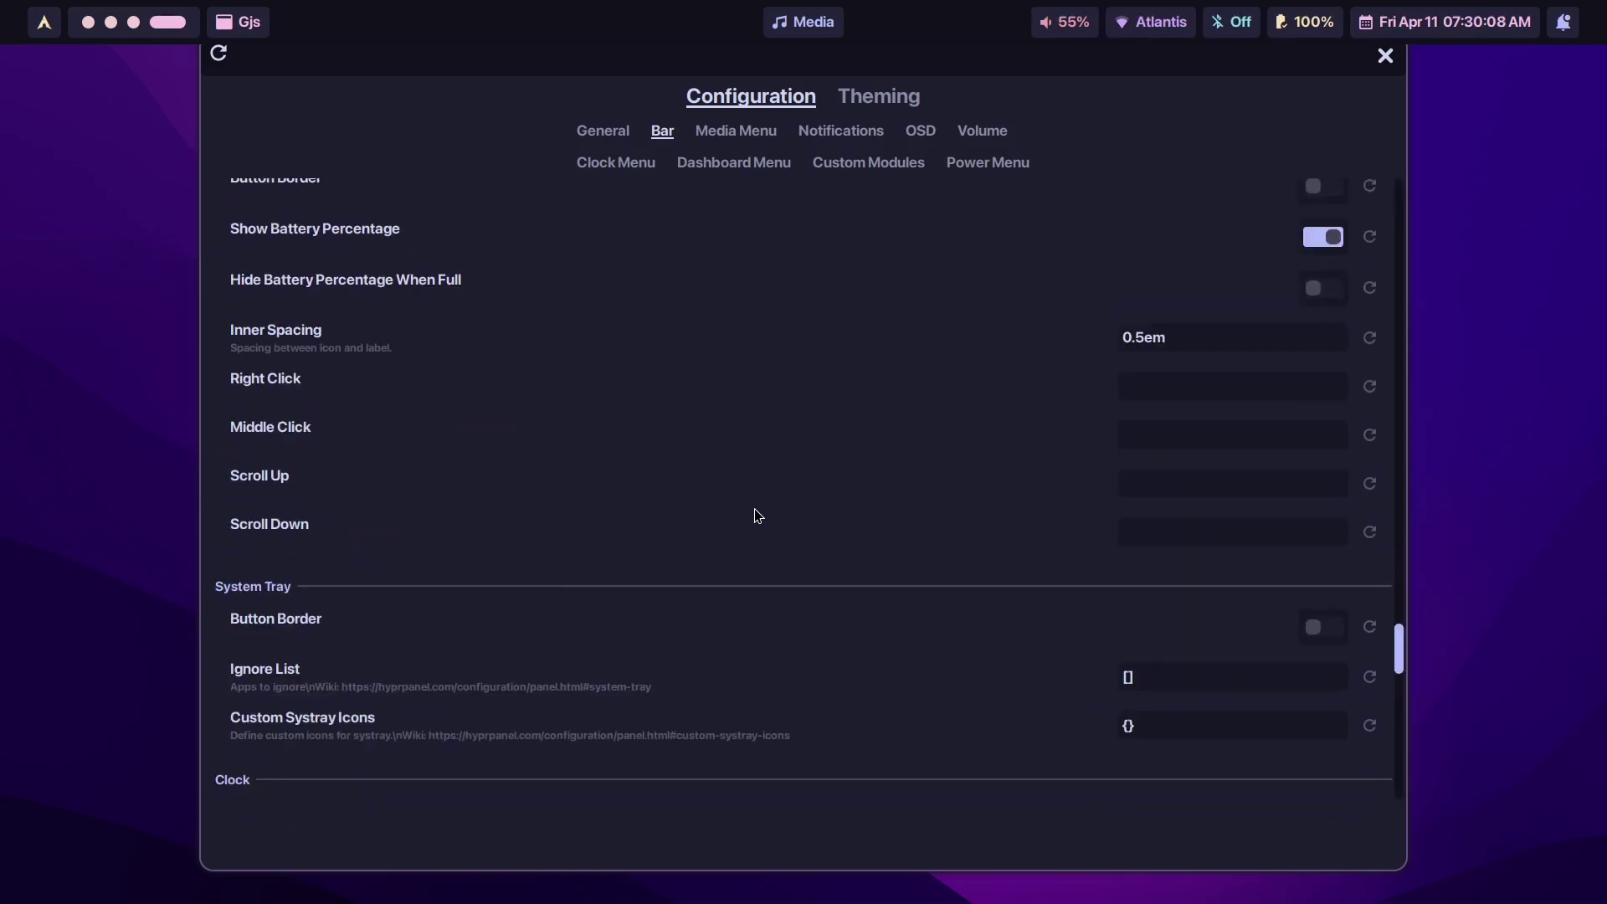
scroll(618, 528, "down", 5)
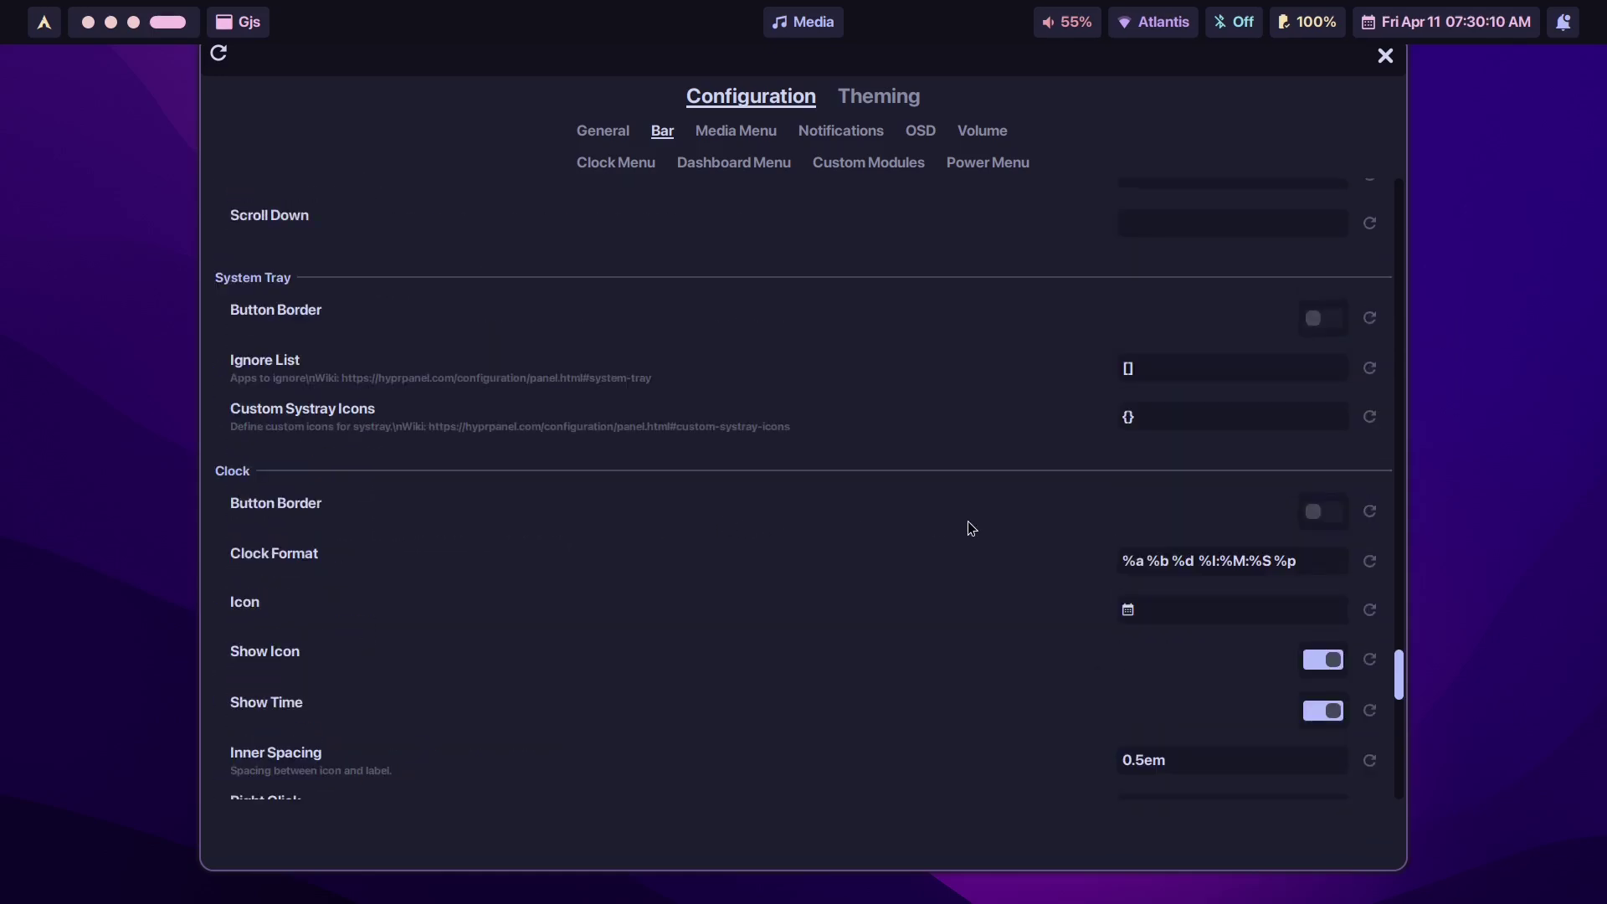
scroll(971, 528, "down", 2)
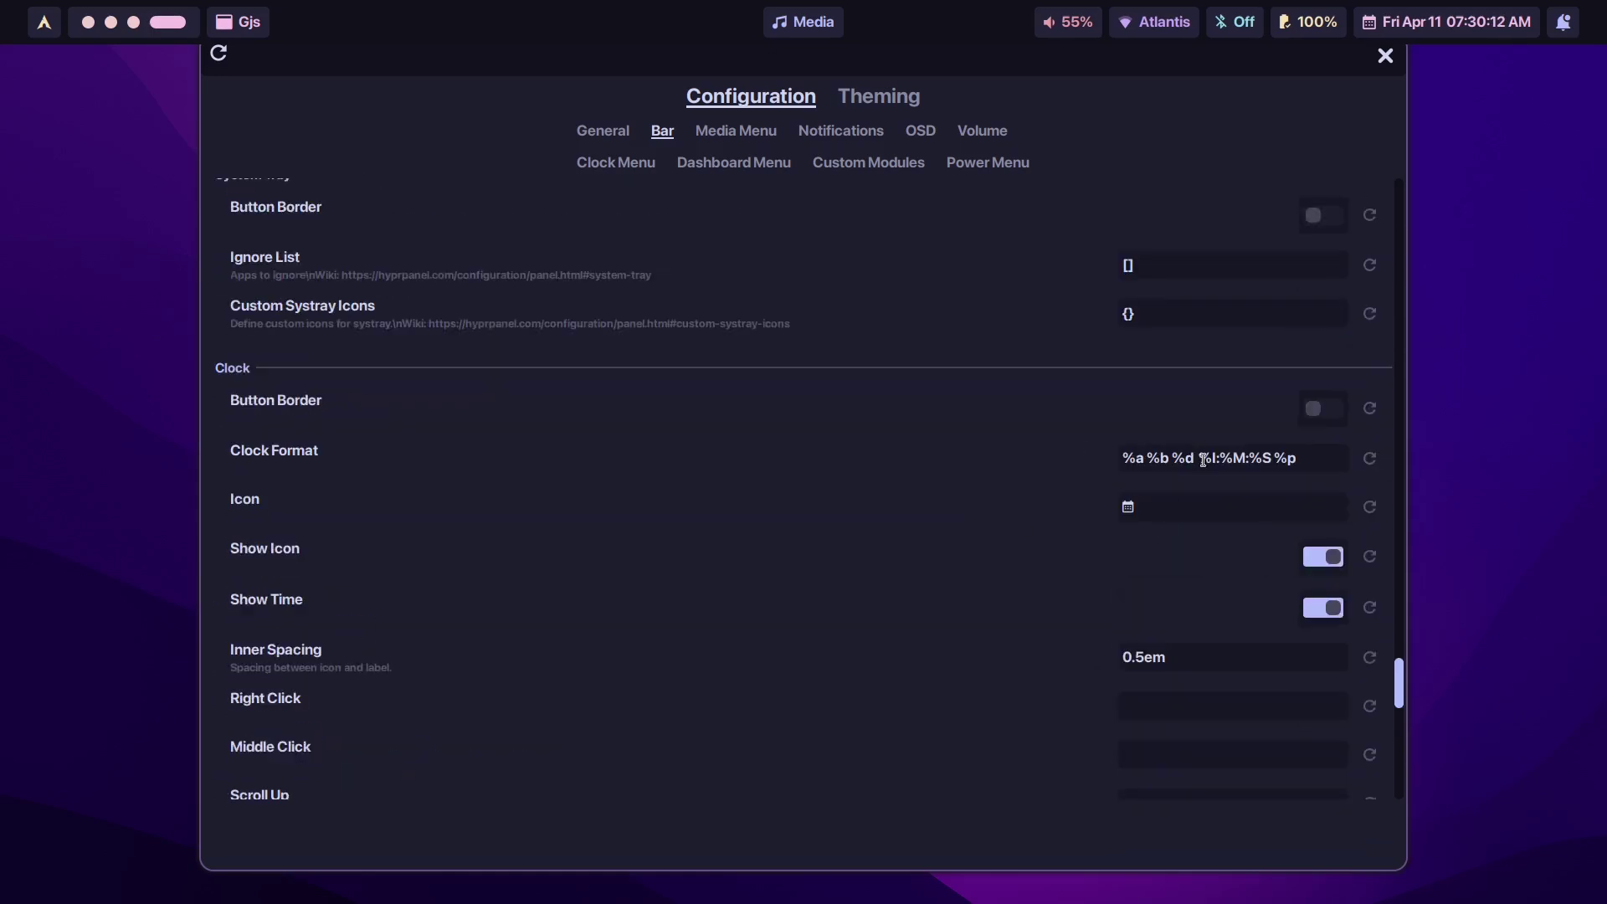
Step: Edit Clock Format to %I:%M %p, dropping the date and seconds
left_click_drag(1203, 460, 1027, 482)
key("BackSpace")
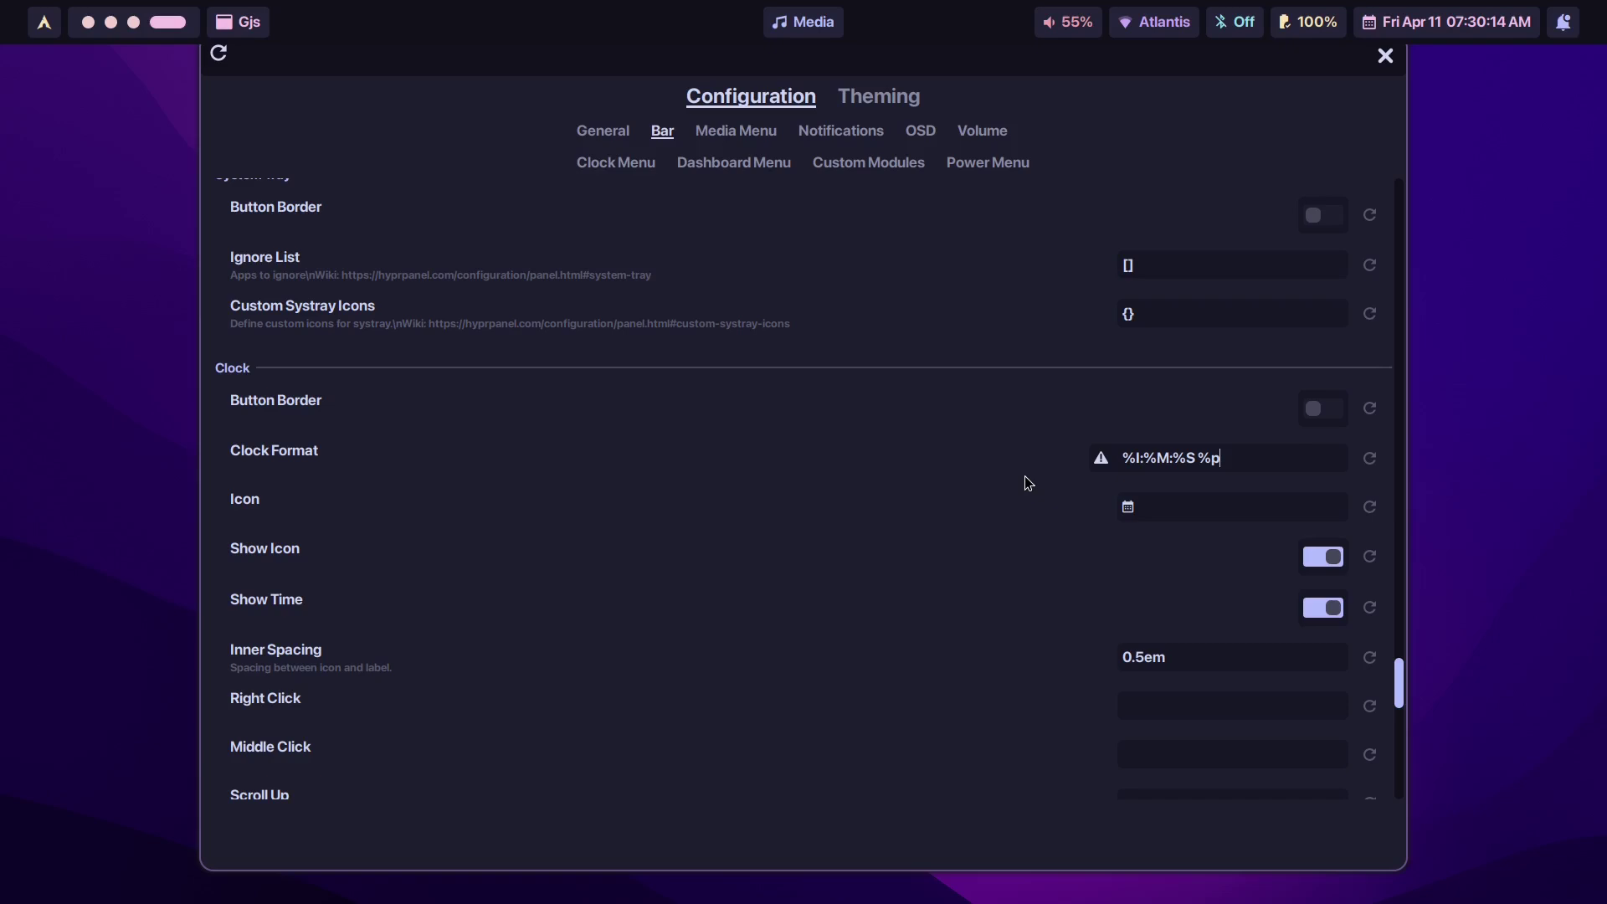
key("BackSpace")
key("BackSpace")
key("BackSpace")
key("BackSpace")
key("BackSpace")
key("BackSpace")
key("BackSpace")
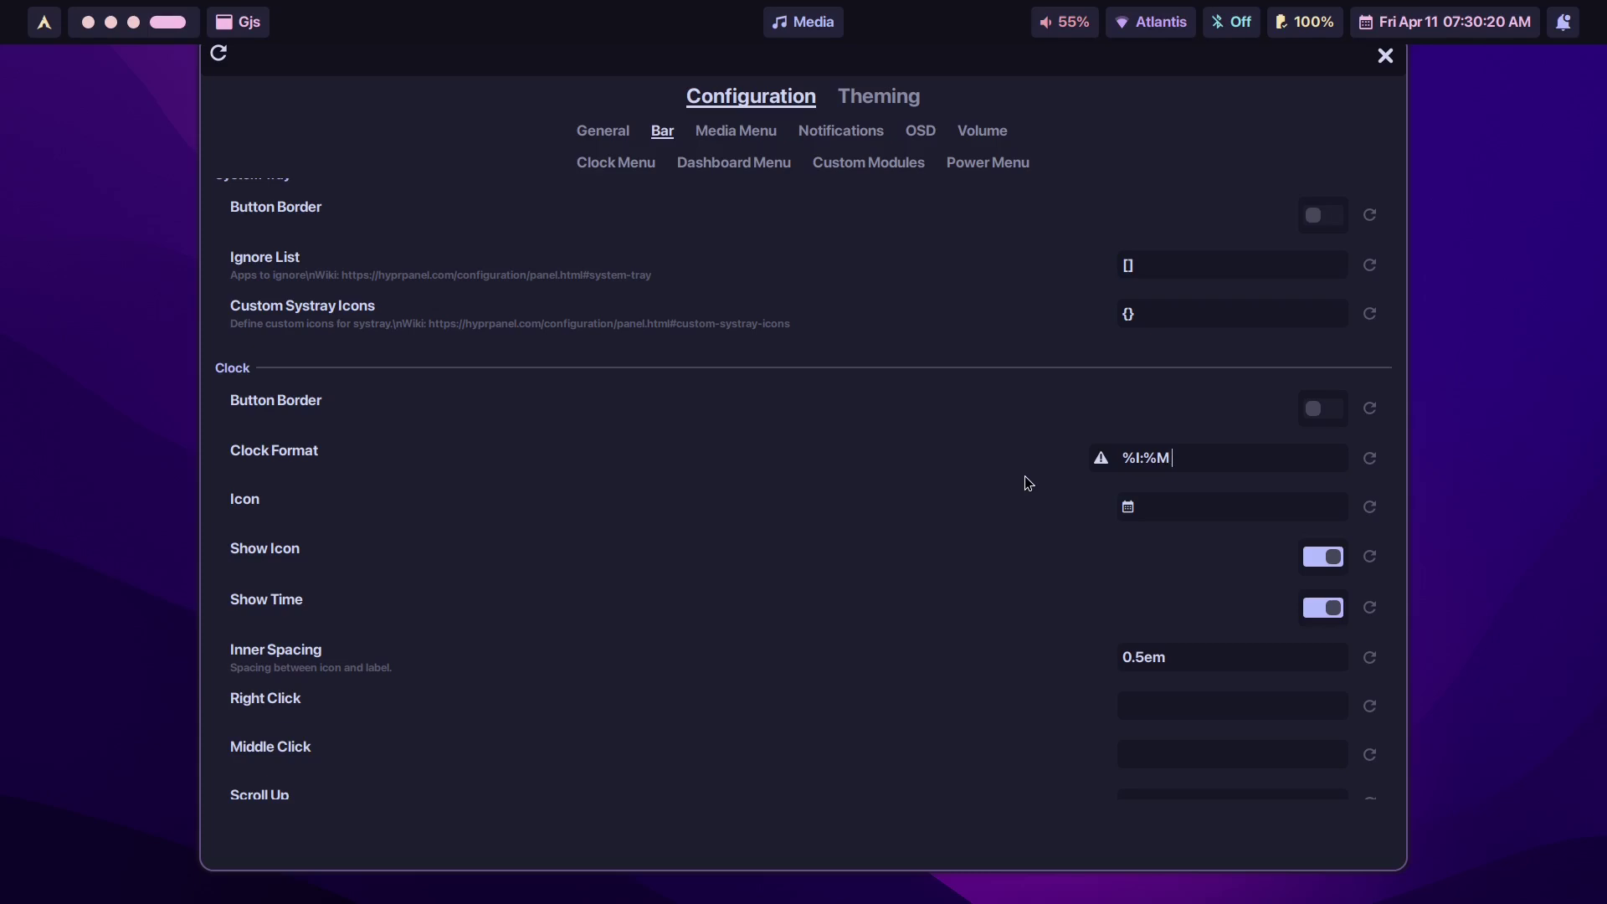
type("%p")
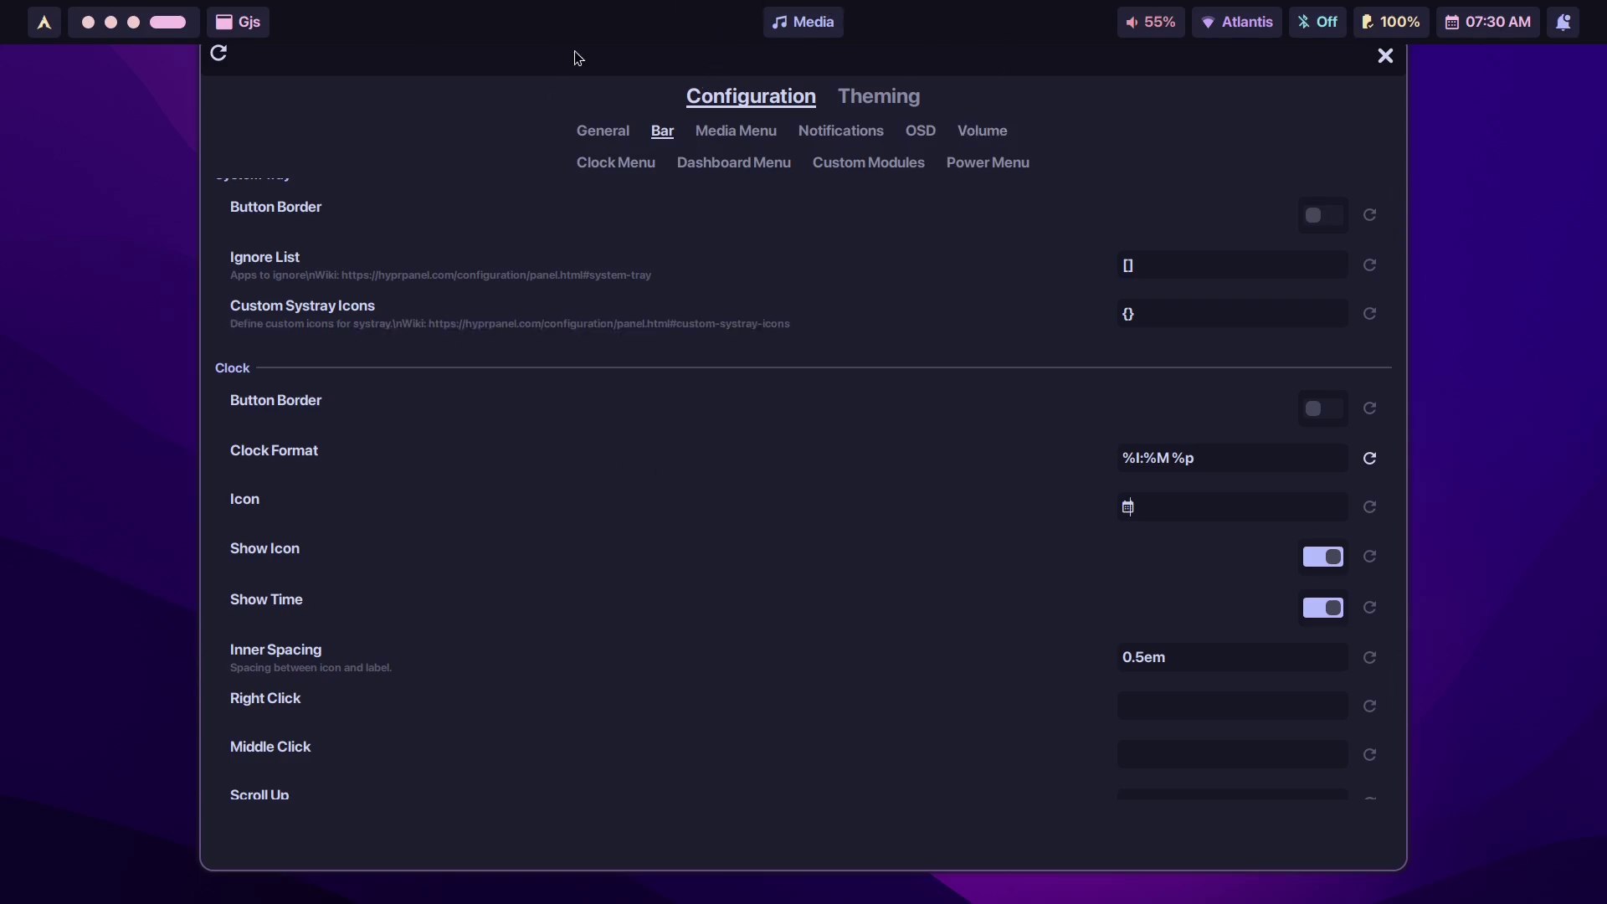
Step: Switch on Auto Hide for the bar's Media module
scroll(707, 491, "down", 8)
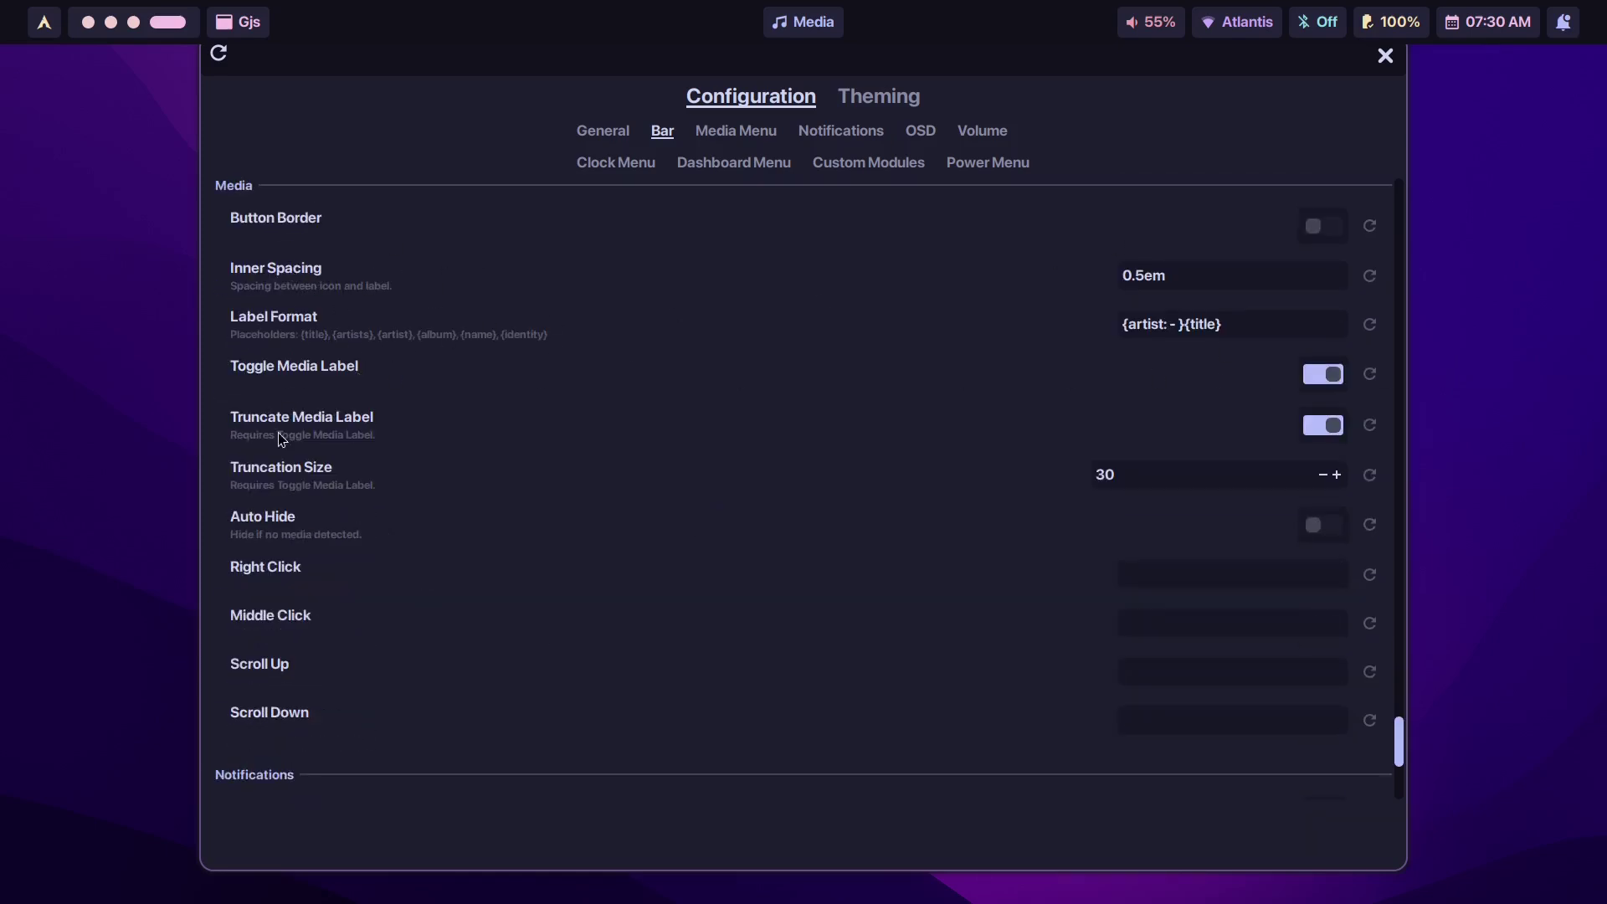
left_click(1320, 529)
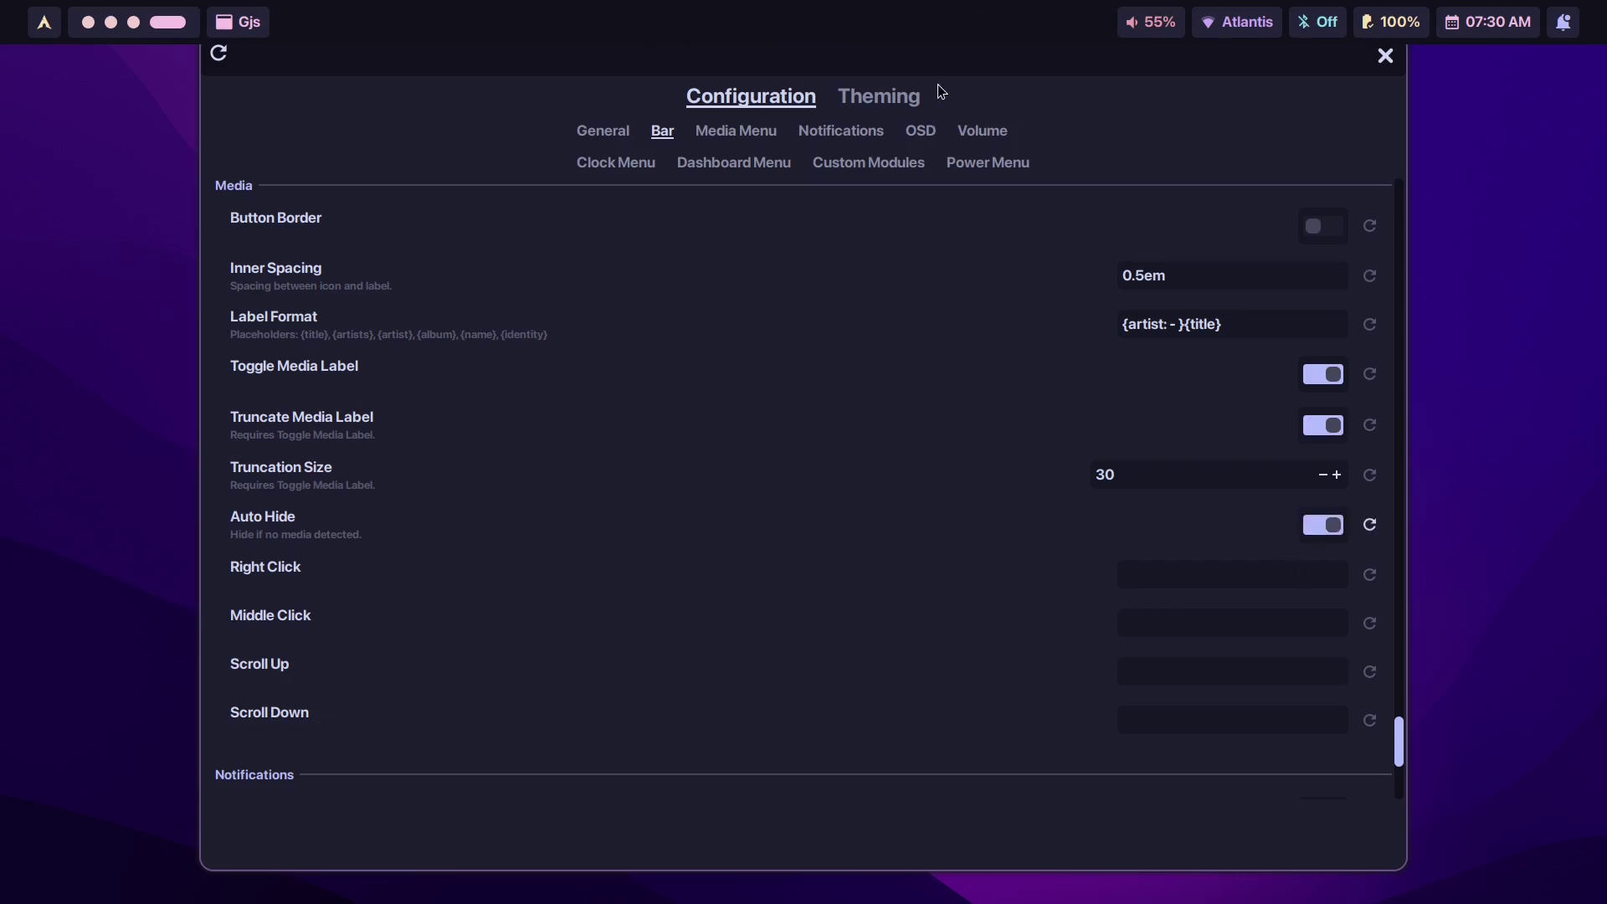
scroll(661, 602, "down", 4)
scroll(583, 539, "up", 3)
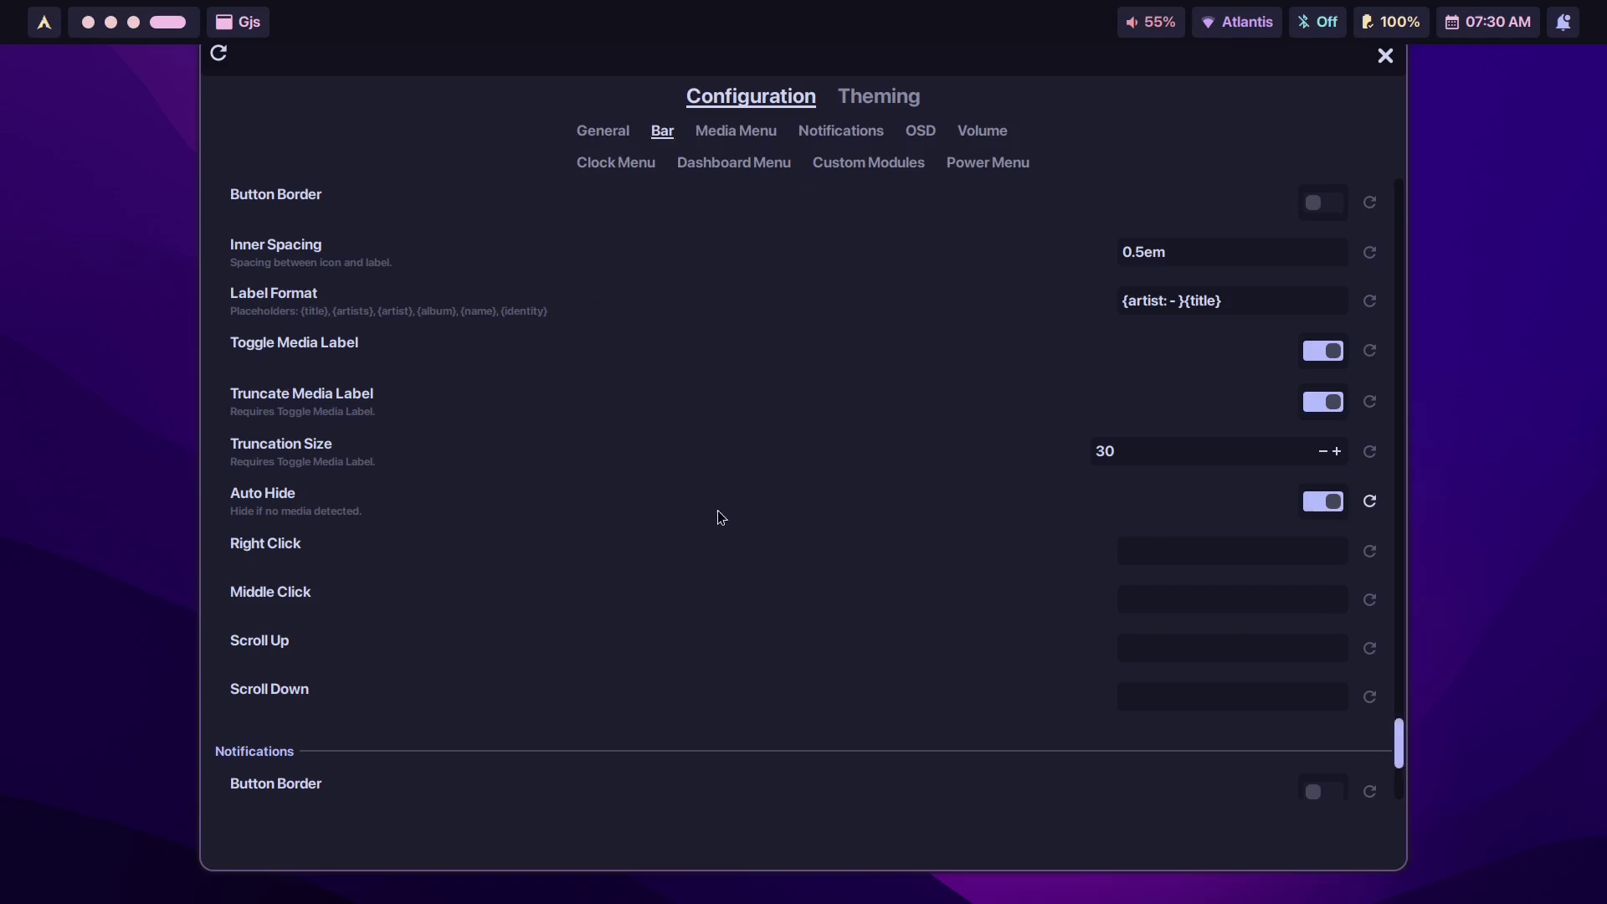
scroll(693, 398, "up", 10)
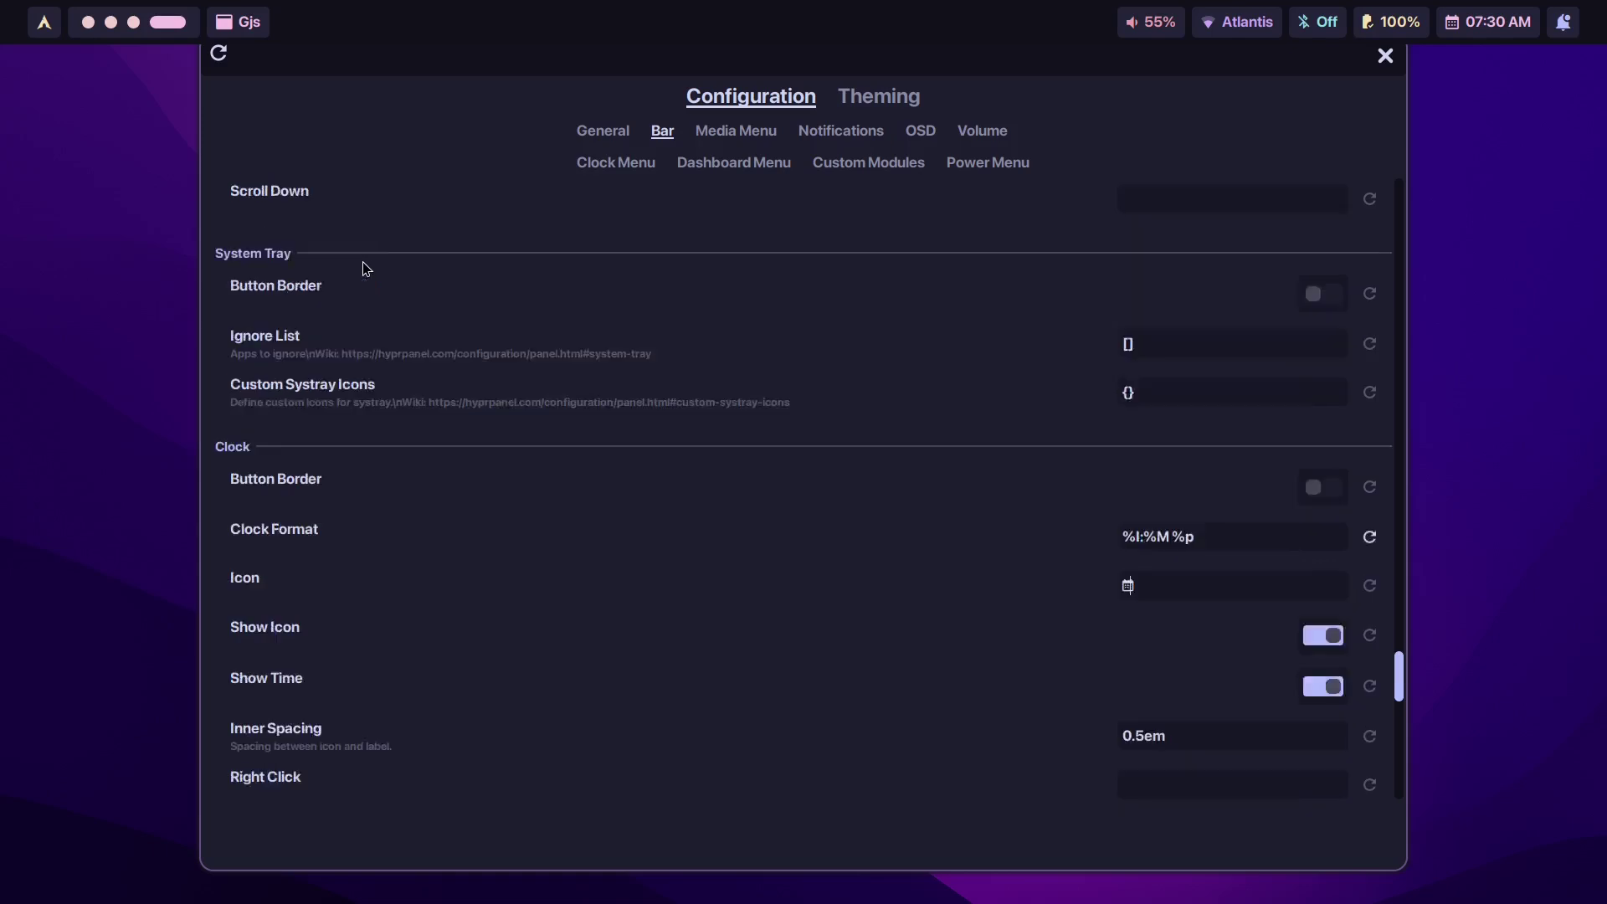
scroll(363, 268, "up", 10)
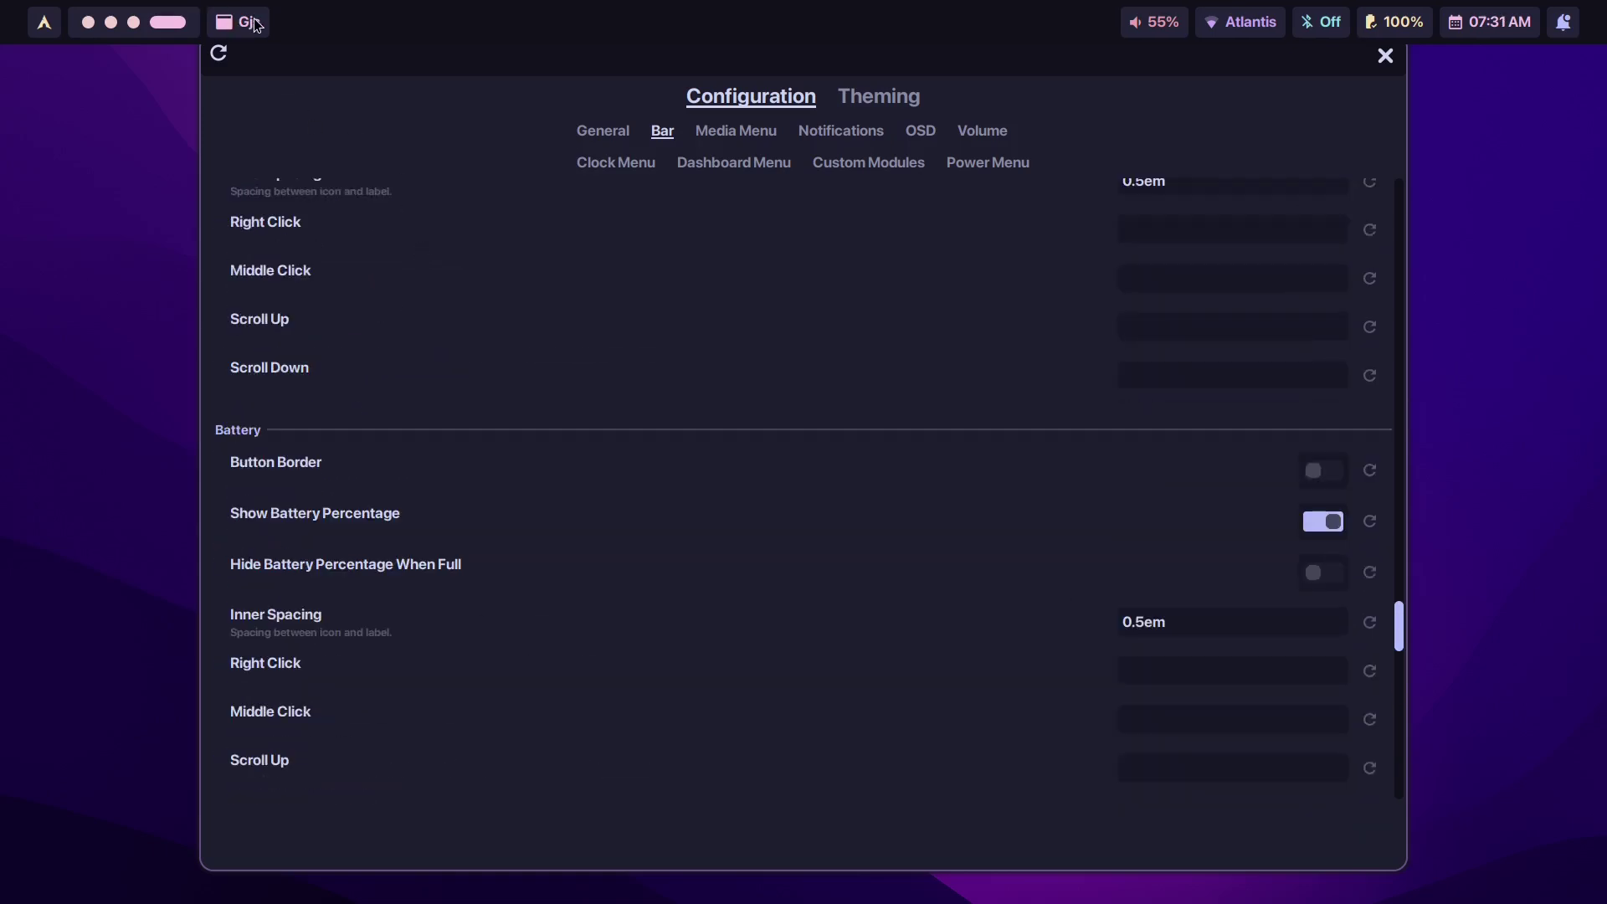
Step: Switch off Show Icon in the Bar tab's Window Titles section
scroll(652, 427, "up", 7)
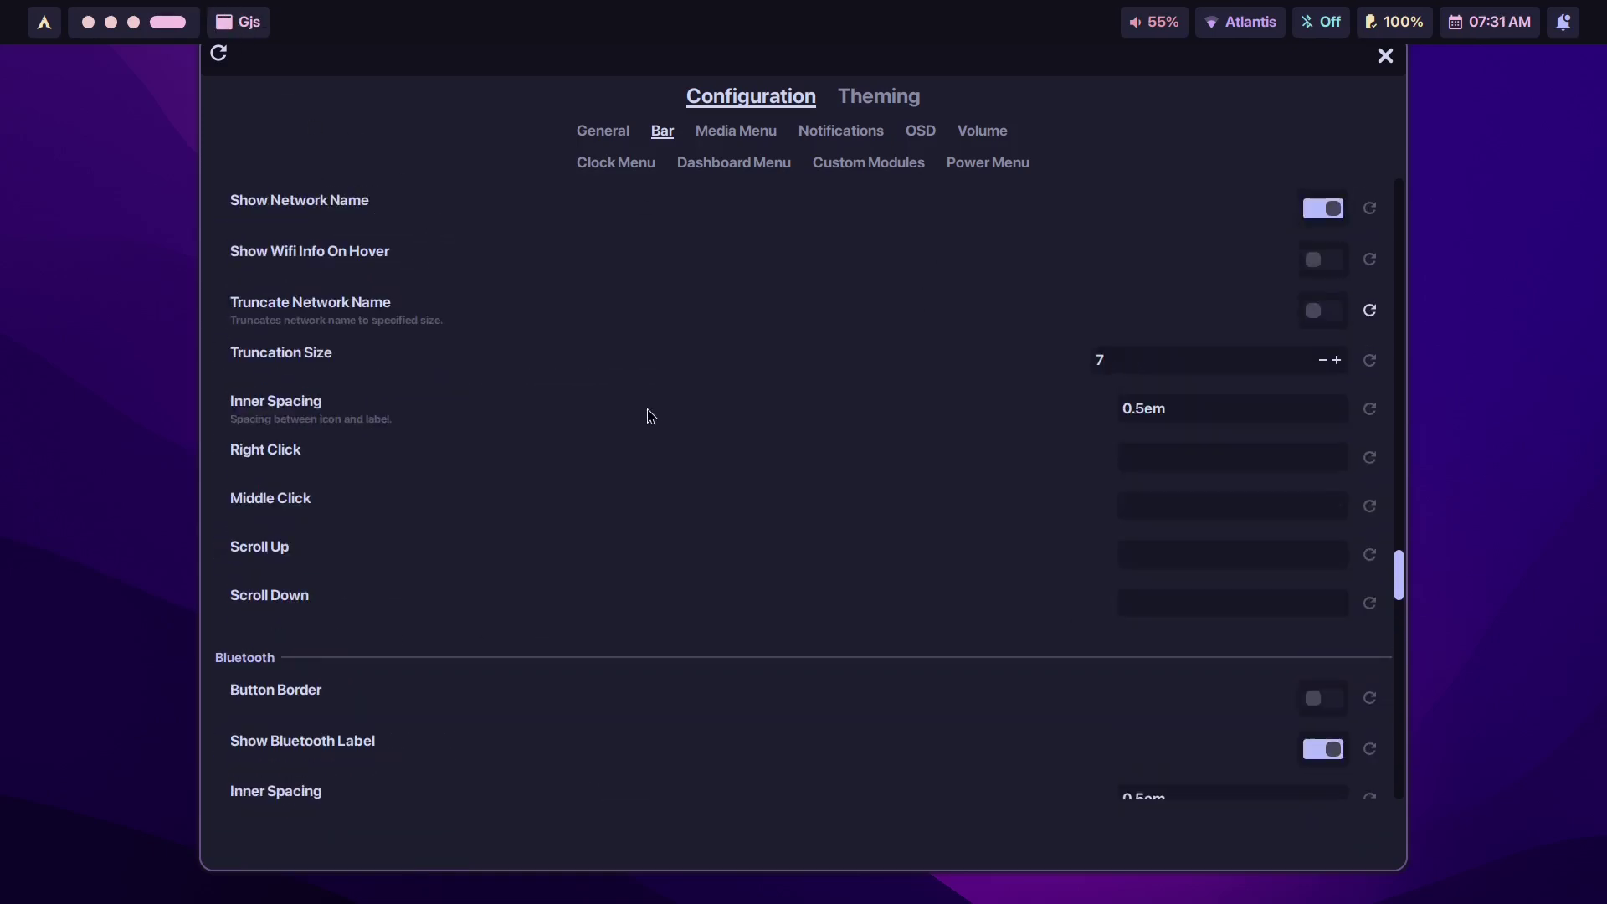
scroll(645, 435, "down", 2)
scroll(1007, 470, "up", 2)
scroll(1406, 575, "up", 2)
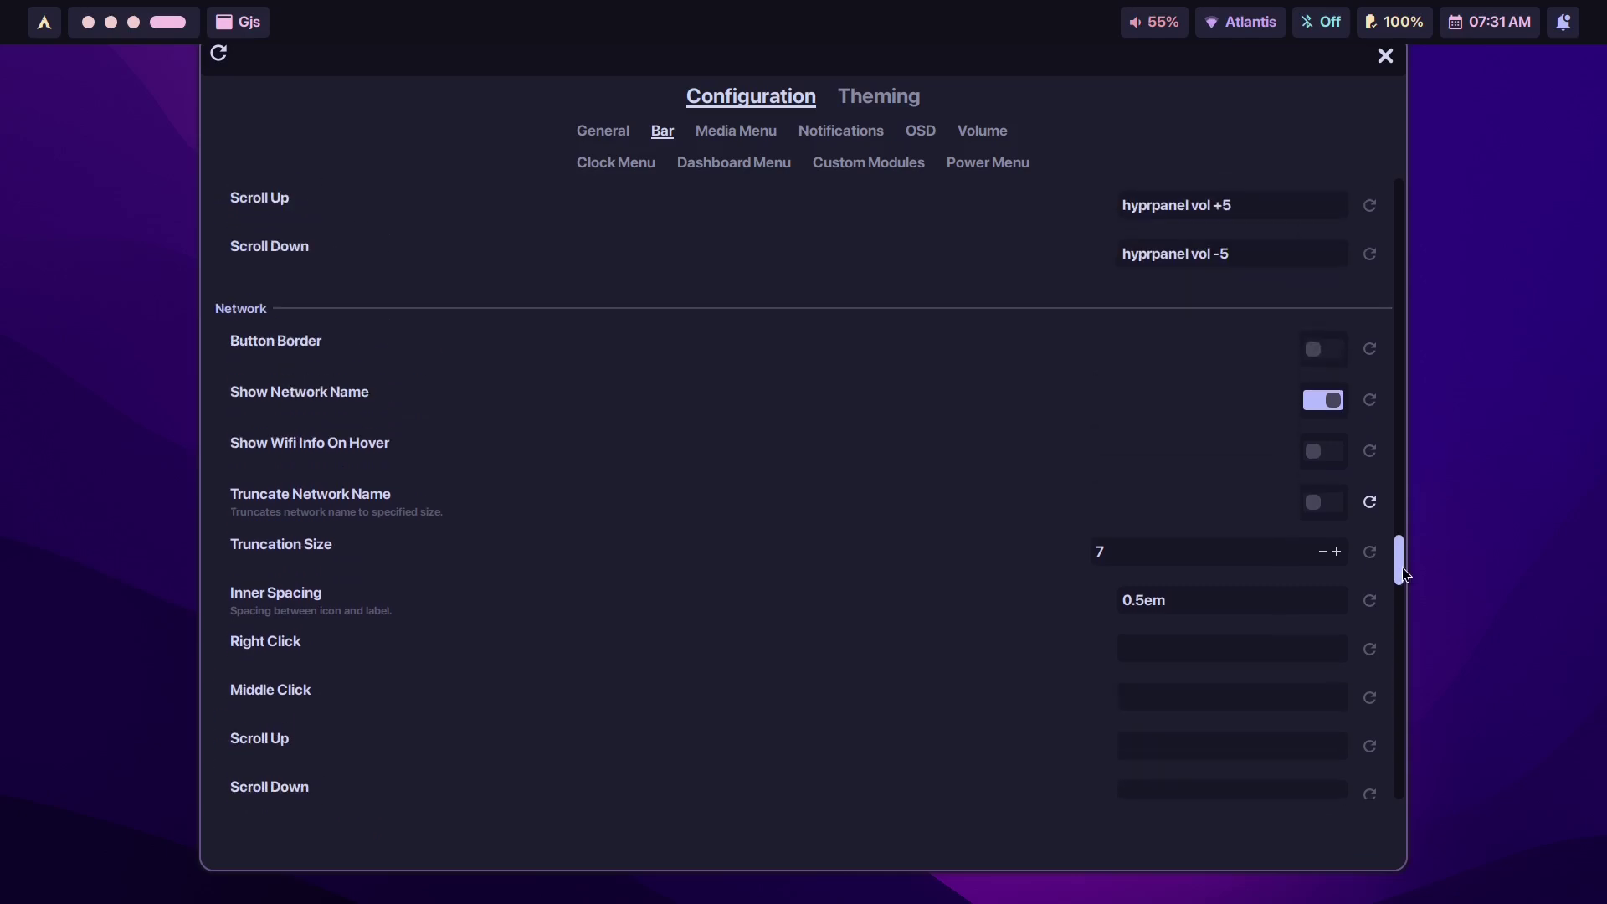
left_click_drag(1404, 574, 1384, 471)
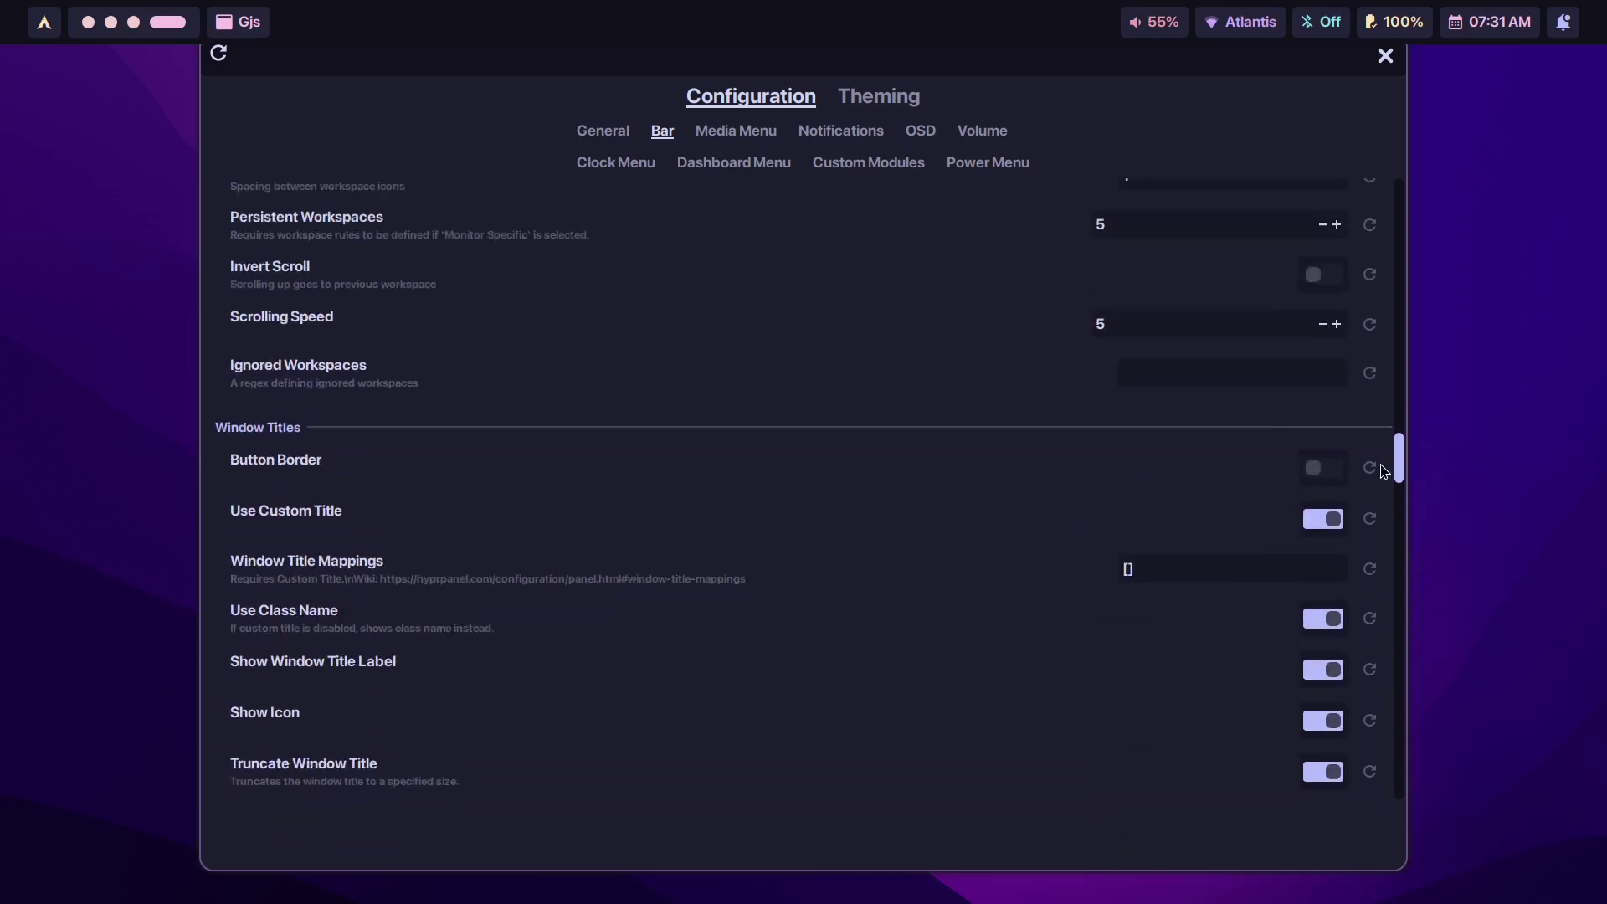
scroll(1277, 470, "up", 1)
scroll(962, 552, "down", 1)
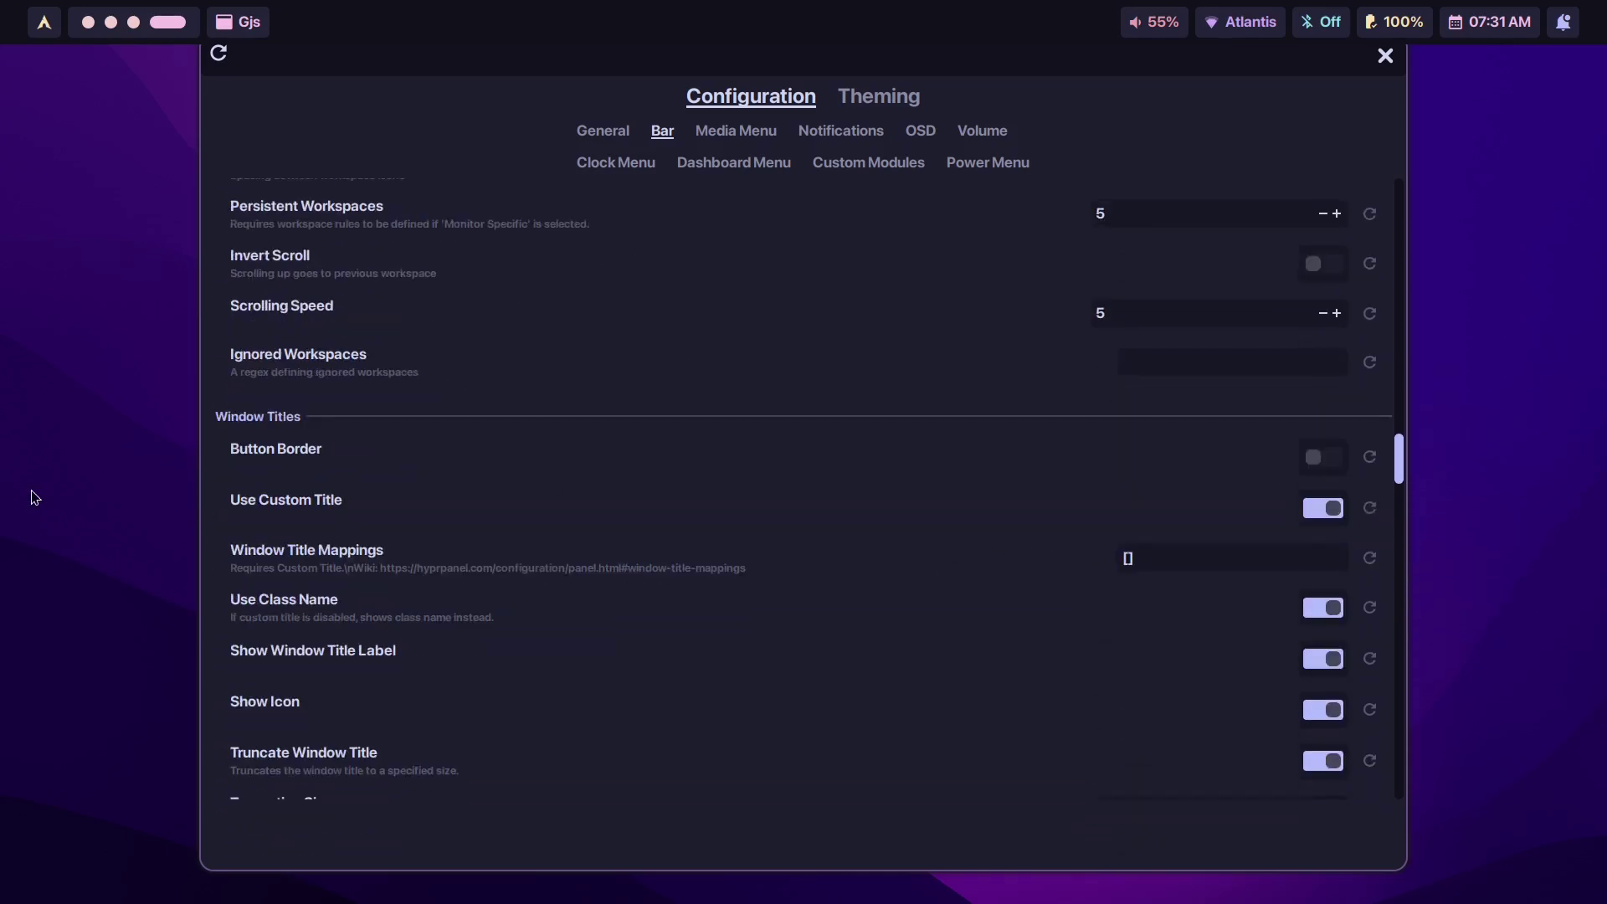
scroll(416, 441, "down", 1)
scroll(269, 579, "down", 1)
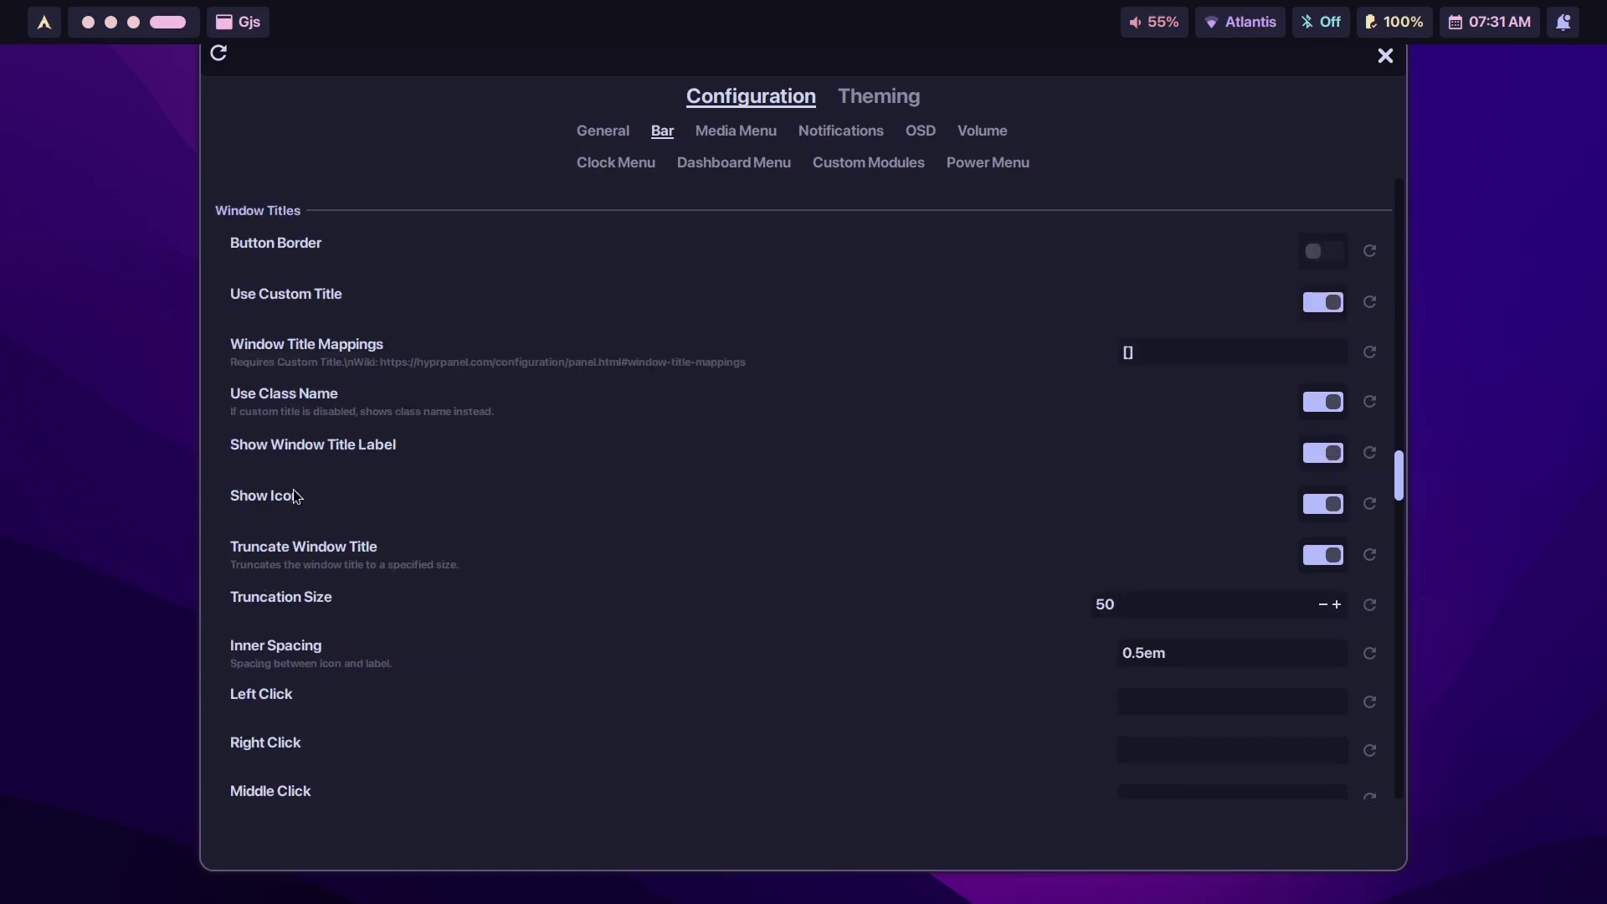
left_click(1314, 504)
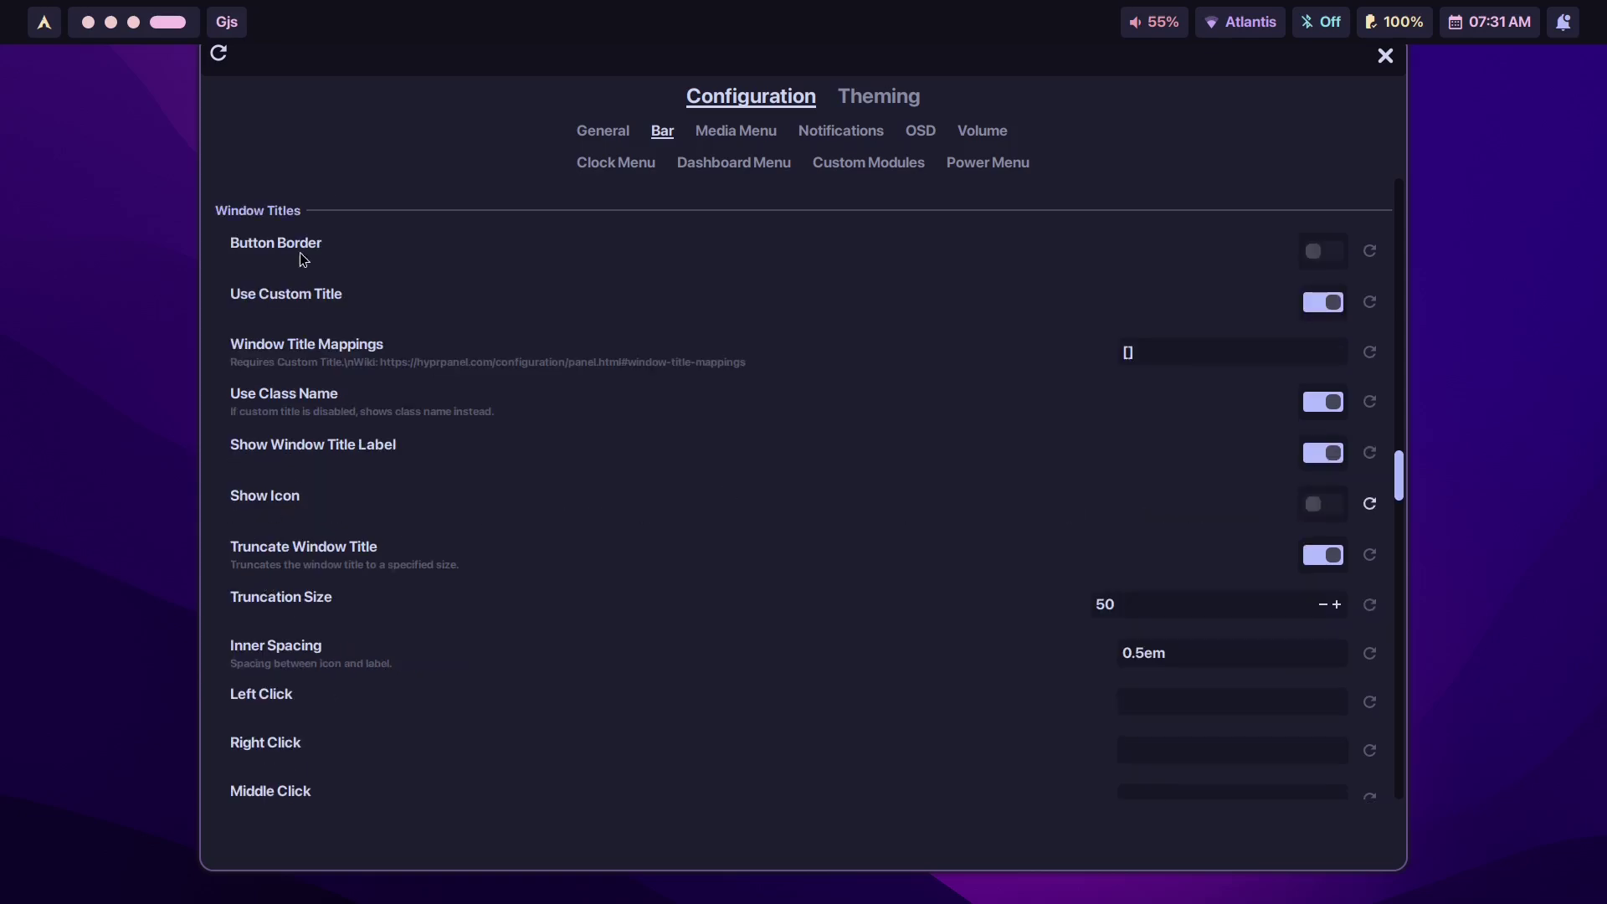
Step: Reopen the settings and switch off Directories in the Dashboard Menu settings
key("super+d")
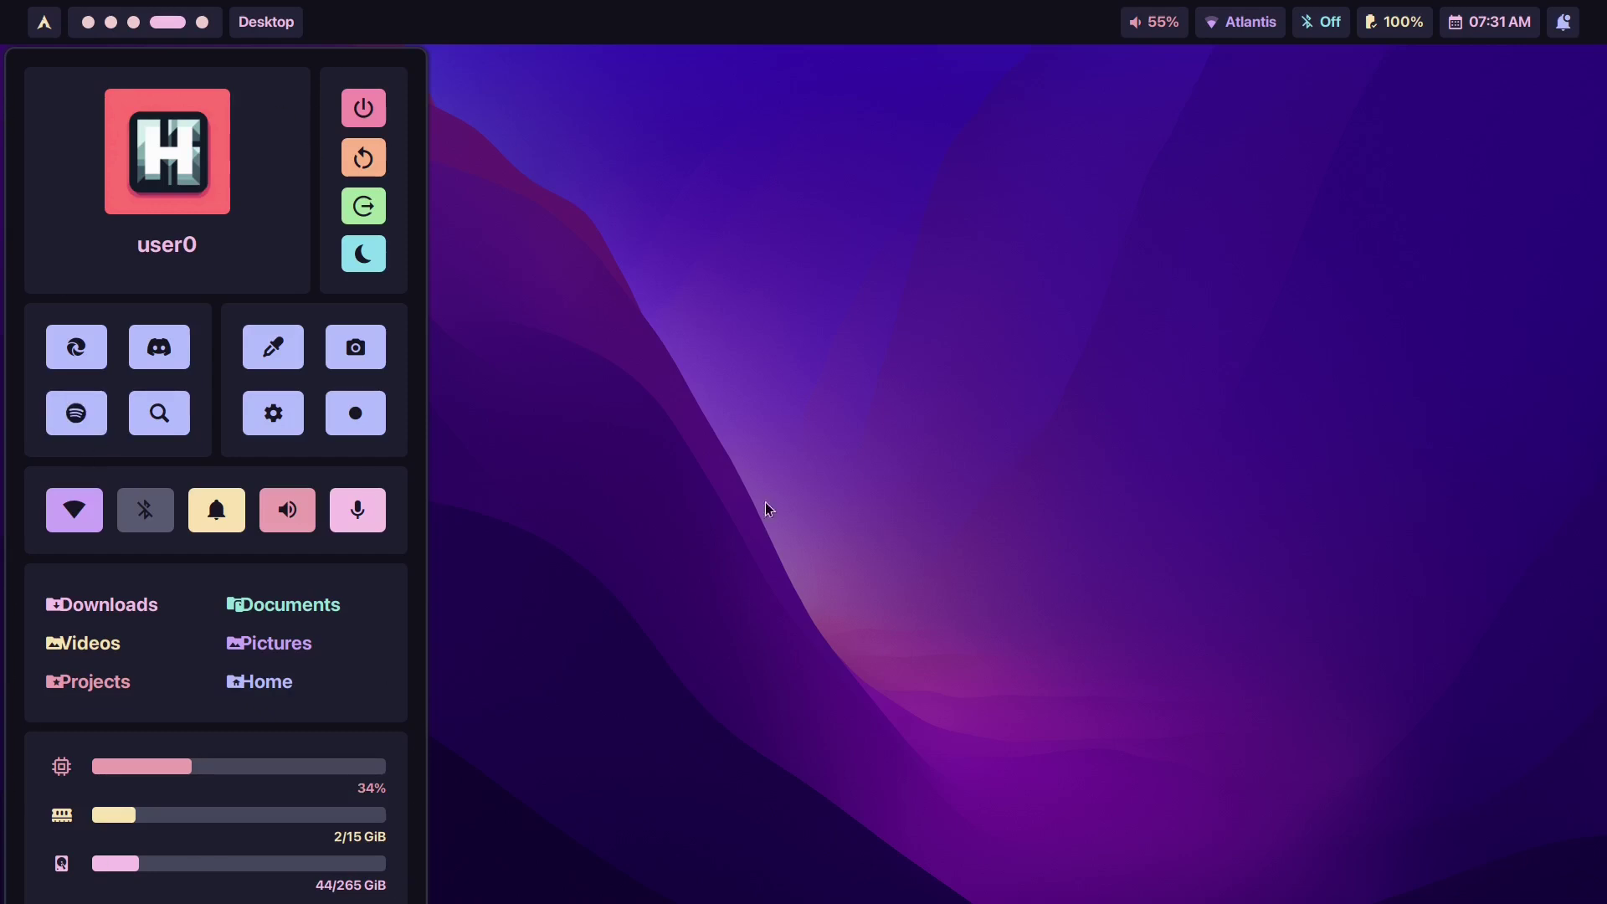
left_click(811, 484)
key("super+s")
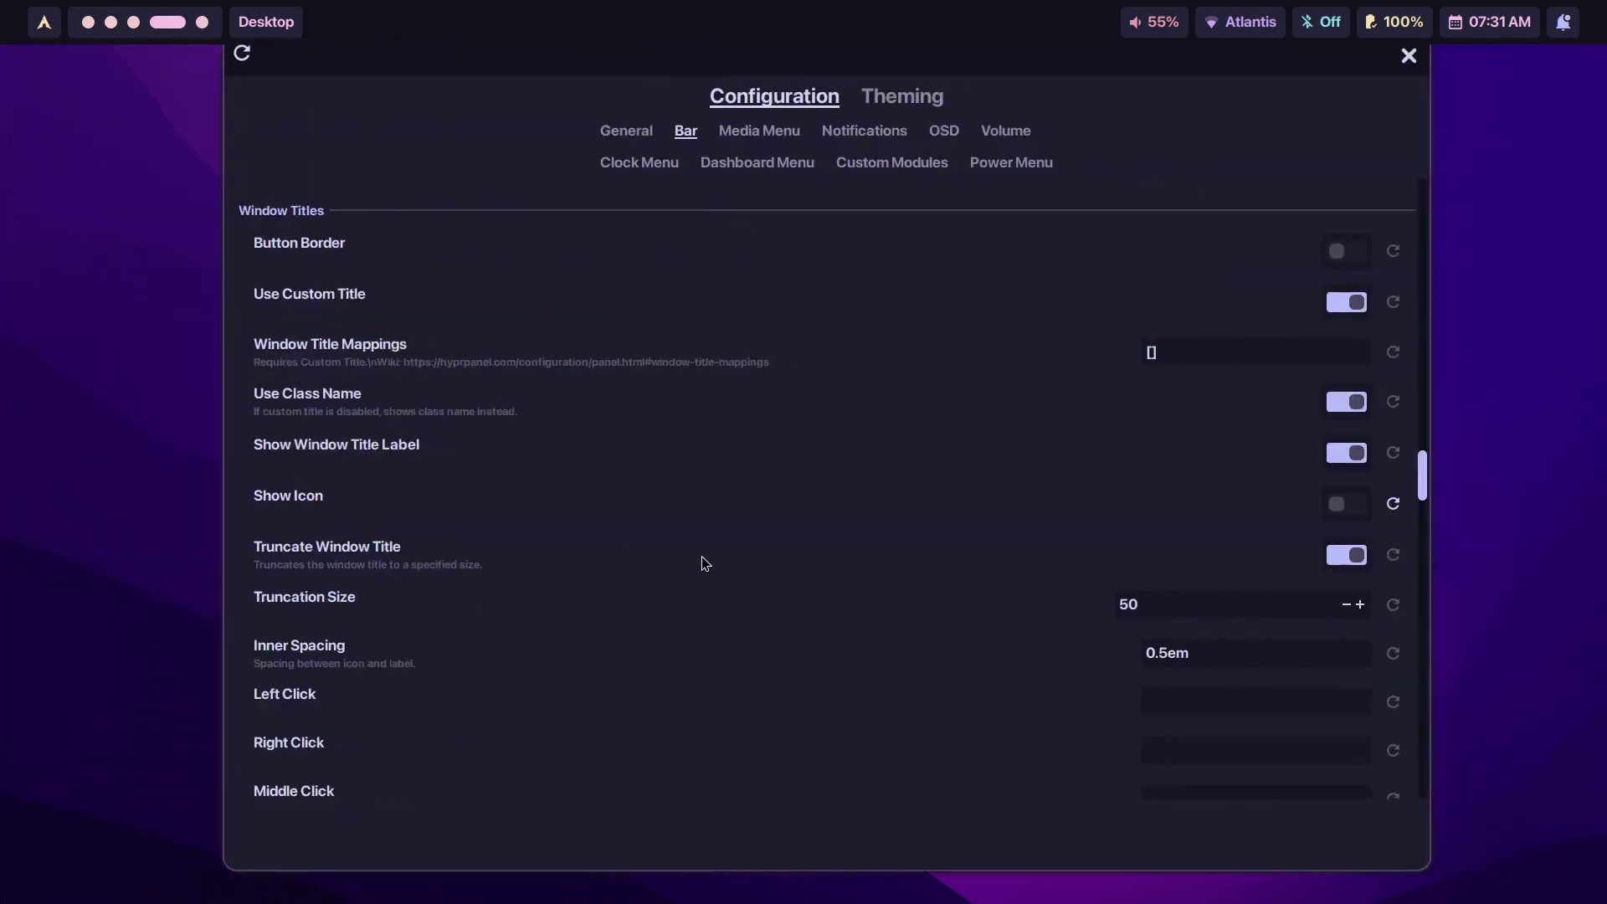
scroll(629, 471, "down", 5)
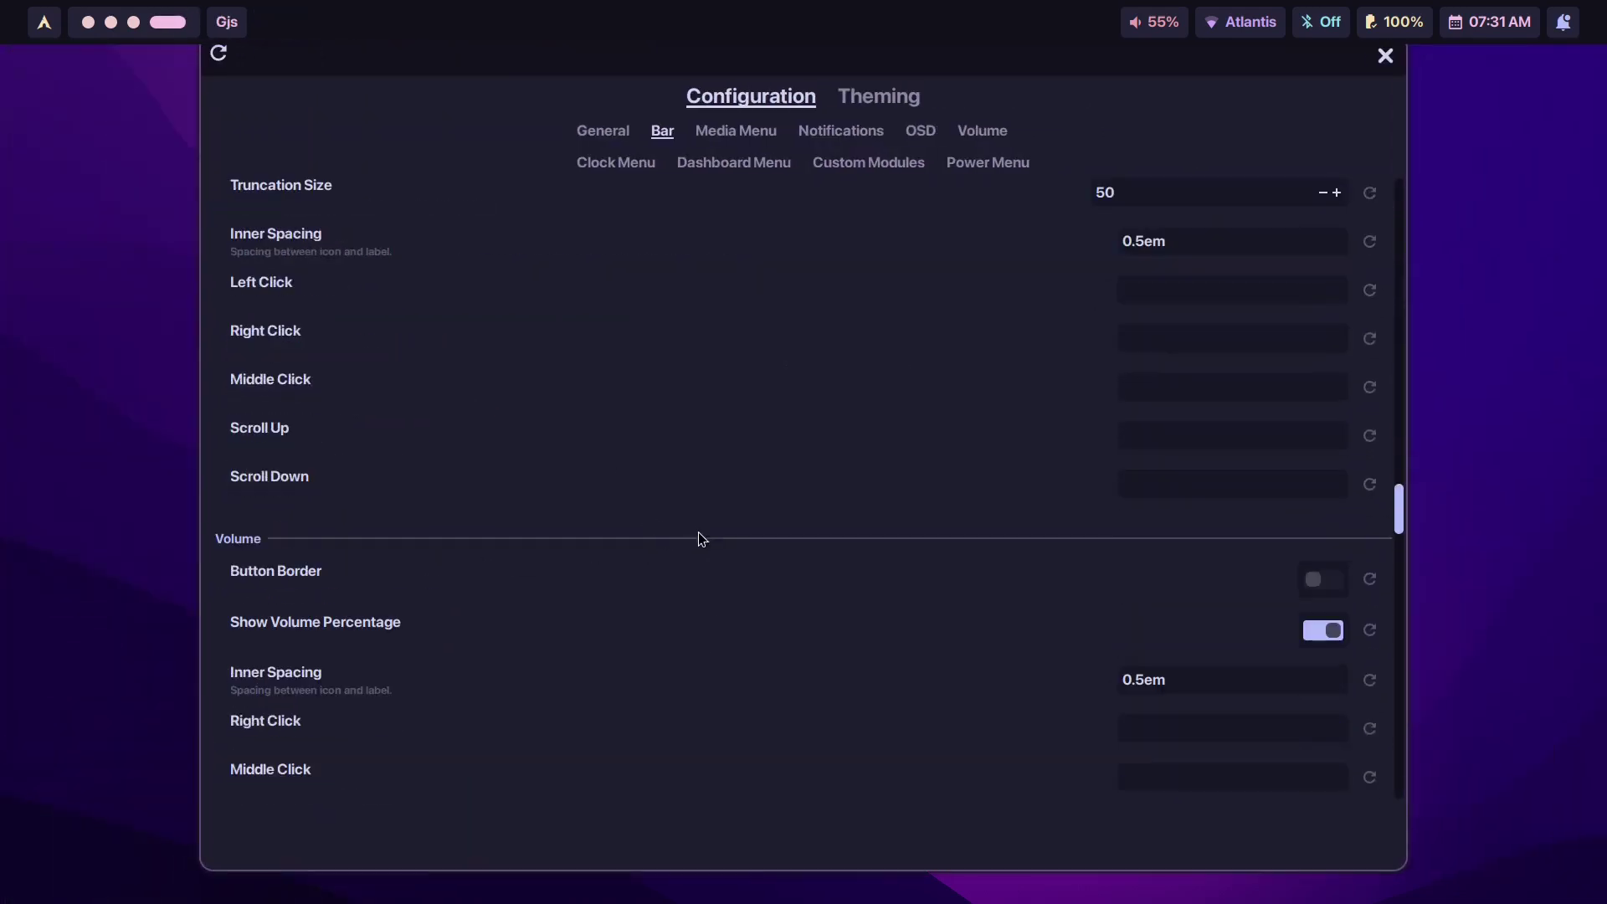
left_click(756, 170)
scroll(656, 574, "down", 5)
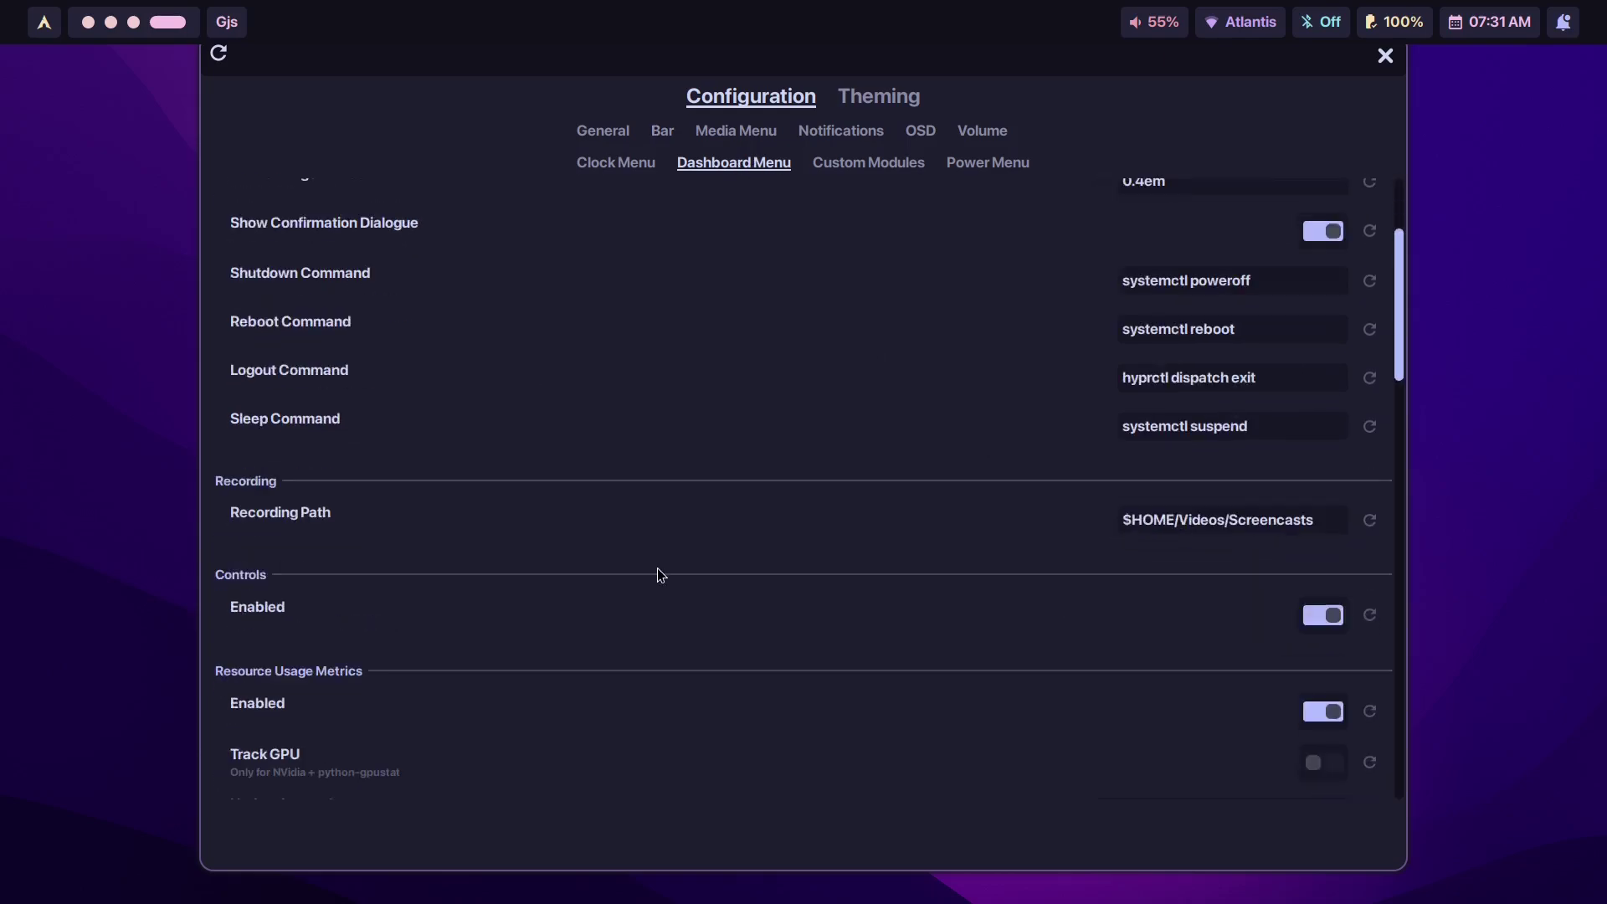
scroll(698, 571, "down", 2)
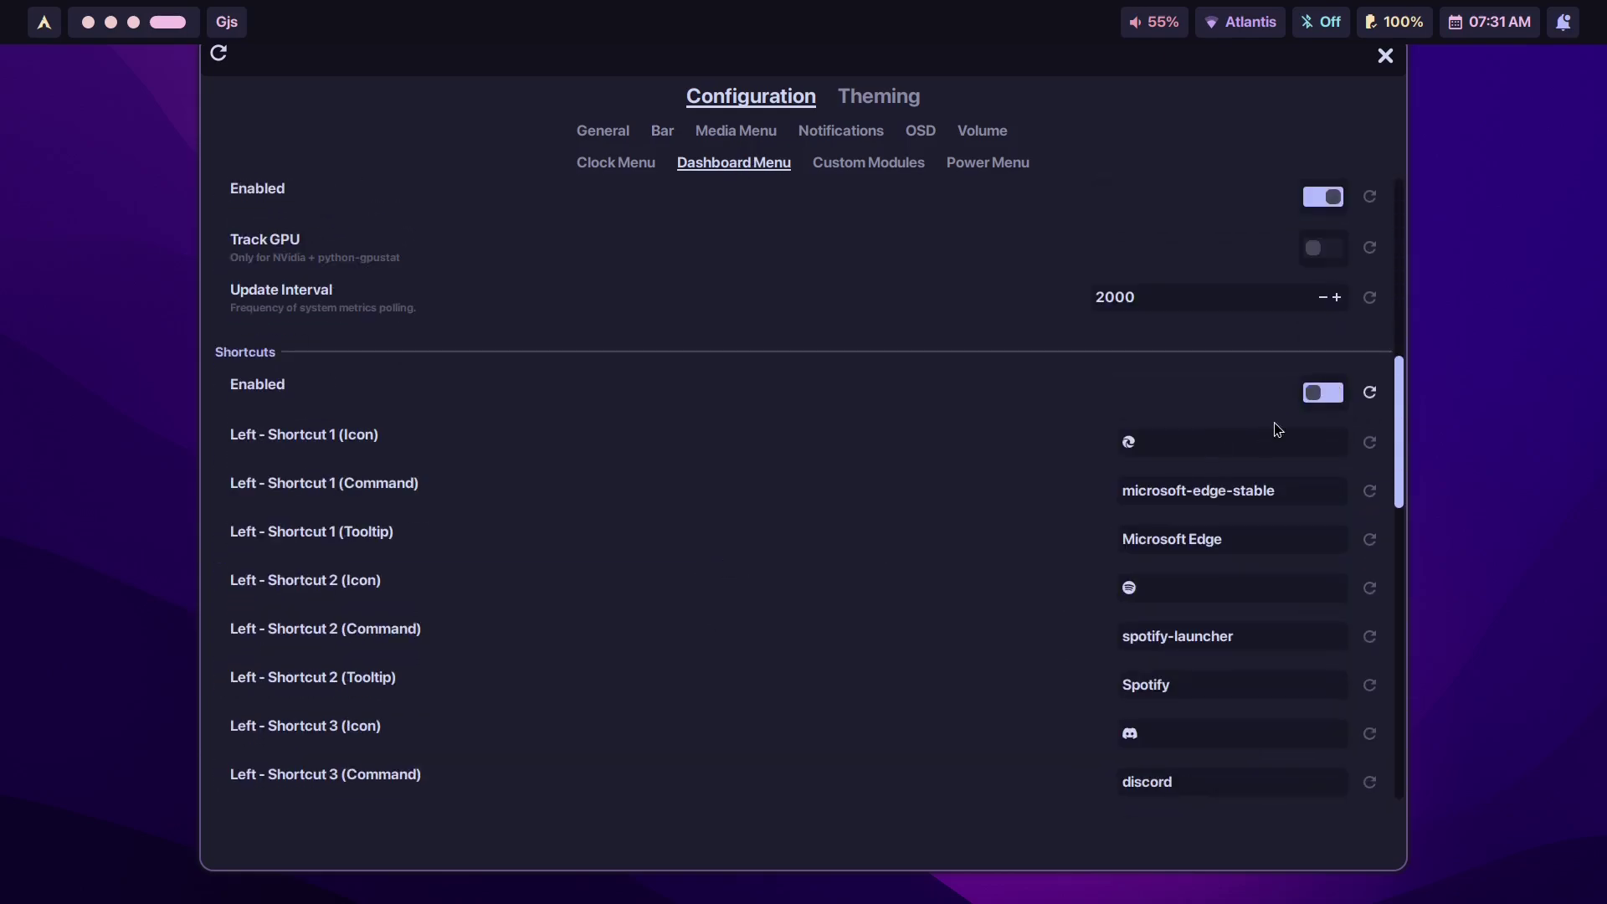
scroll(1273, 427, "down", 10)
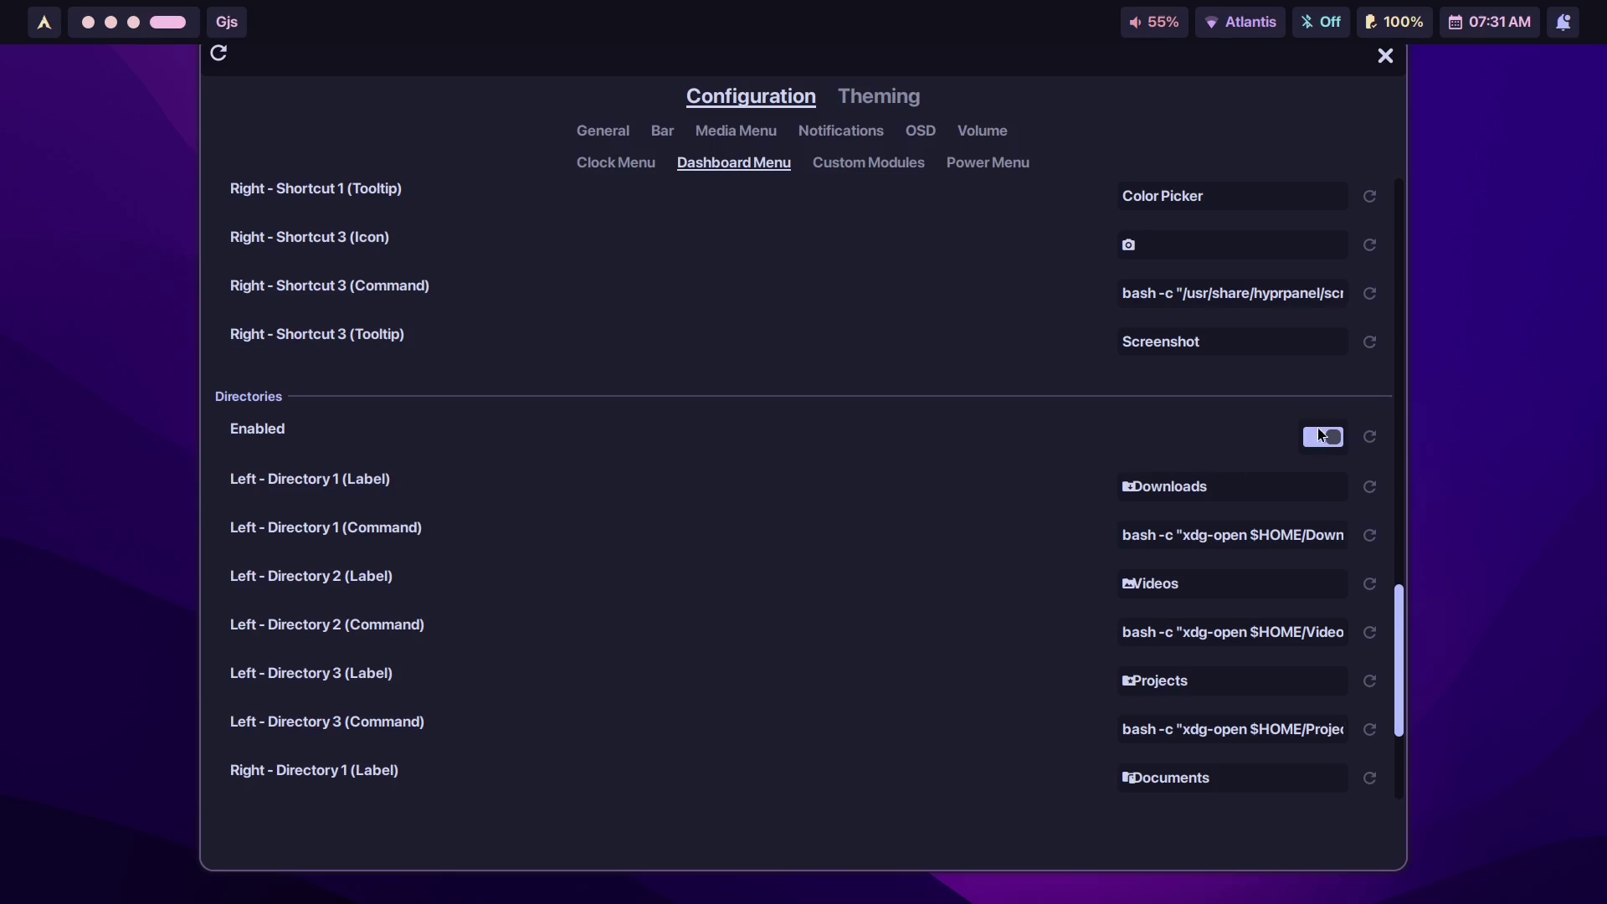
left_click(1322, 436)
scroll(511, 469, "down", 3)
scroll(219, 277, "up", 8)
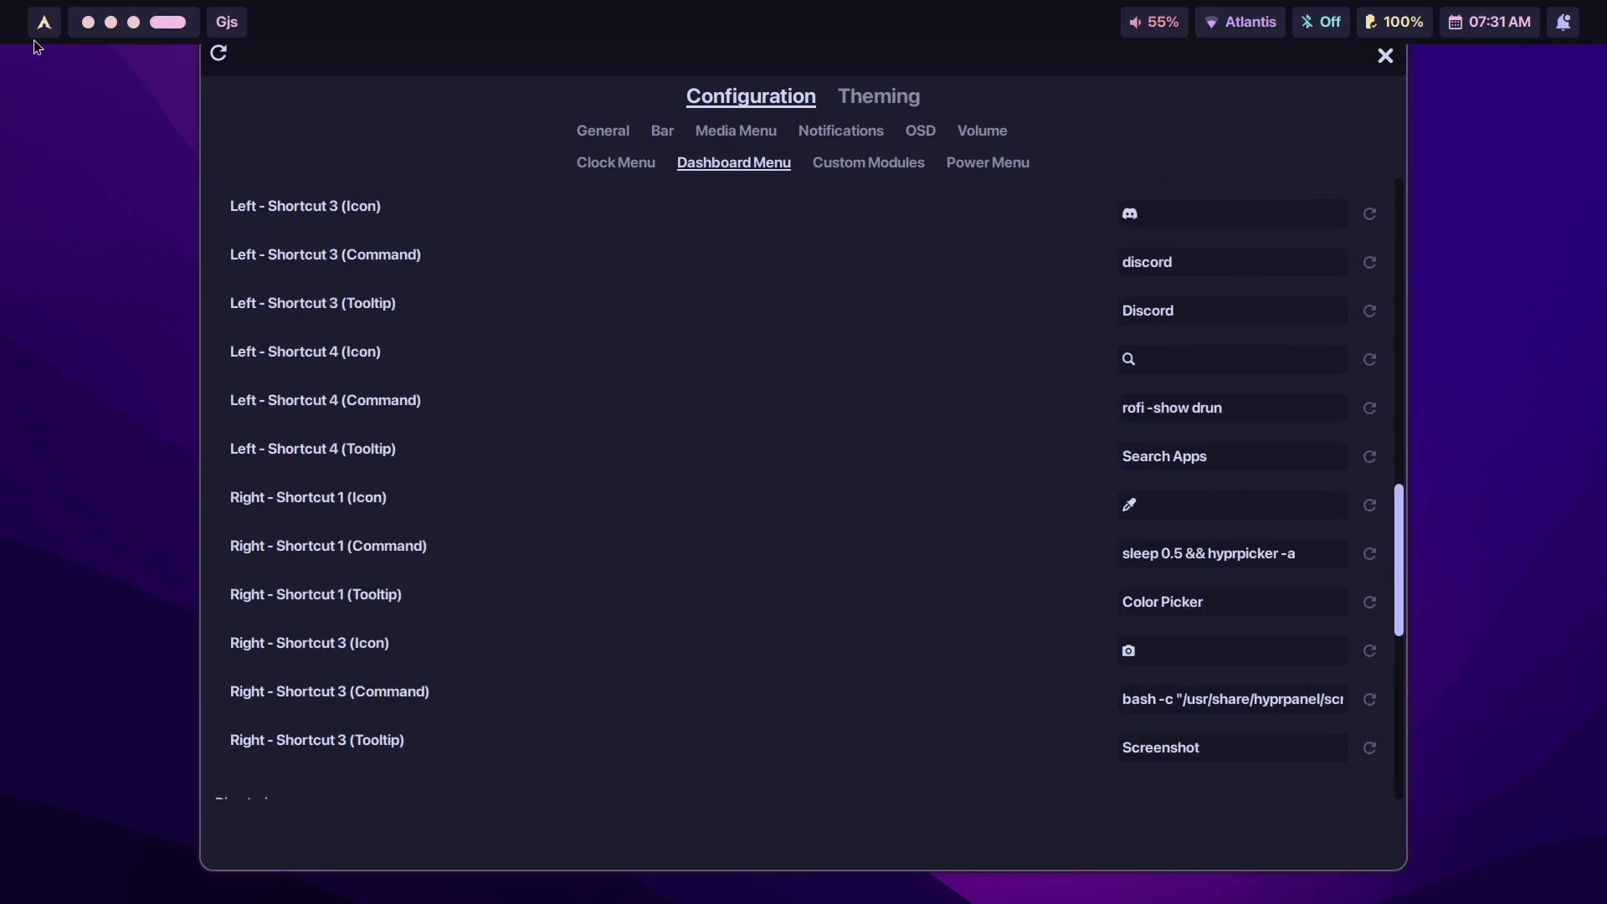
Step: Preview the slimmed dashboard from the launcher icon, then close it
left_click(51, 27)
left_click(46, 29)
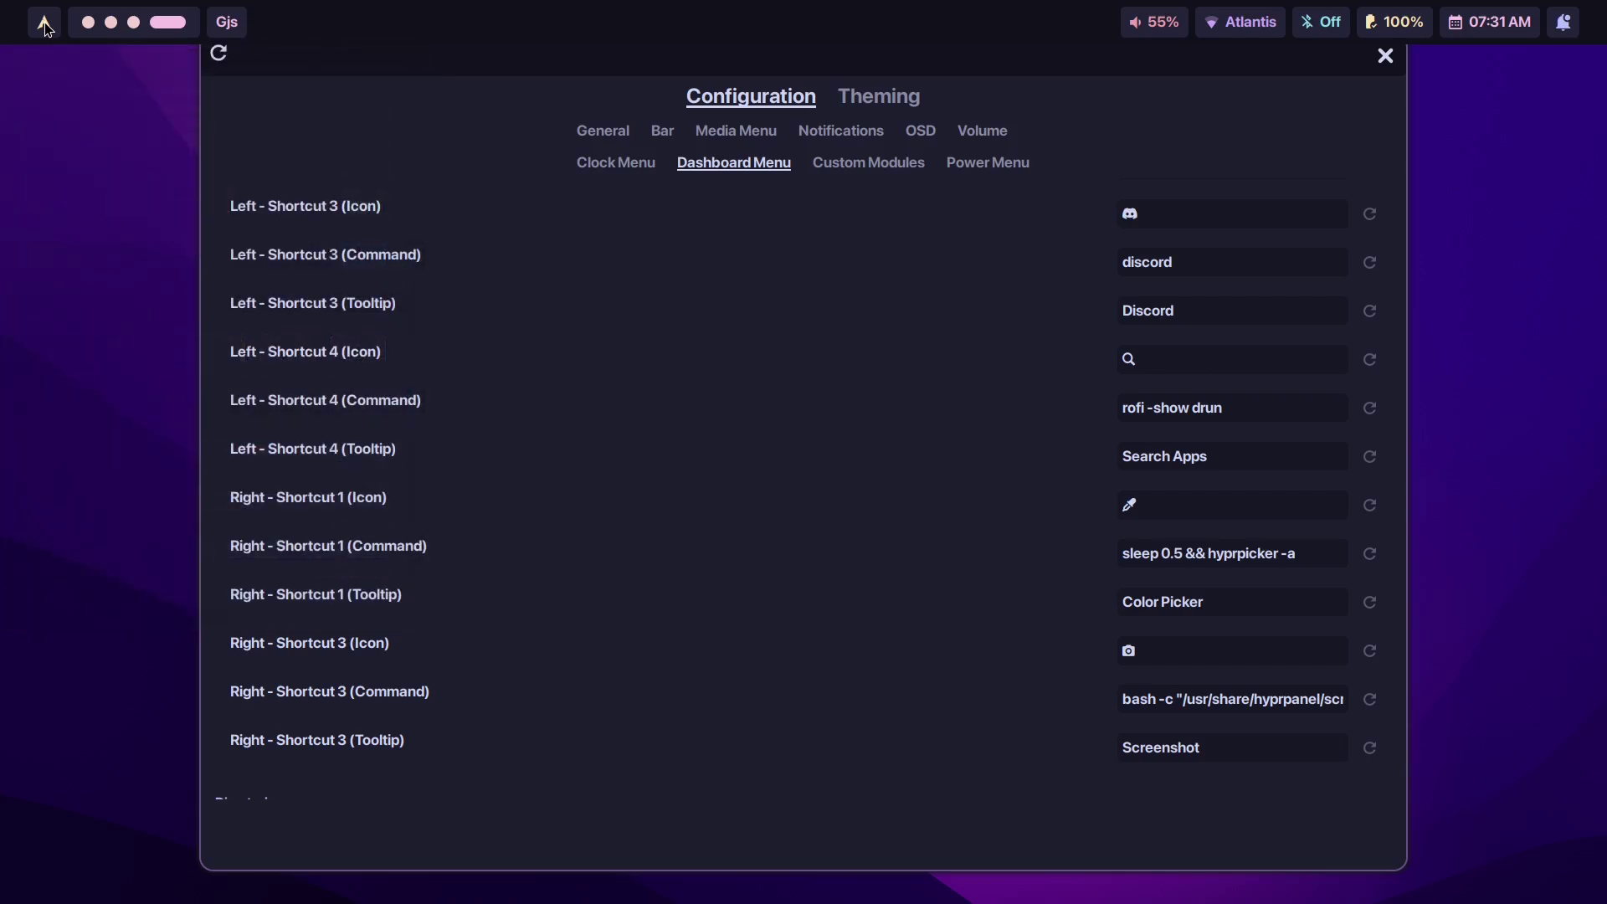
left_click(46, 29)
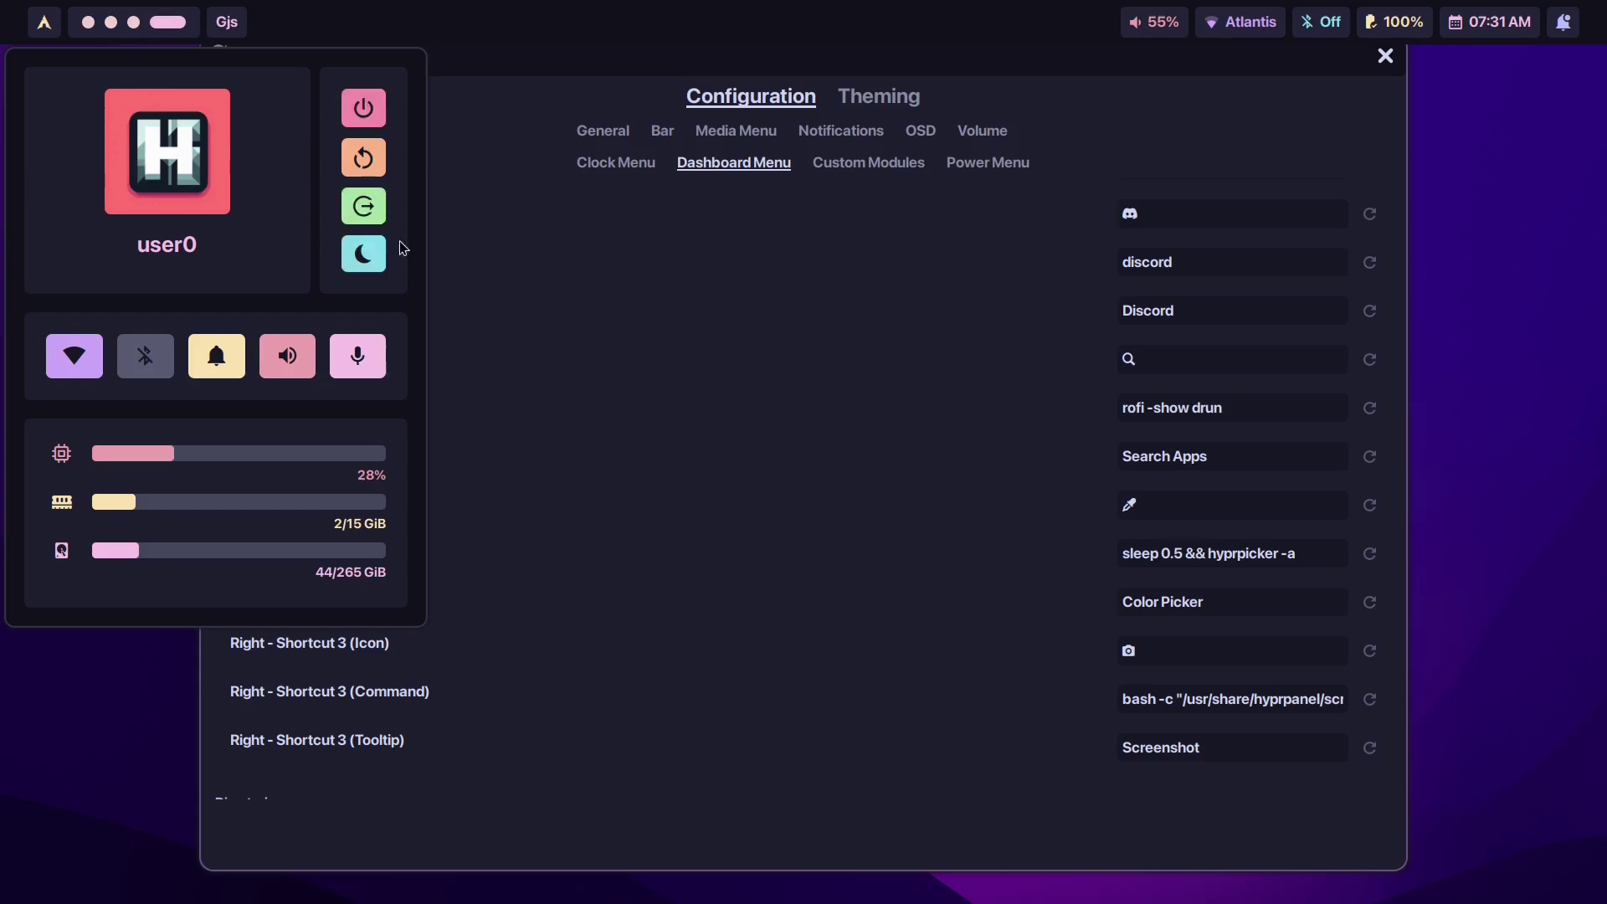
left_click(515, 248)
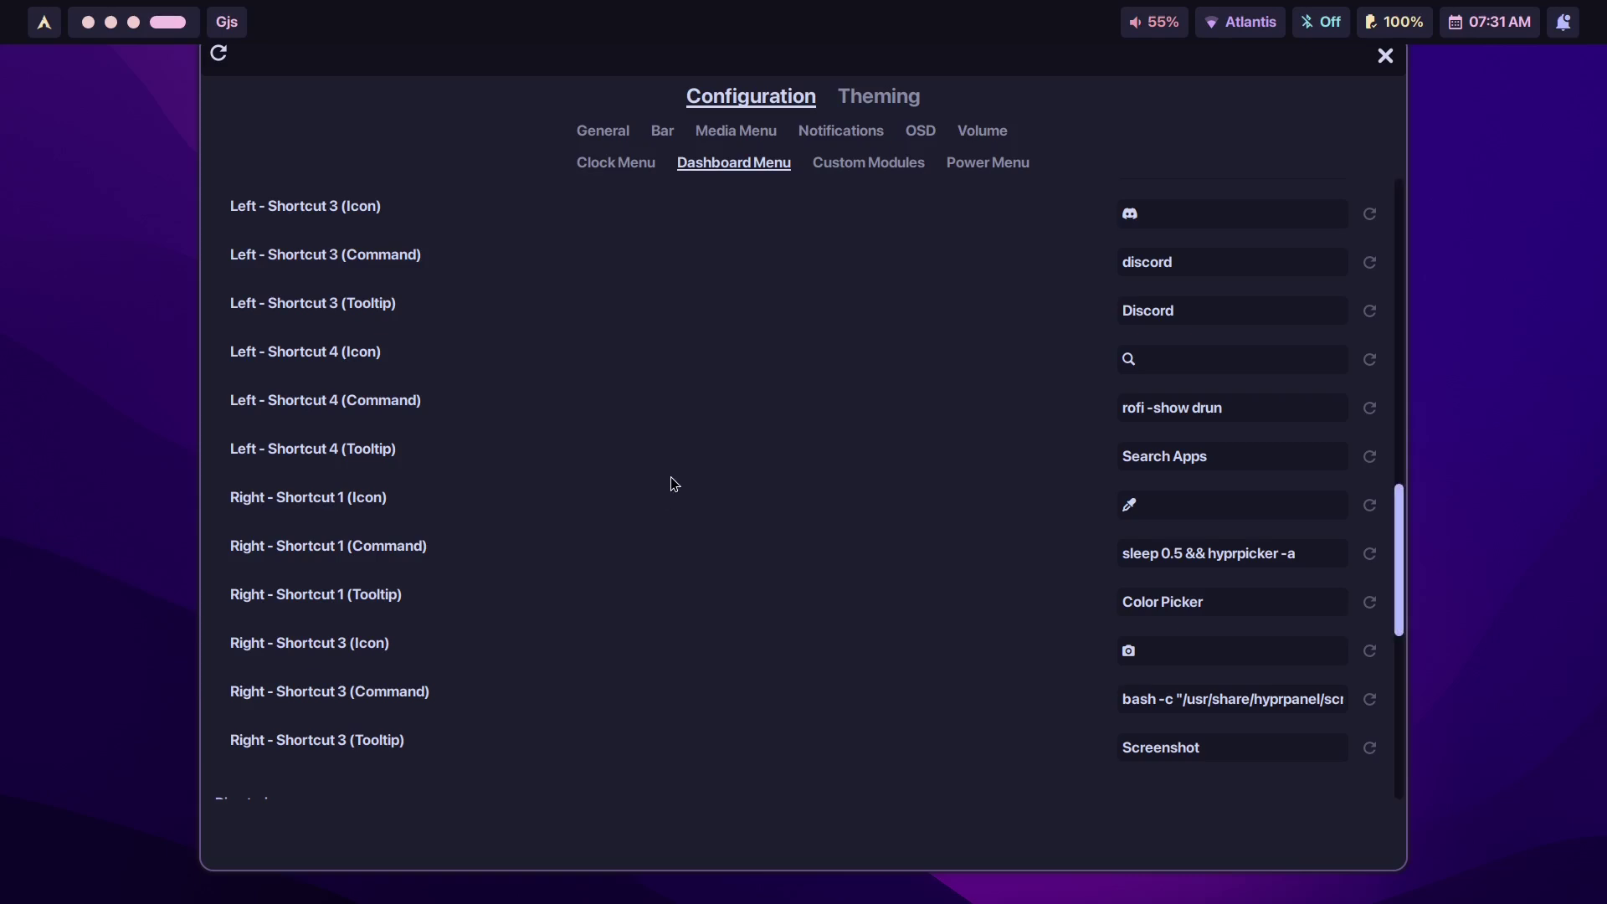
Step: Preview the OSD with volume, brightness and mute keys, ending with volume at 50%
key("XF86AudioLowerVolume")
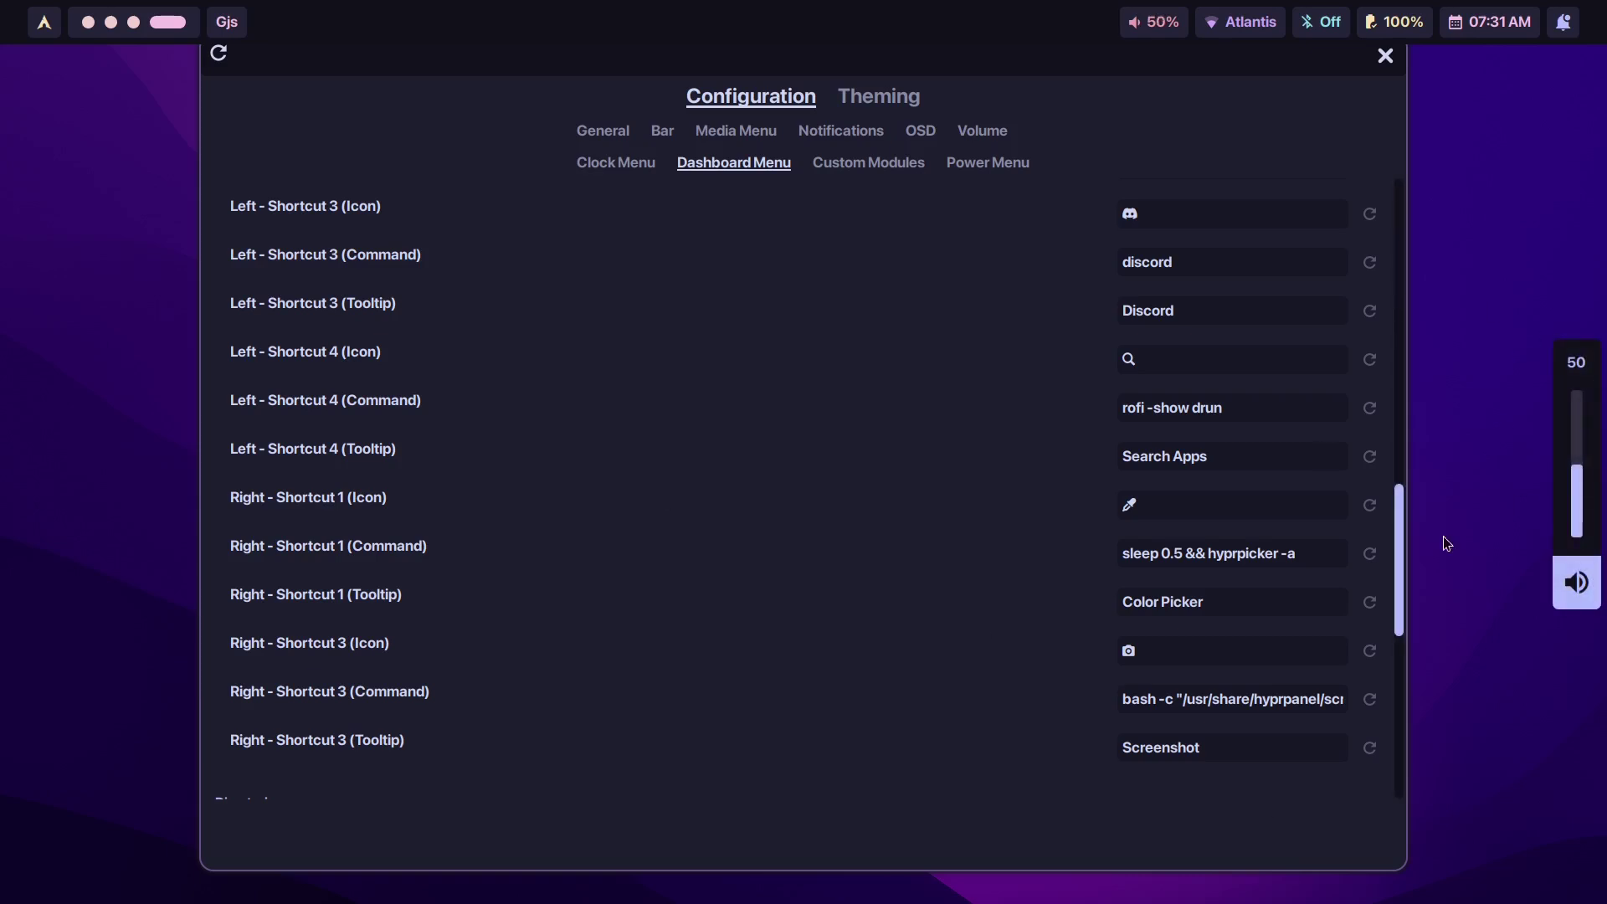
key("XF86AudioLowerVolume")
key("XF86AudioLowerVolume")
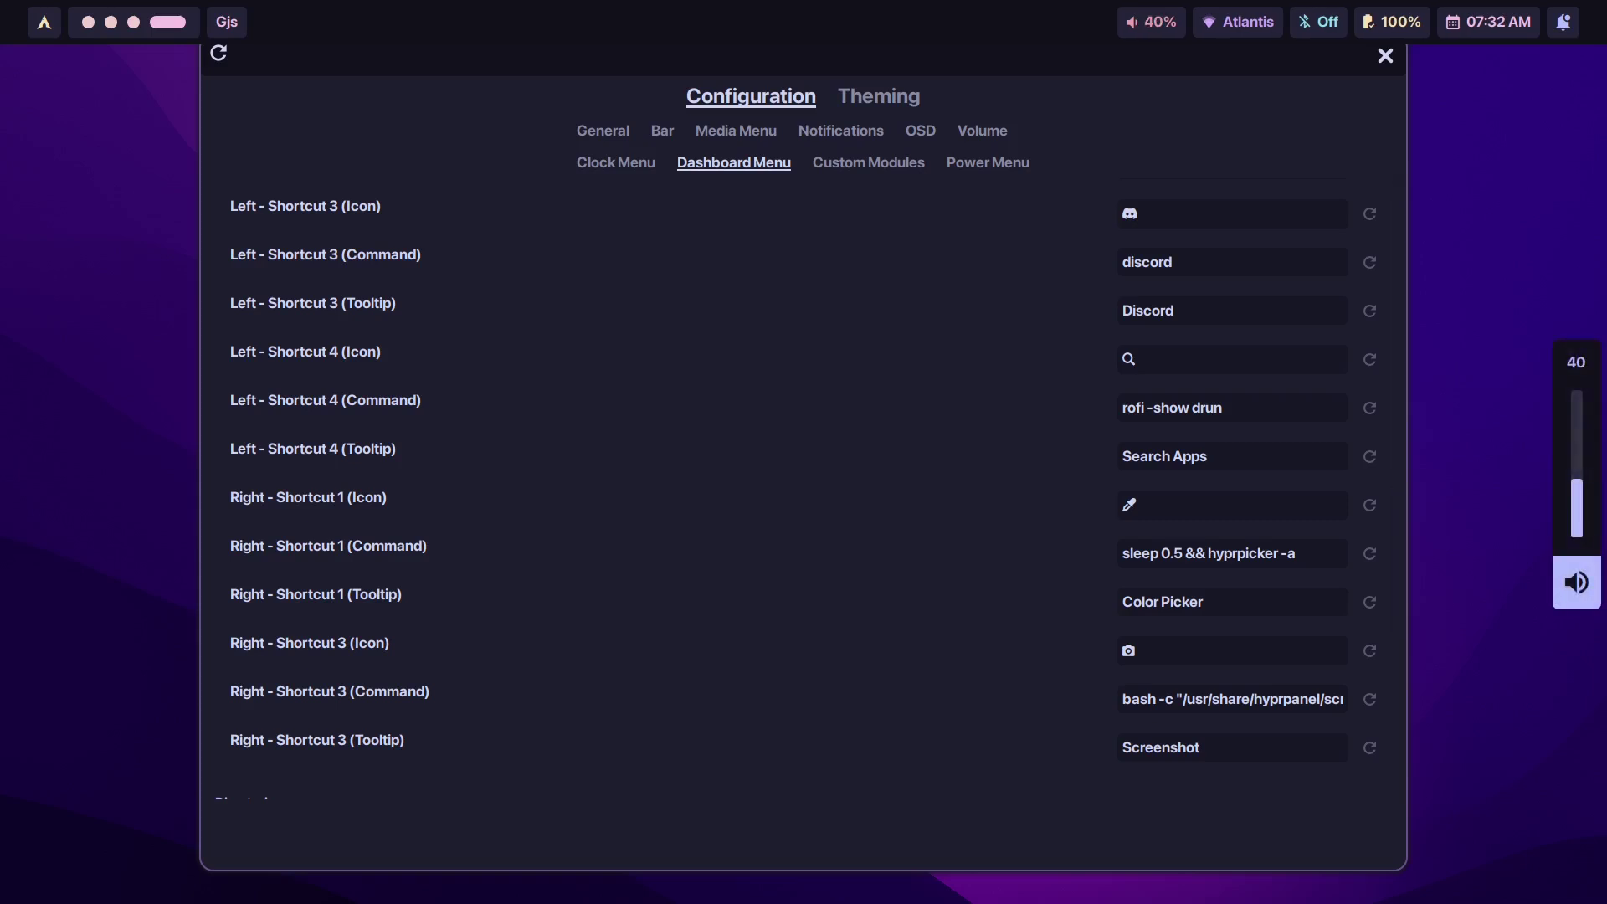
key("XF86AudioRaiseVolume")
key("XF86AudioRaiseVolume")
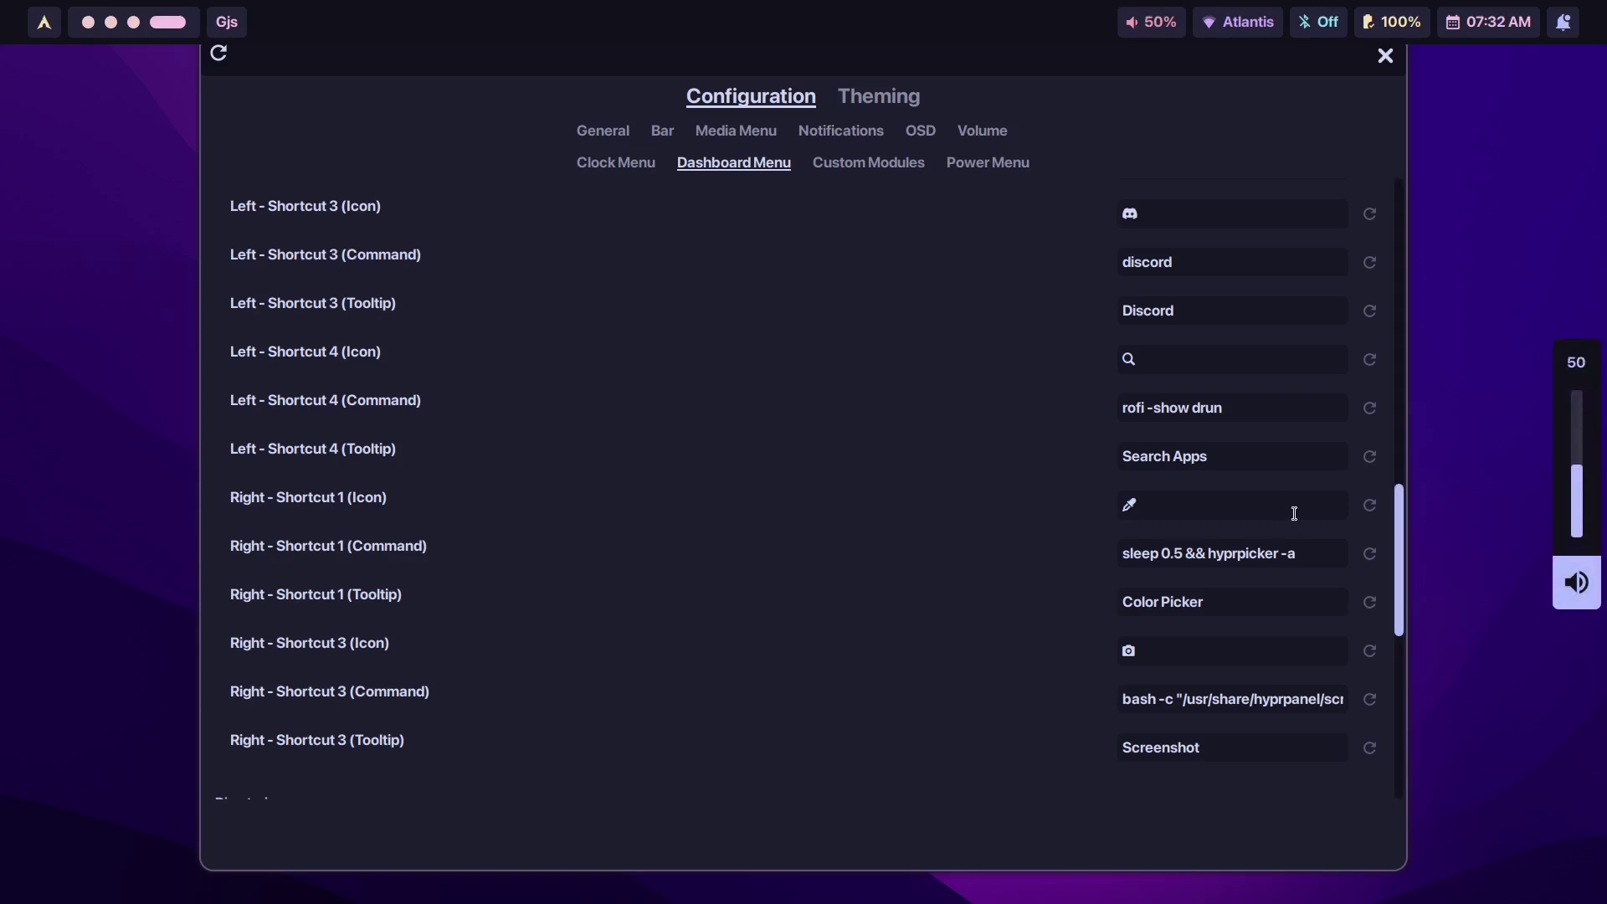
key("XF86MonBrightnessDown")
key("XF86AudioMute")
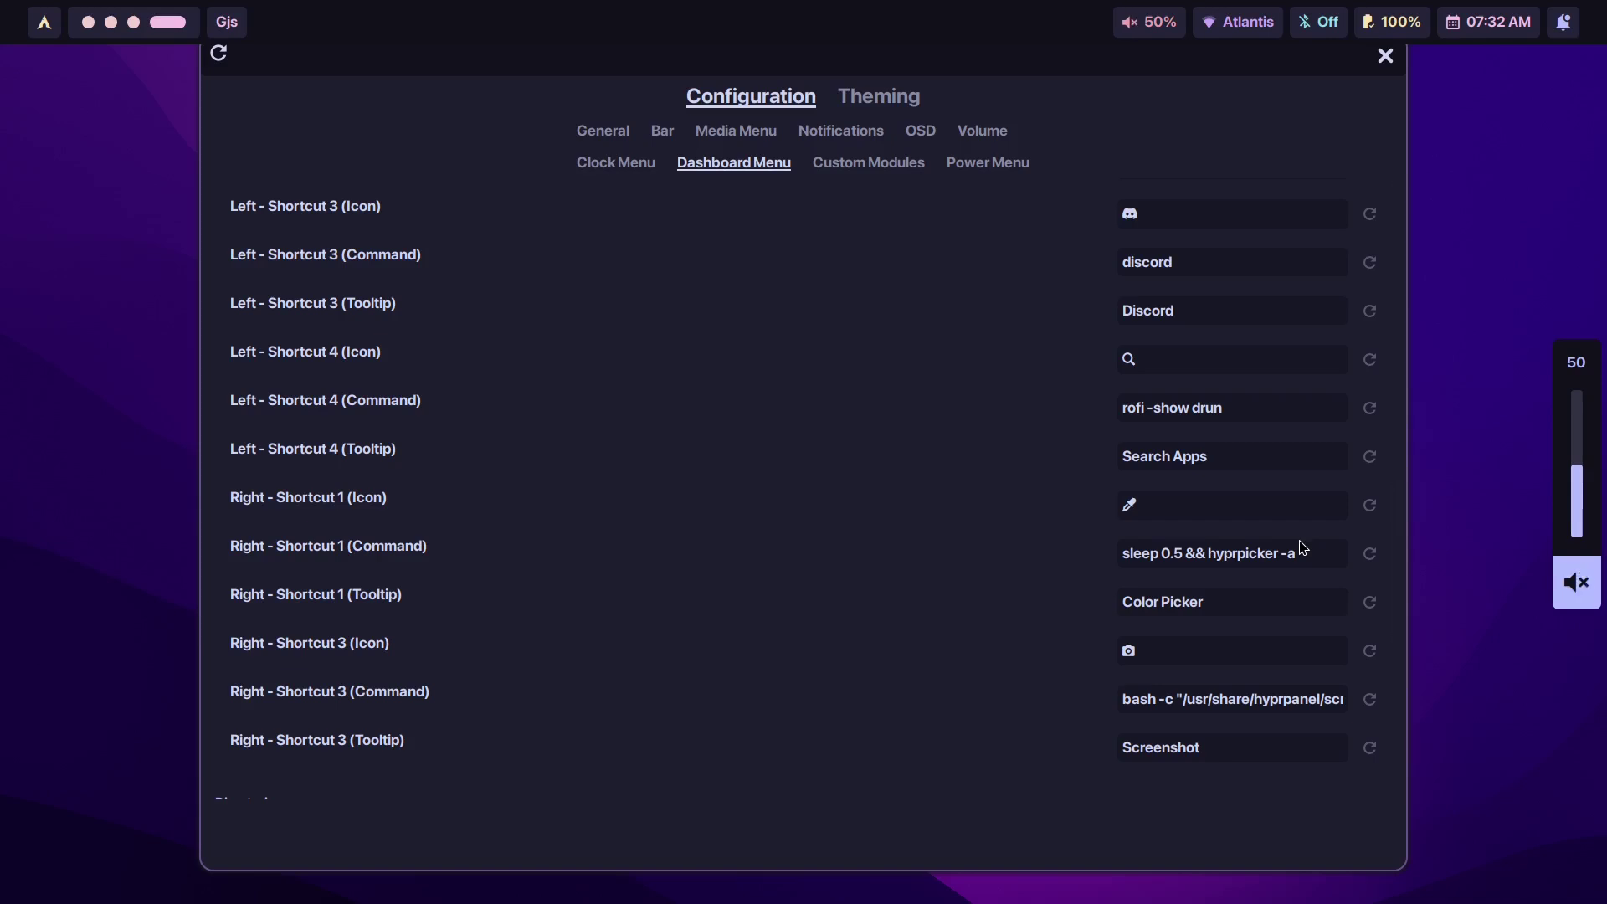
key("XF86AudioMute")
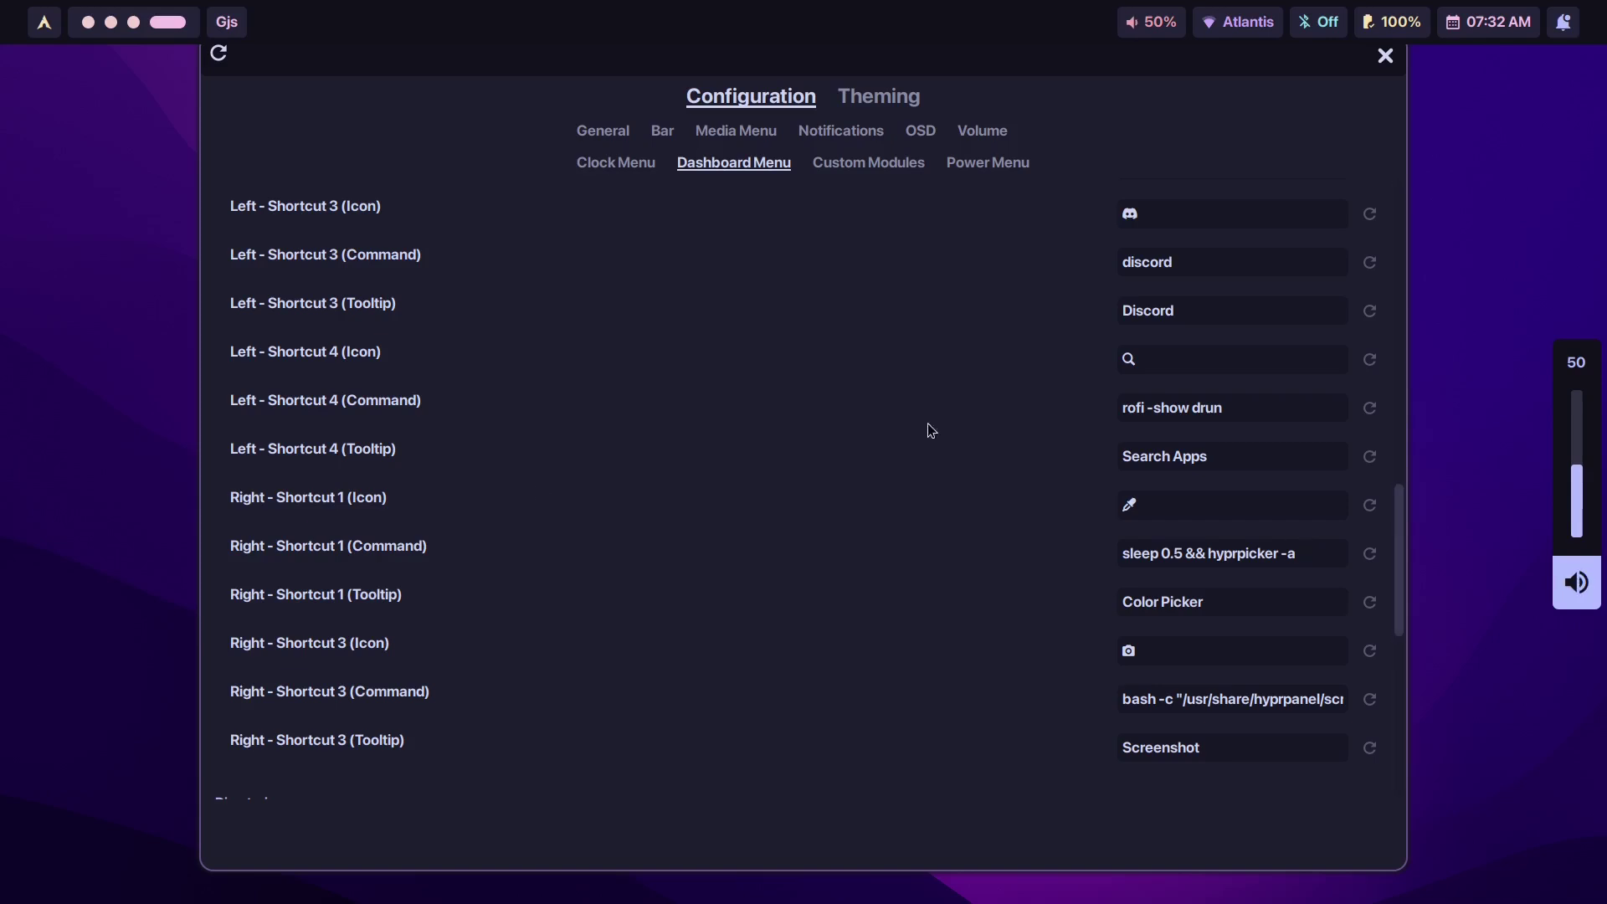
Step: Enable the OSD shadow and preview it with the volume keys, ending at 40% volume
left_click(937, 136)
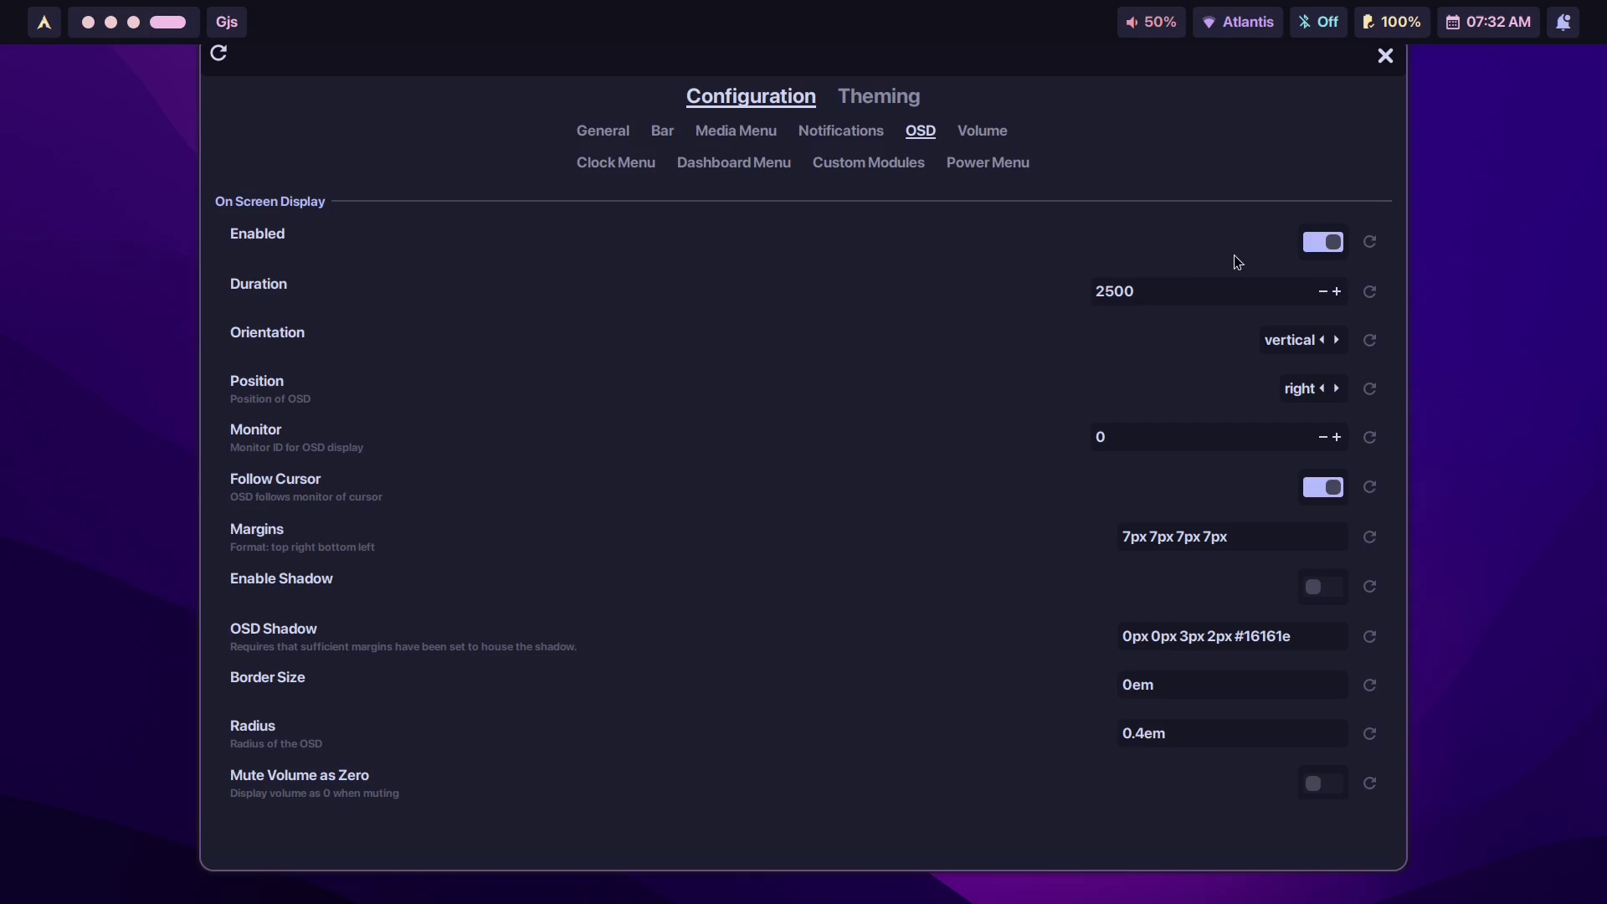
scroll(655, 349, "down", 1)
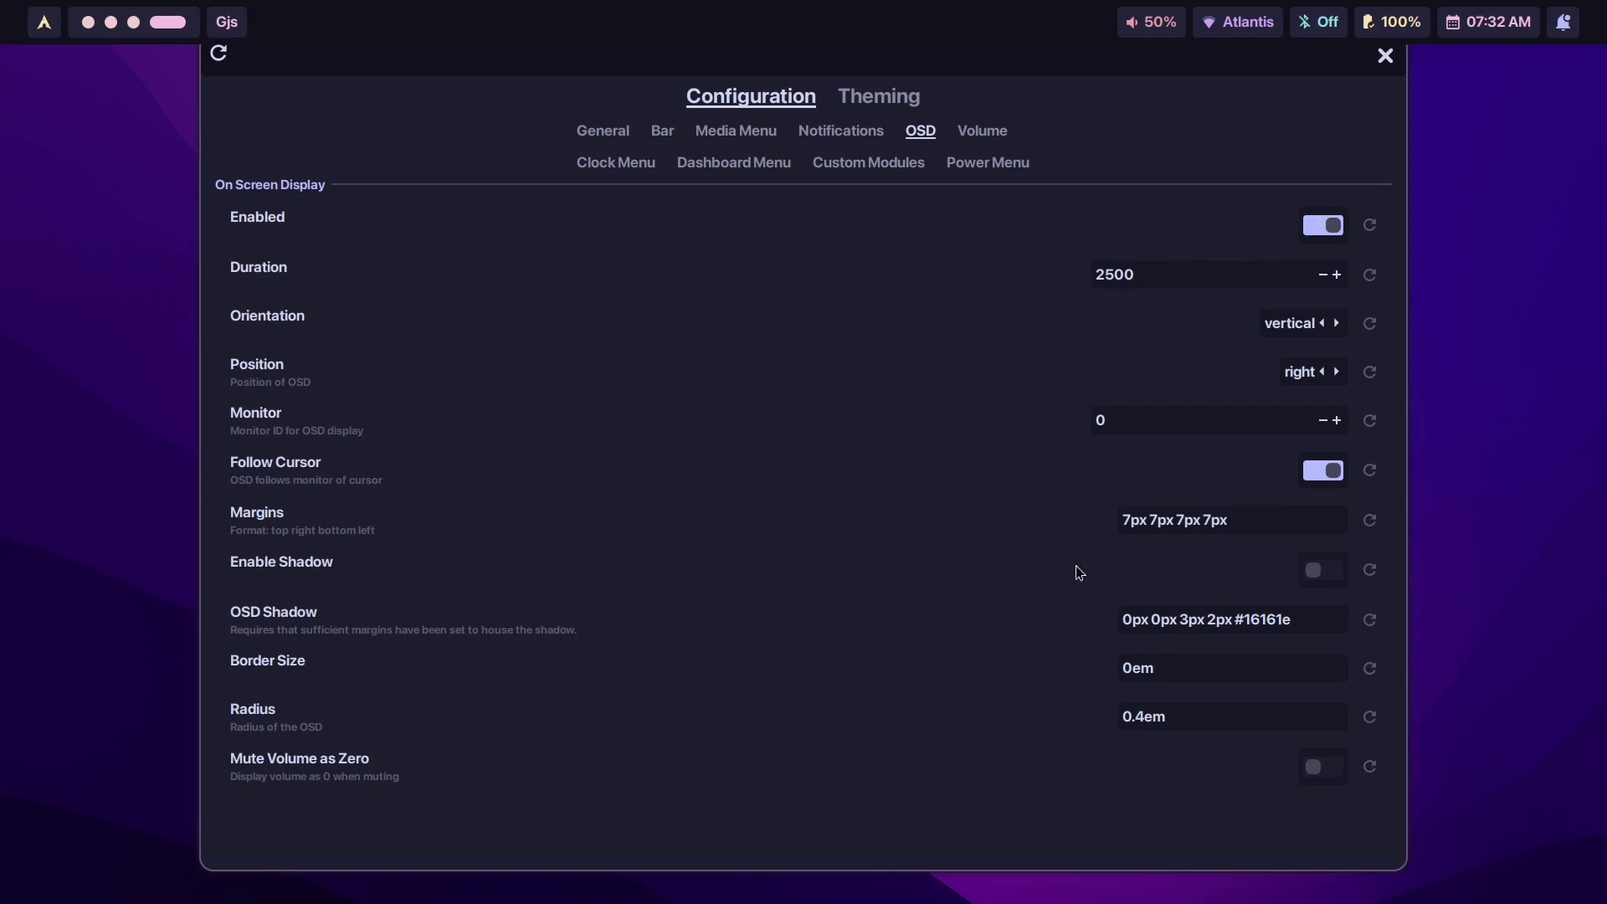
left_click(1322, 570)
key("XF86AudioLowerVolume")
key("XF86AudioLowerVolume")
key("XF86AudioLowerVolume")
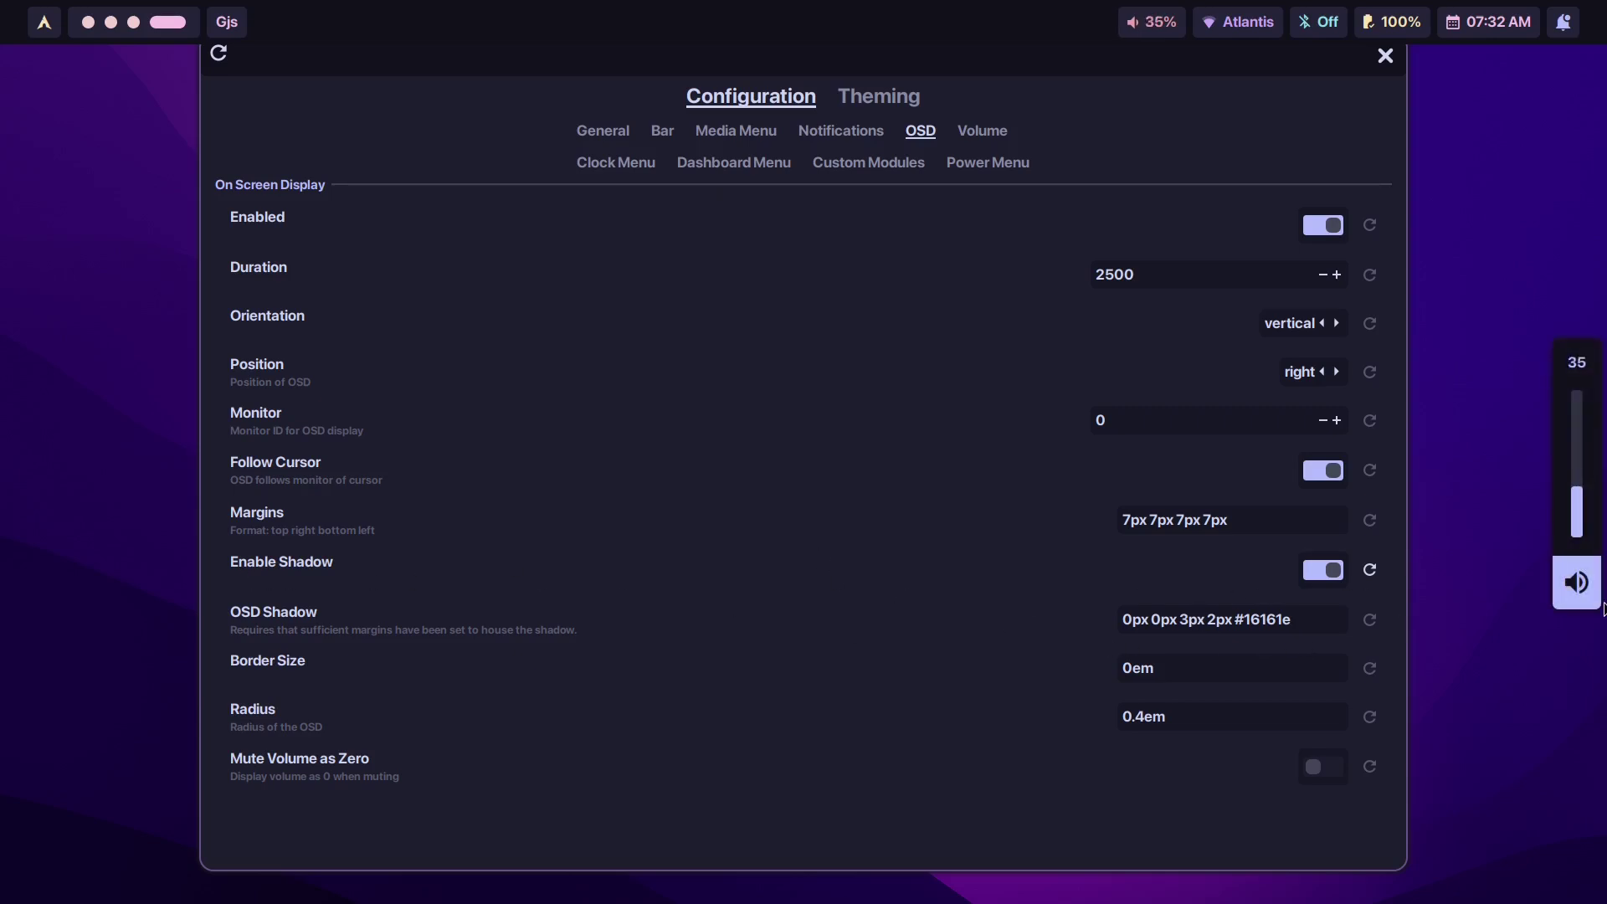
key("XF86AudioRaiseVolume")
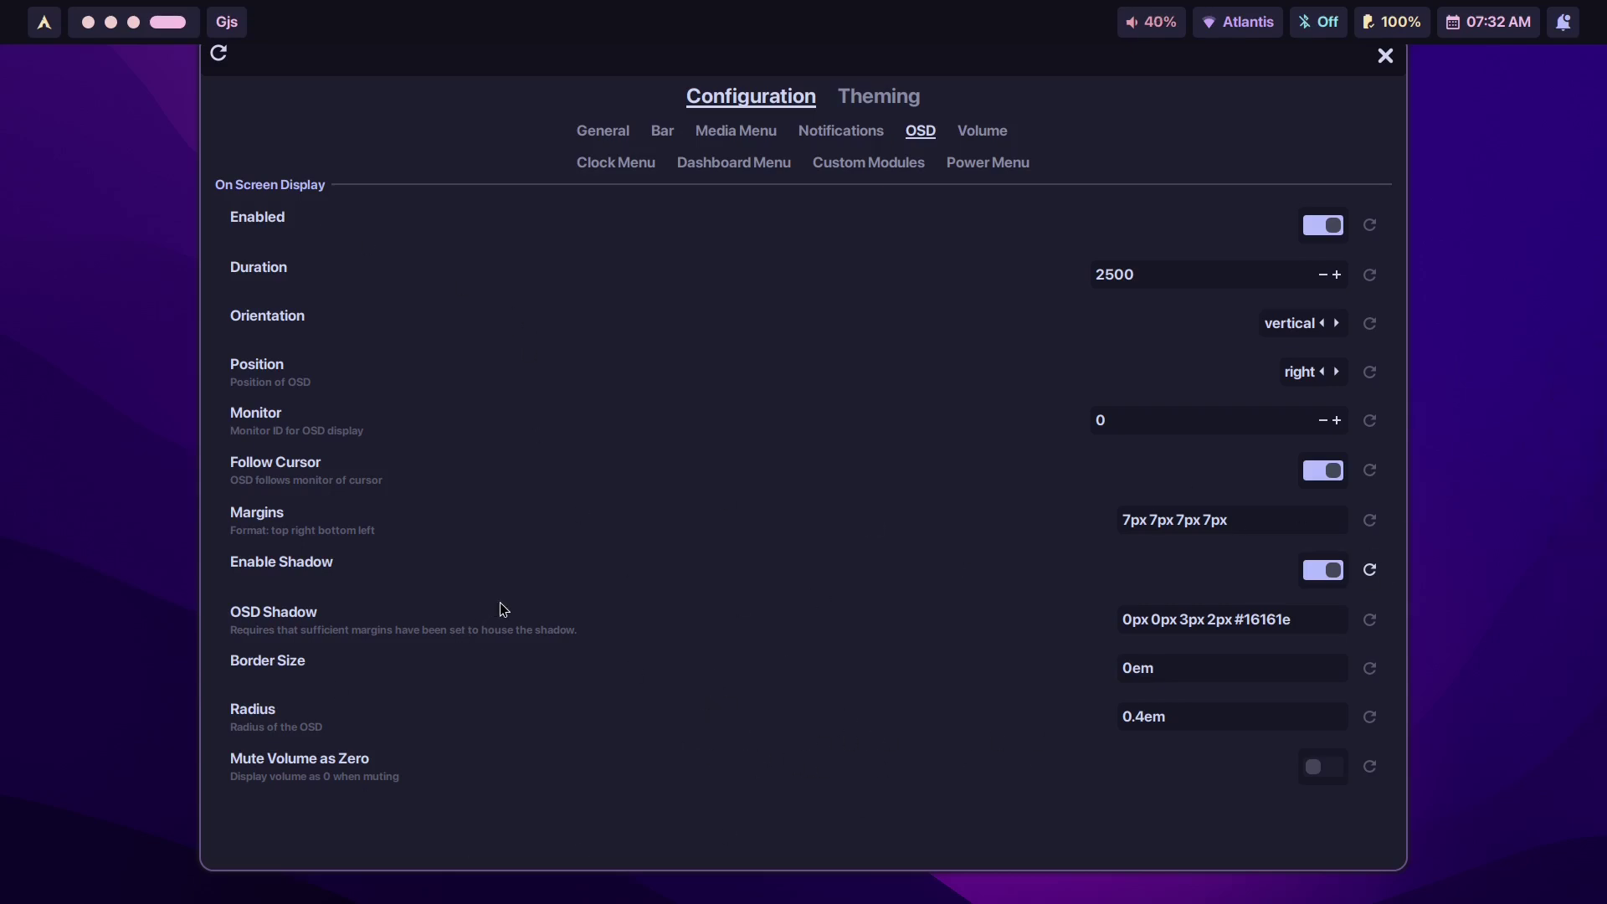
scroll(316, 394, "up", 1)
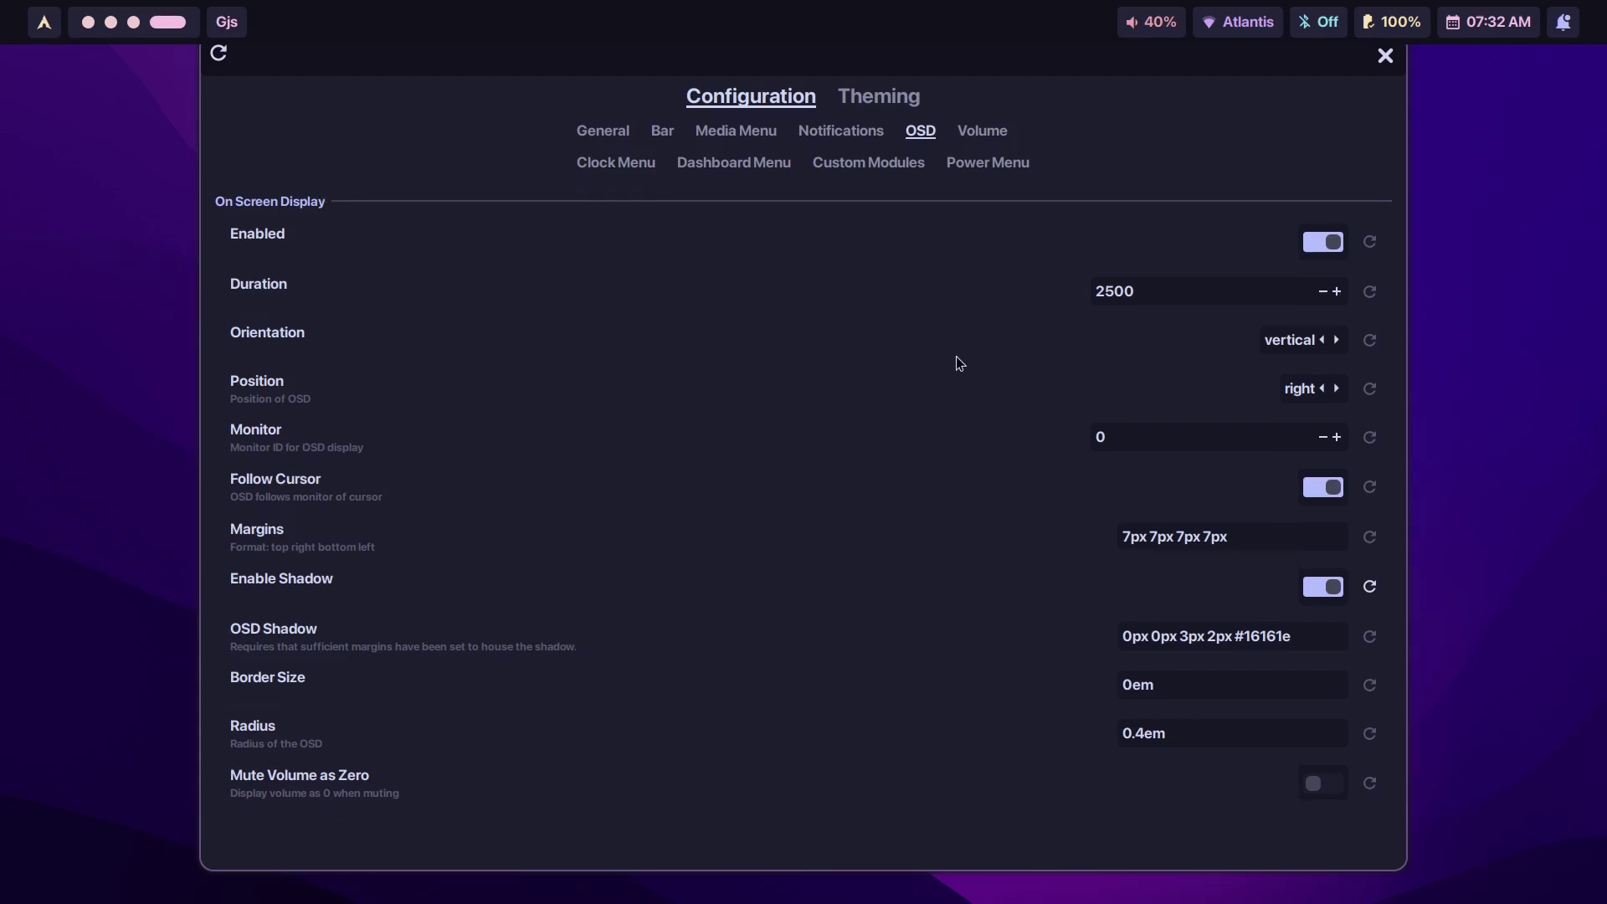
Step: Switch the OSD orientation to horizontal and its position to bottom centre
left_click(1337, 341)
key("XF86AudioLowerVolume")
key("XF86AudioRaiseVolume")
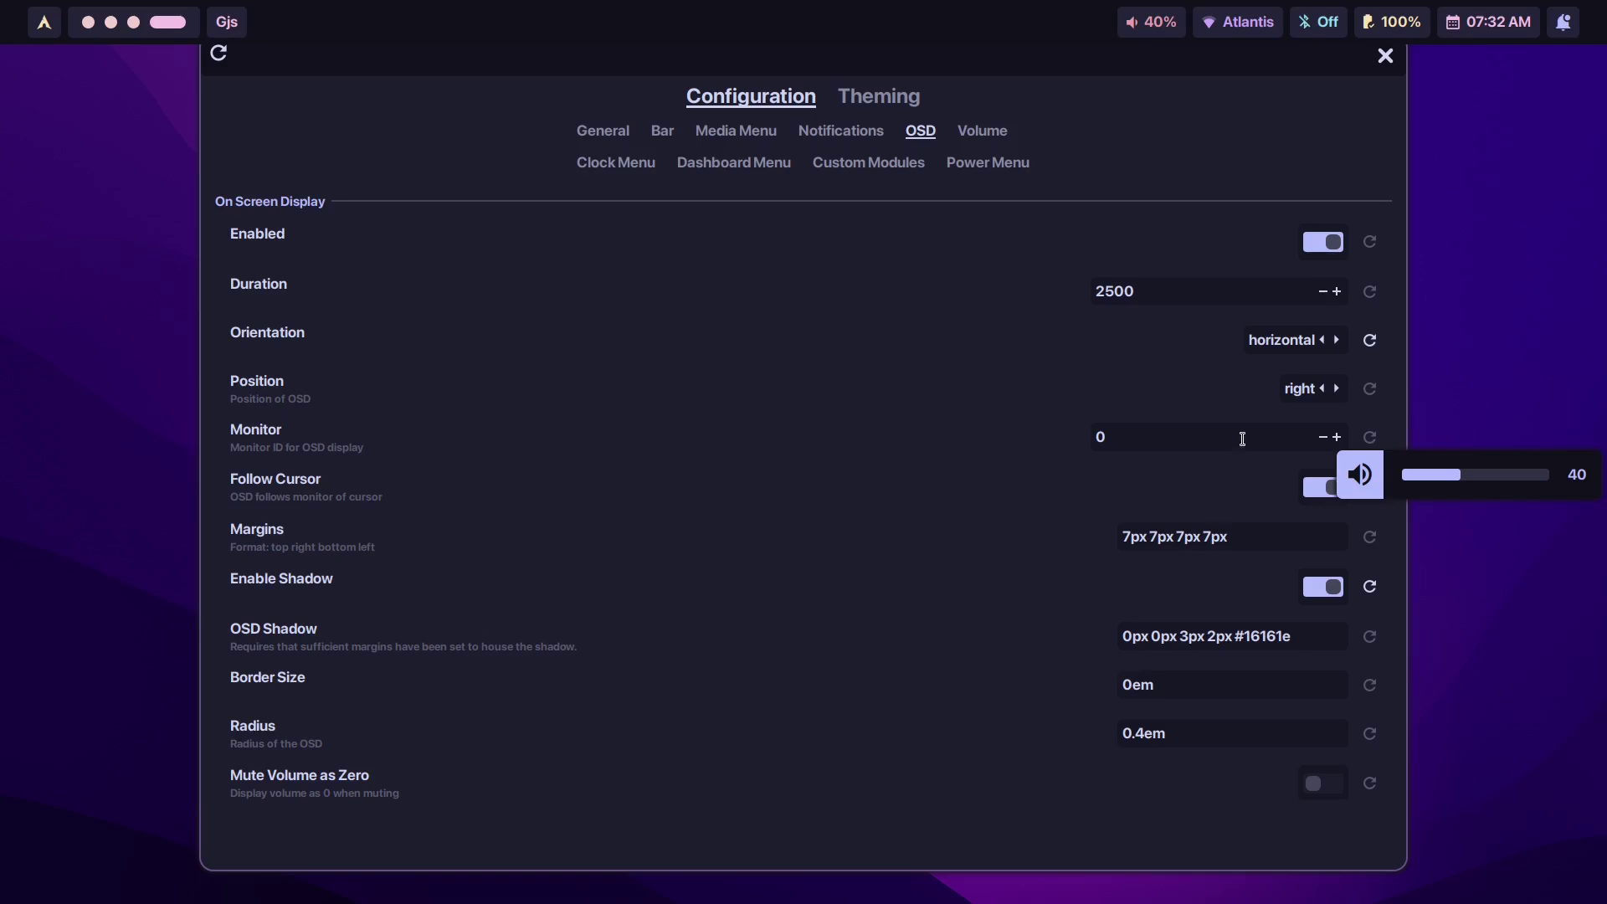
left_click(1336, 390)
left_click(1335, 390)
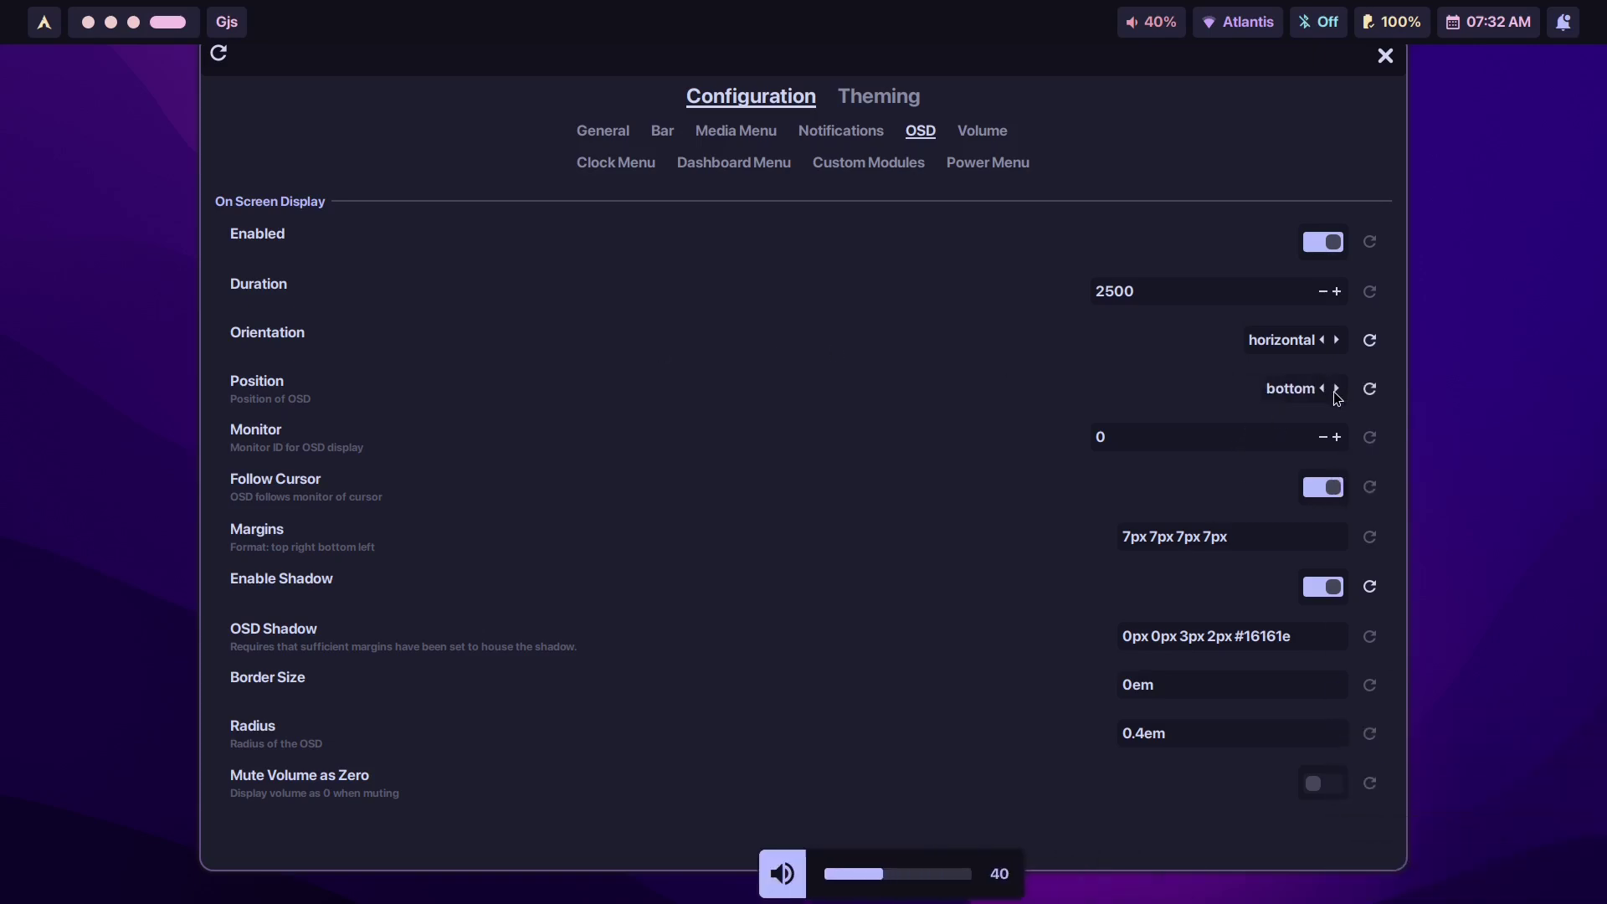
left_click(1335, 390)
left_click(1323, 390)
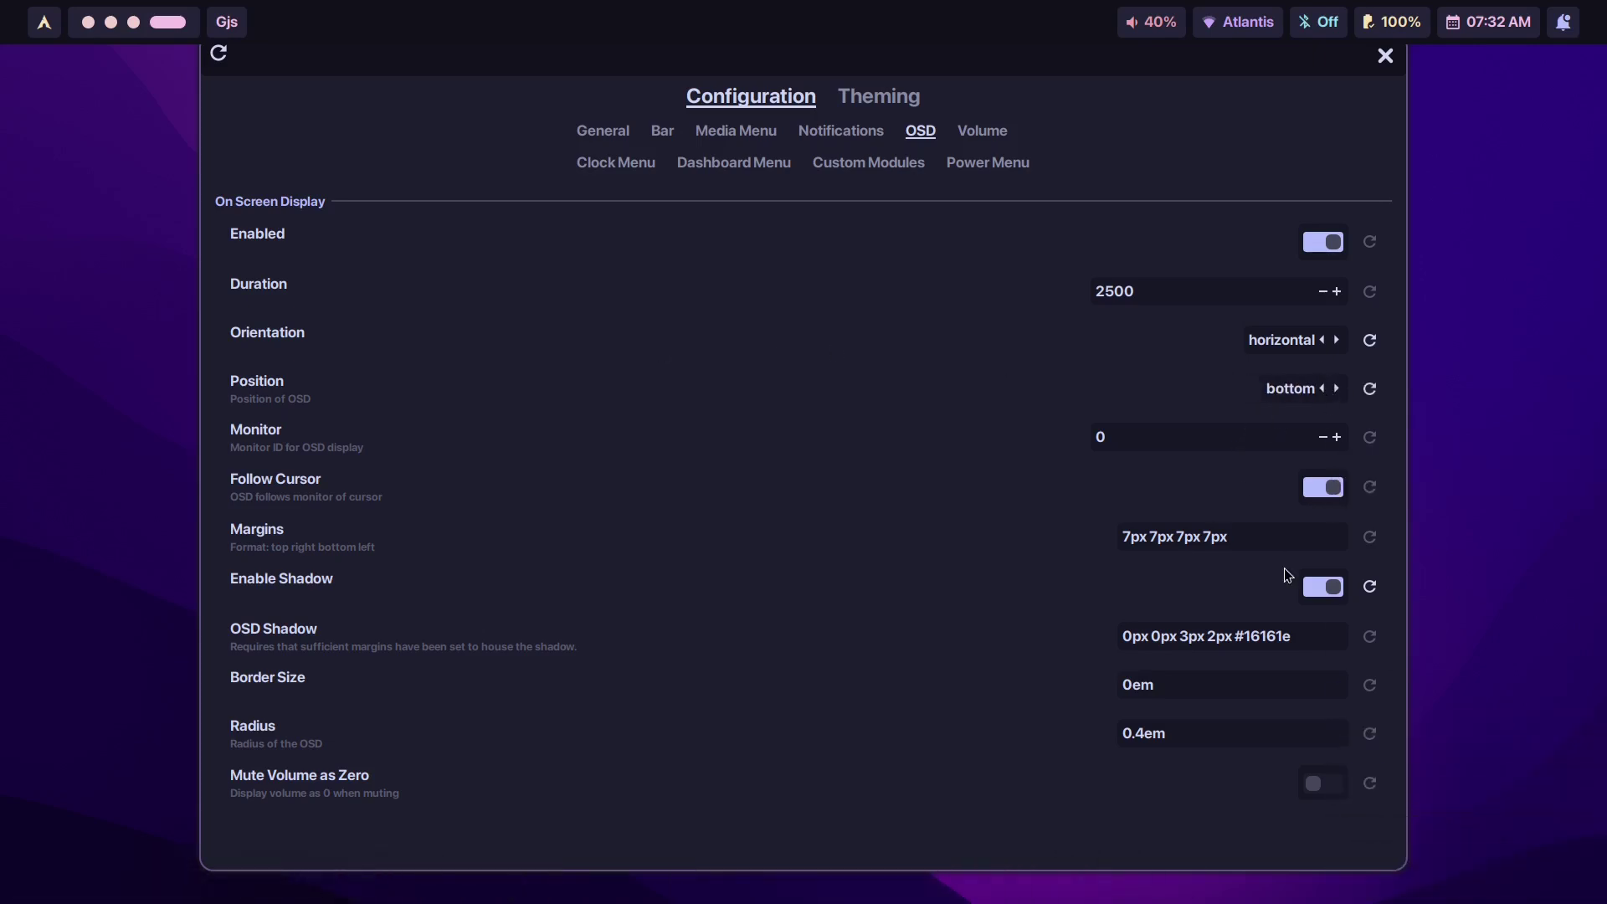
key("XF86AudioLowerVolume")
Step: Set the OSD margins to 7px 7px 100px 7px, previewing until volume is 25%
key("BackSpace")
type("50")
key("Return")
key("XF86AudioLowerVolume")
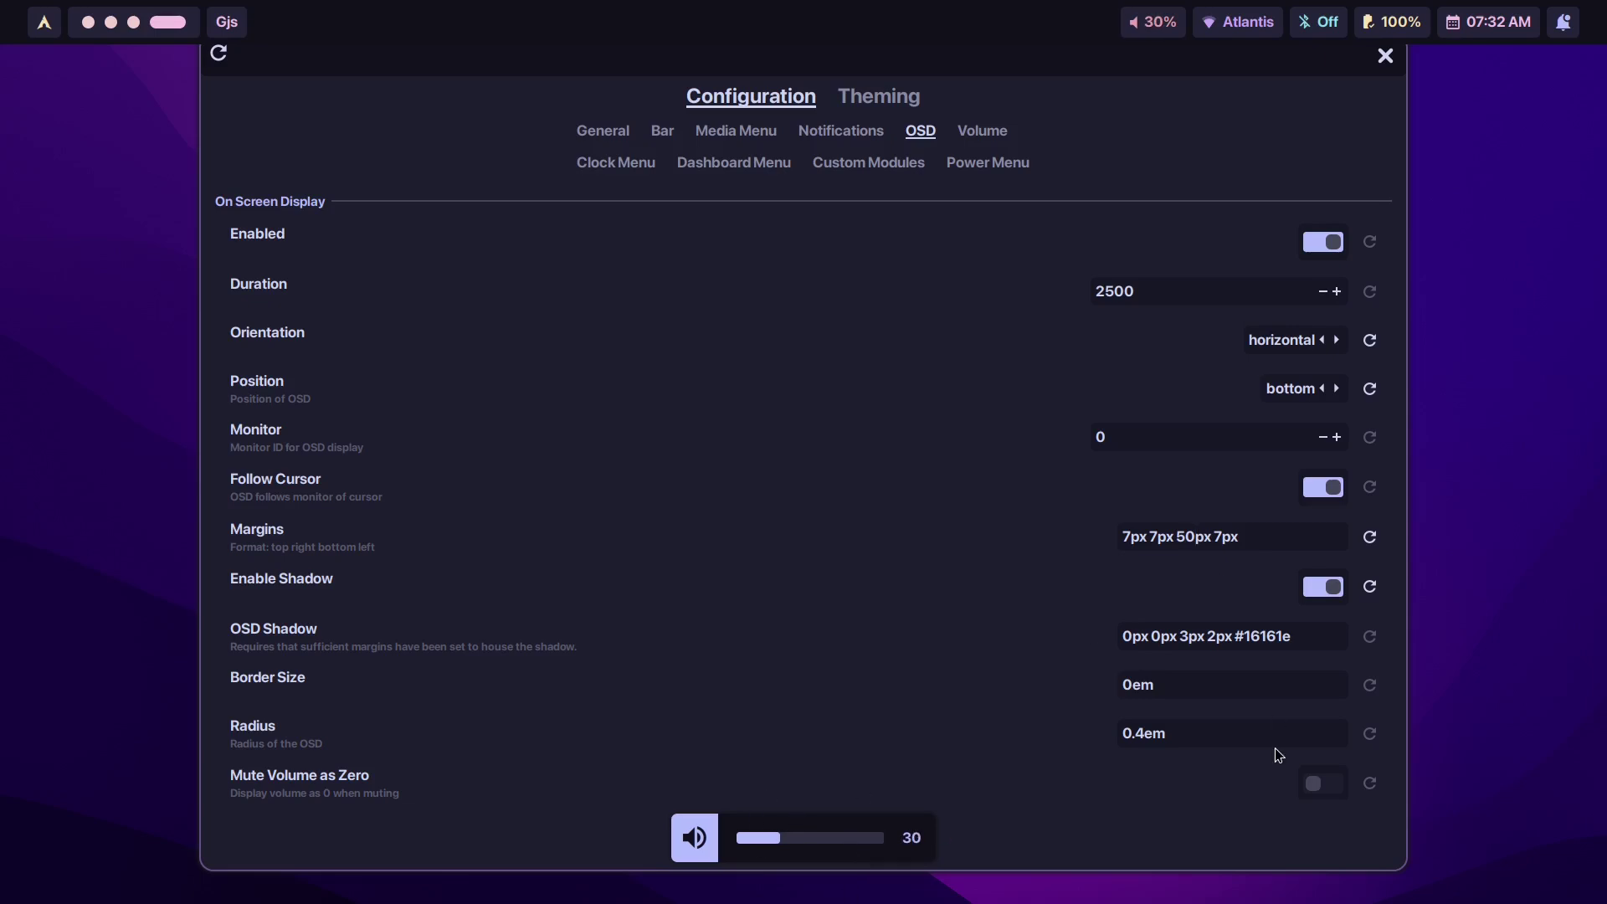
key("Left")
key("BackSpace")
type("10")
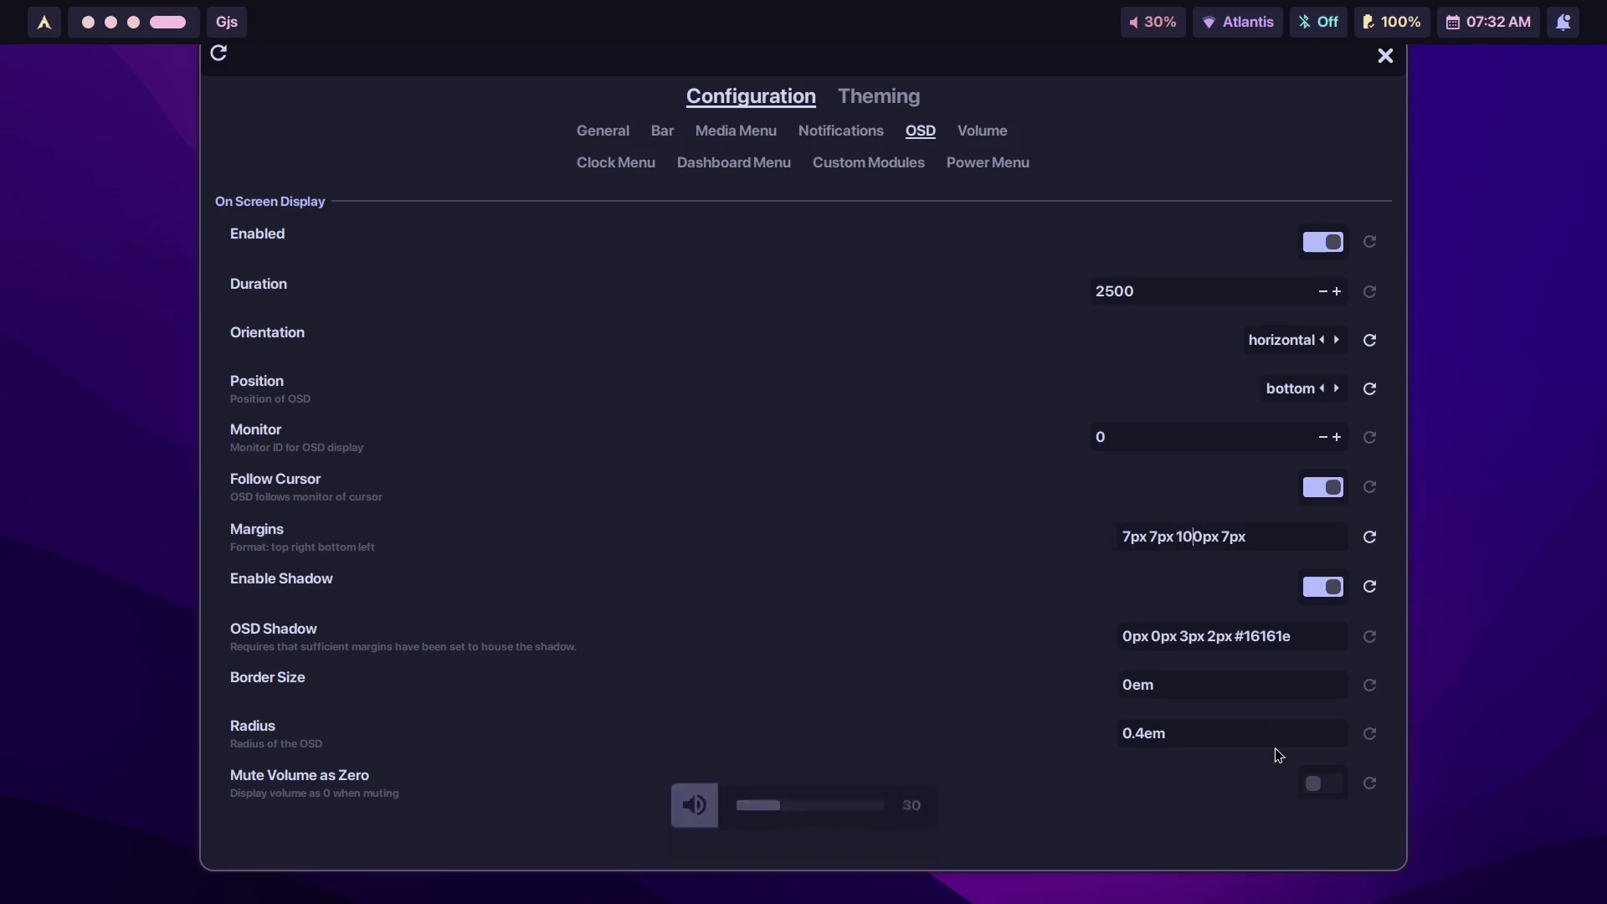
key("XF86AudioLowerVolume")
key("XF86AudioRaiseVolume")
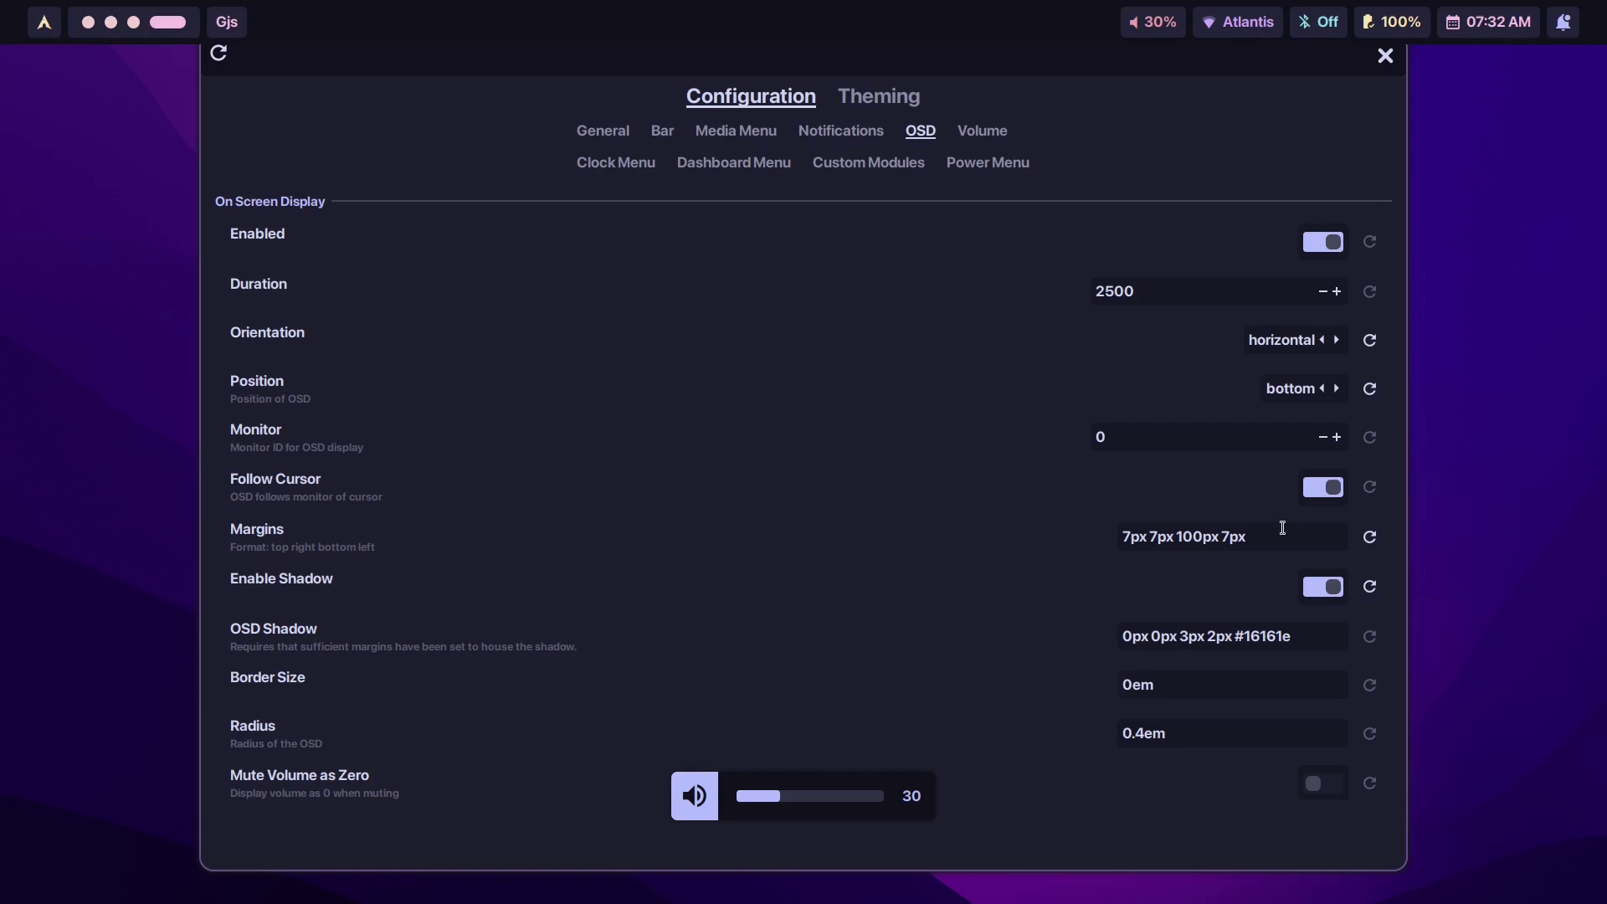
key("XF86AudioLowerVolume")
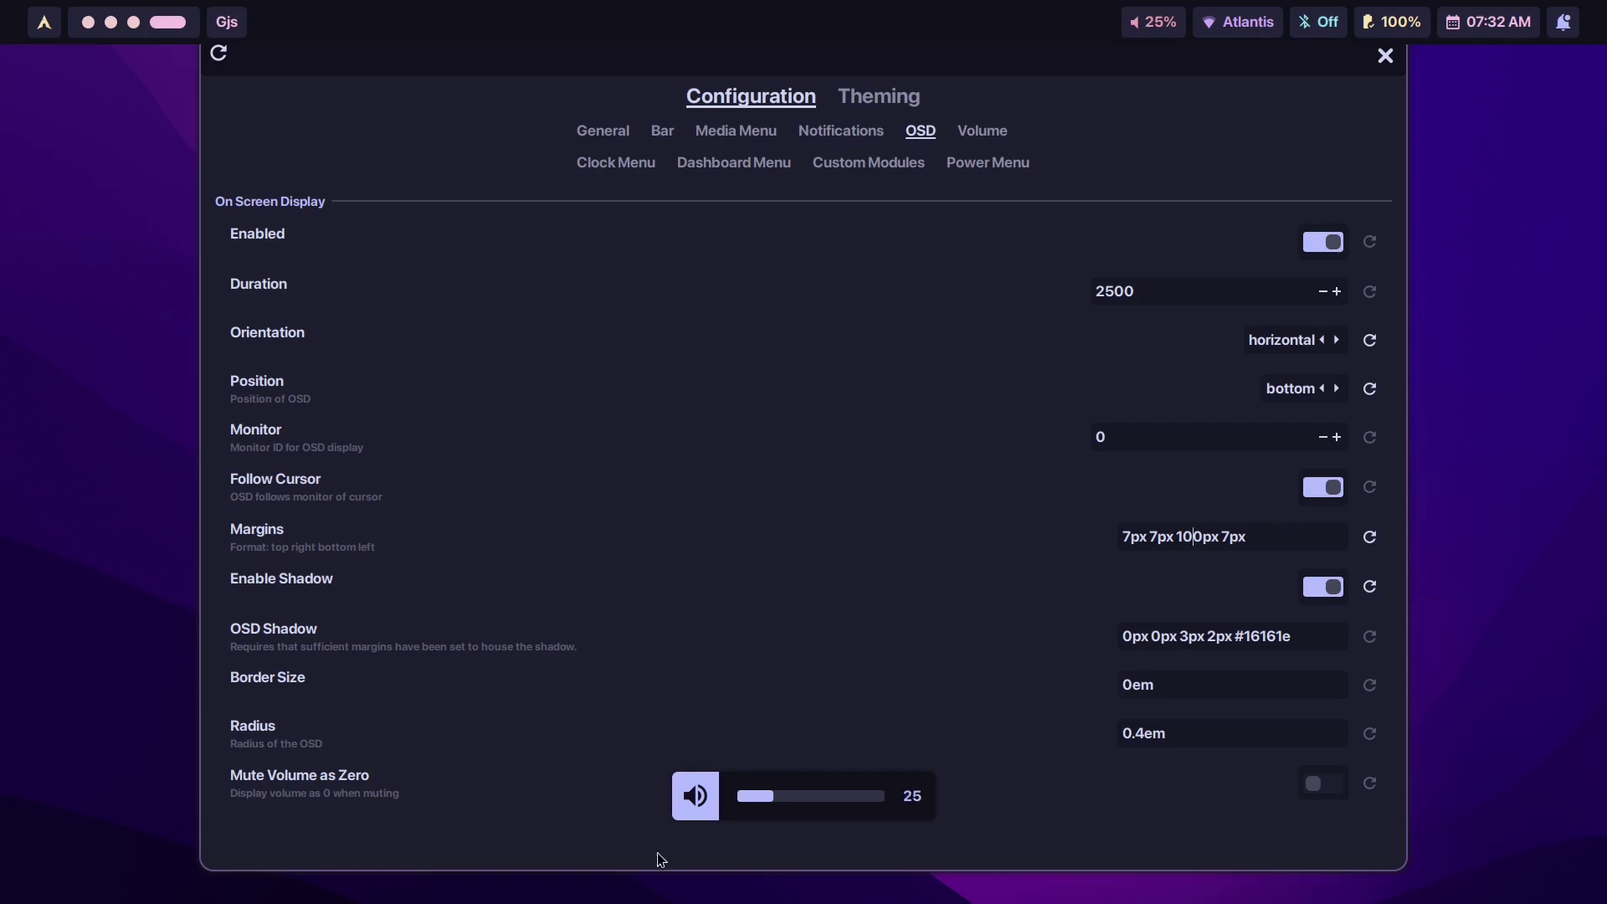